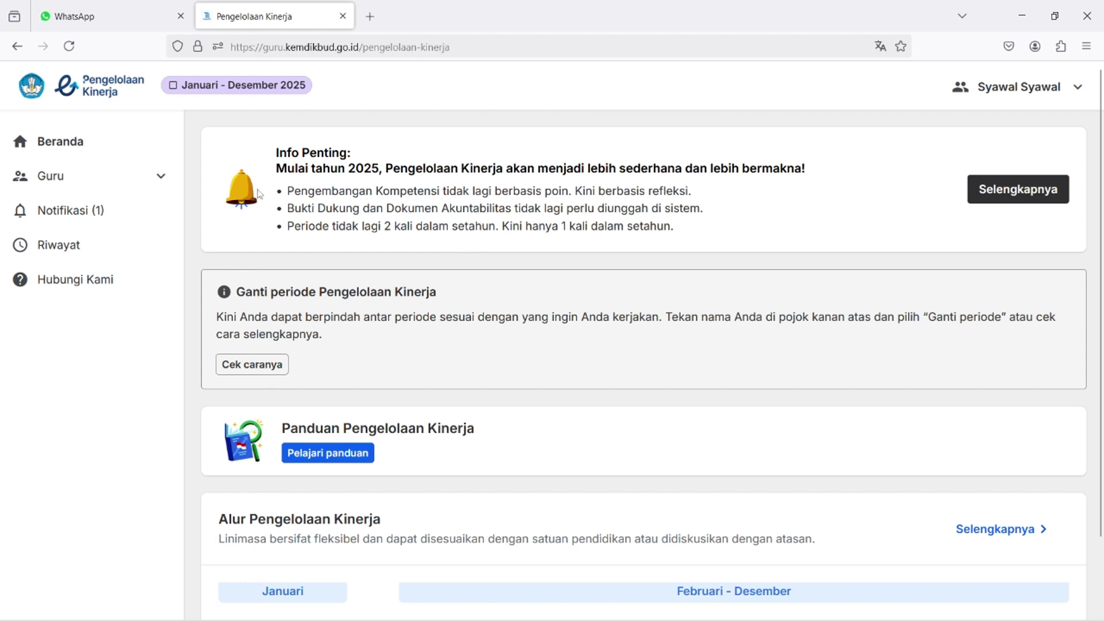
Open the Praktik Kinerja details for Januari - Desember 2025 from the Guru section's Sebagai Pegawai page.
click(73, 179)
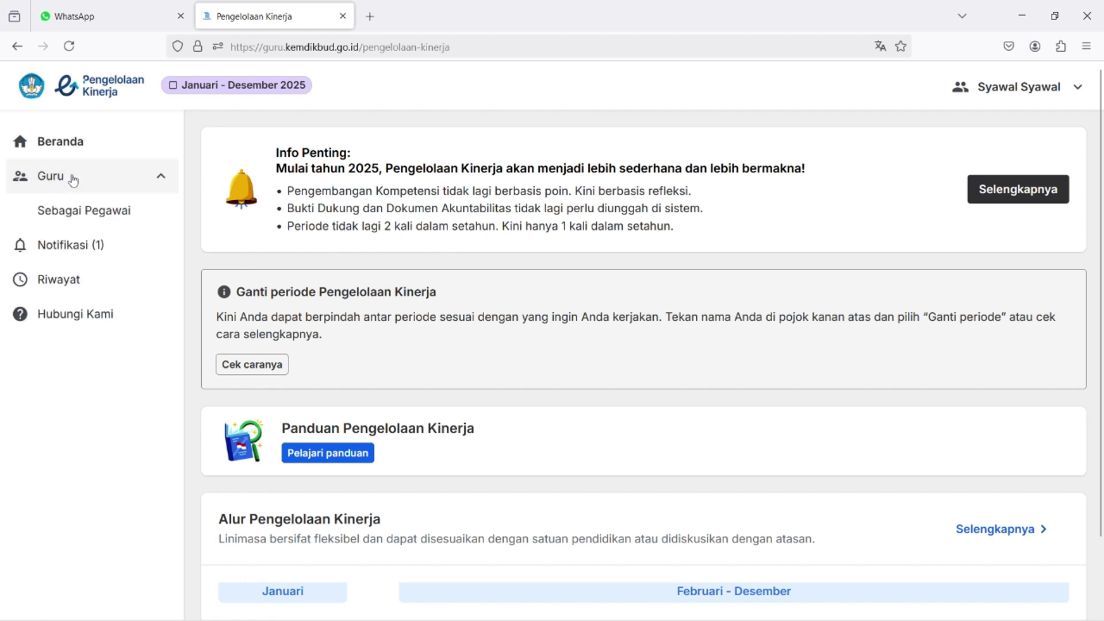
click(90, 213)
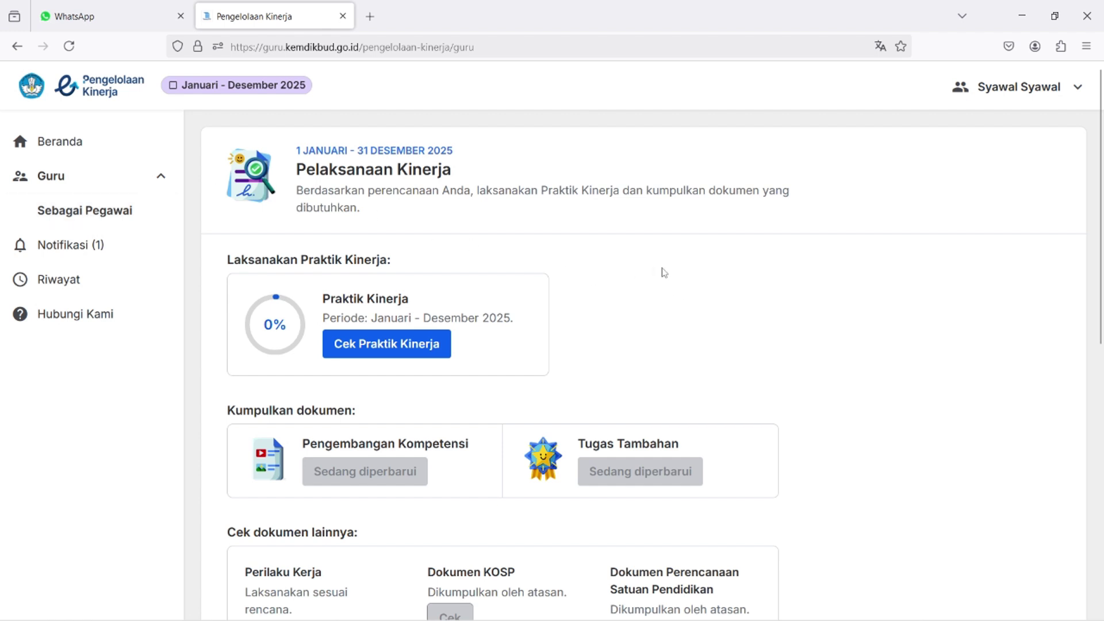
scroll(725, 281, down, 2)
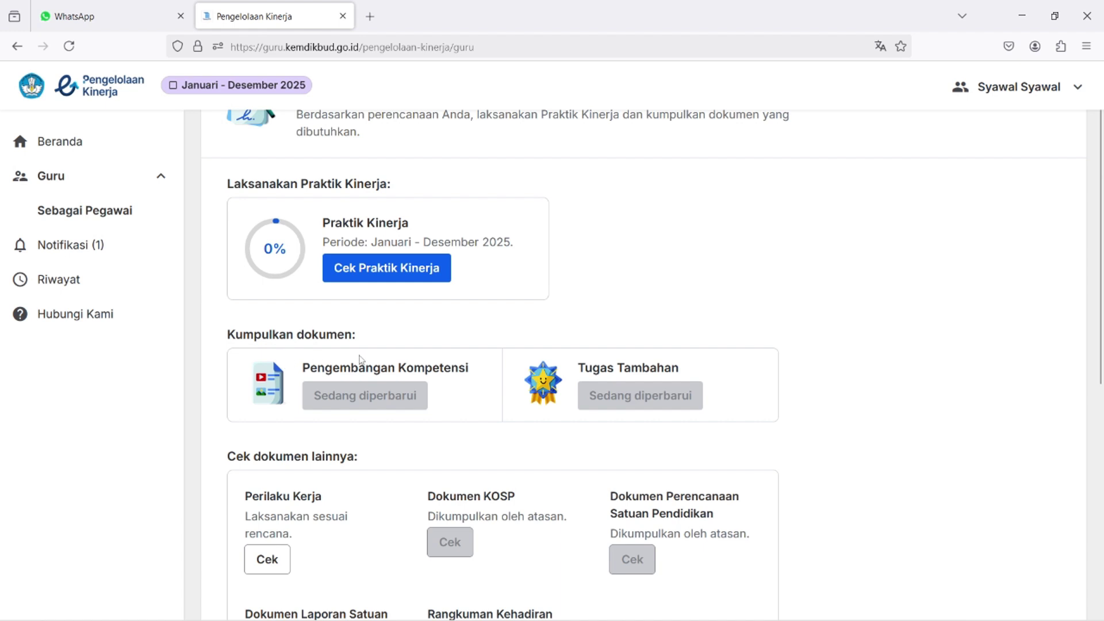
scroll(455, 375, down, 3)
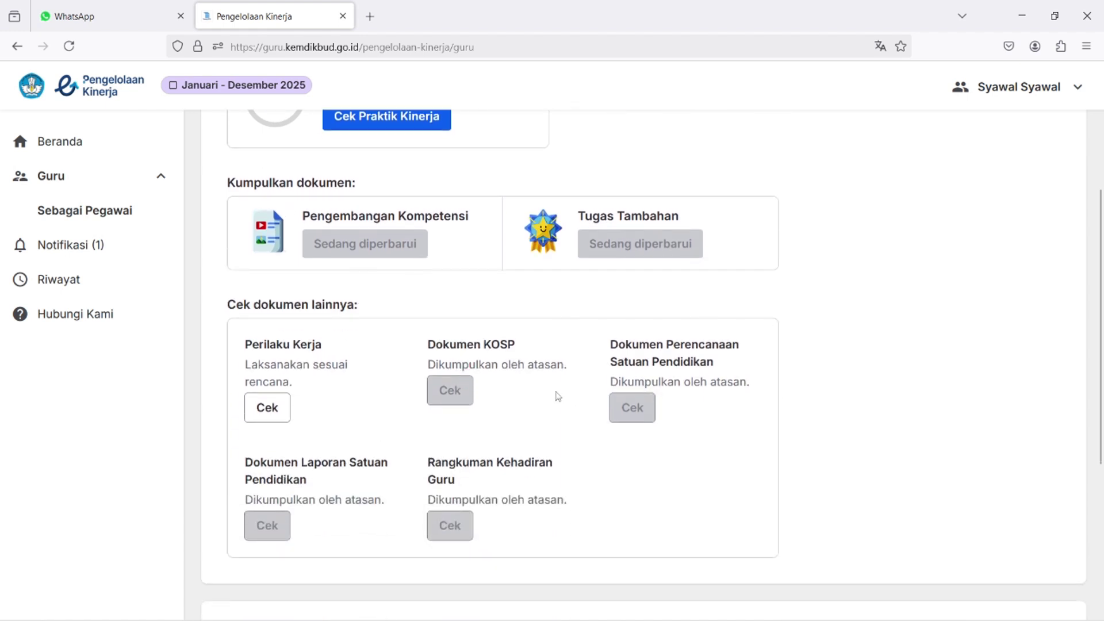
scroll(556, 393, up, 5)
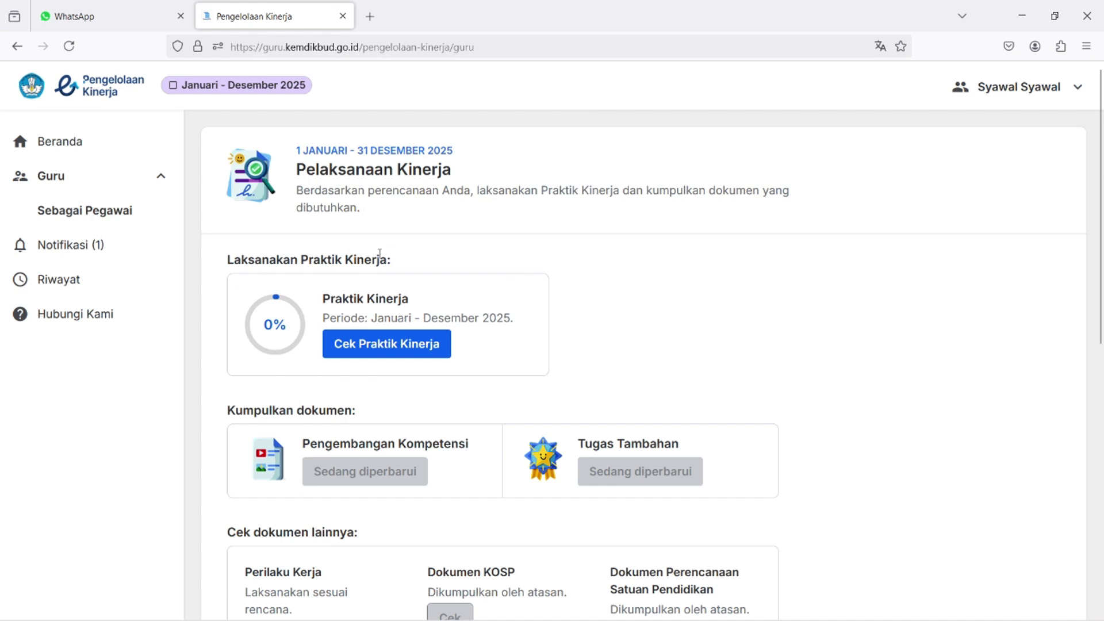
click(378, 348)
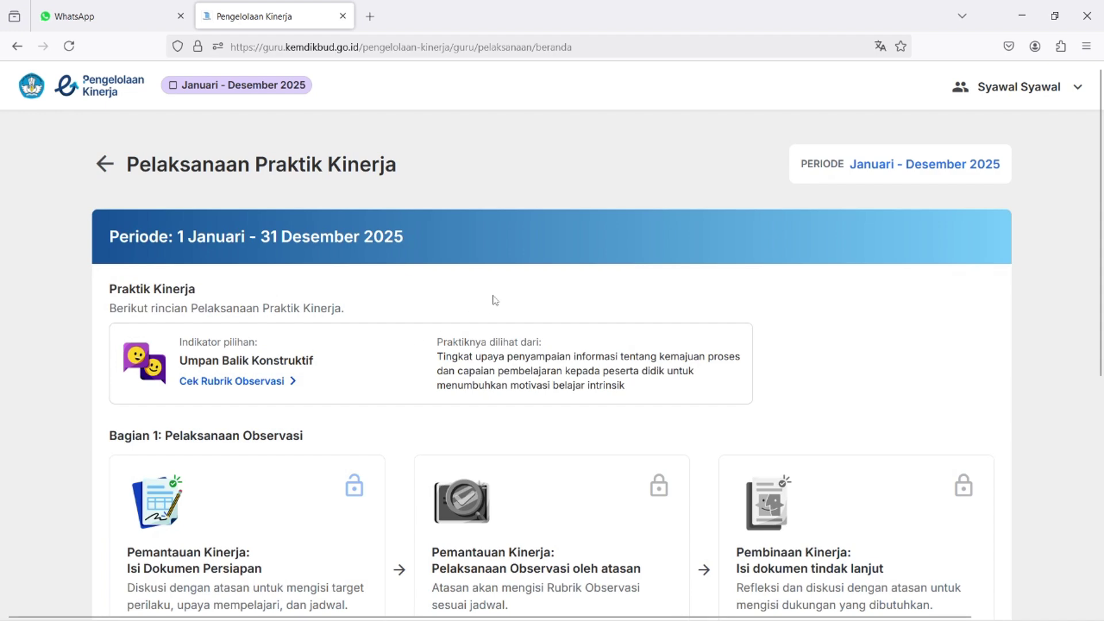
Continue to the Isi Dokumen Persiapan form under Bagian 1: Pelaksanaan Observasi.
scroll(263, 266, down, 2)
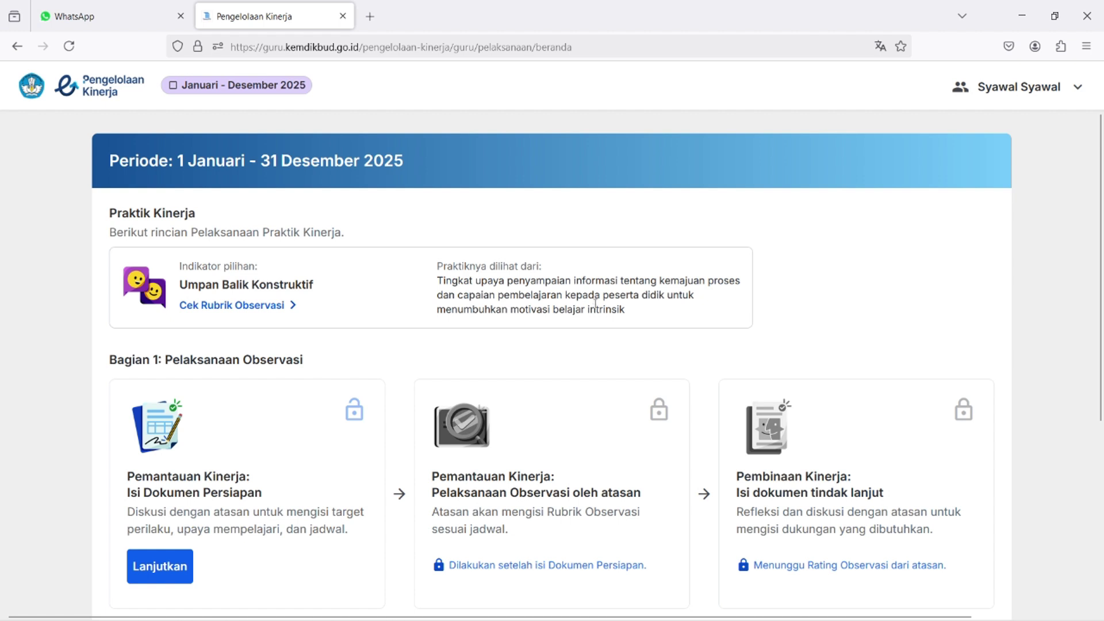
scroll(619, 308, down, 3)
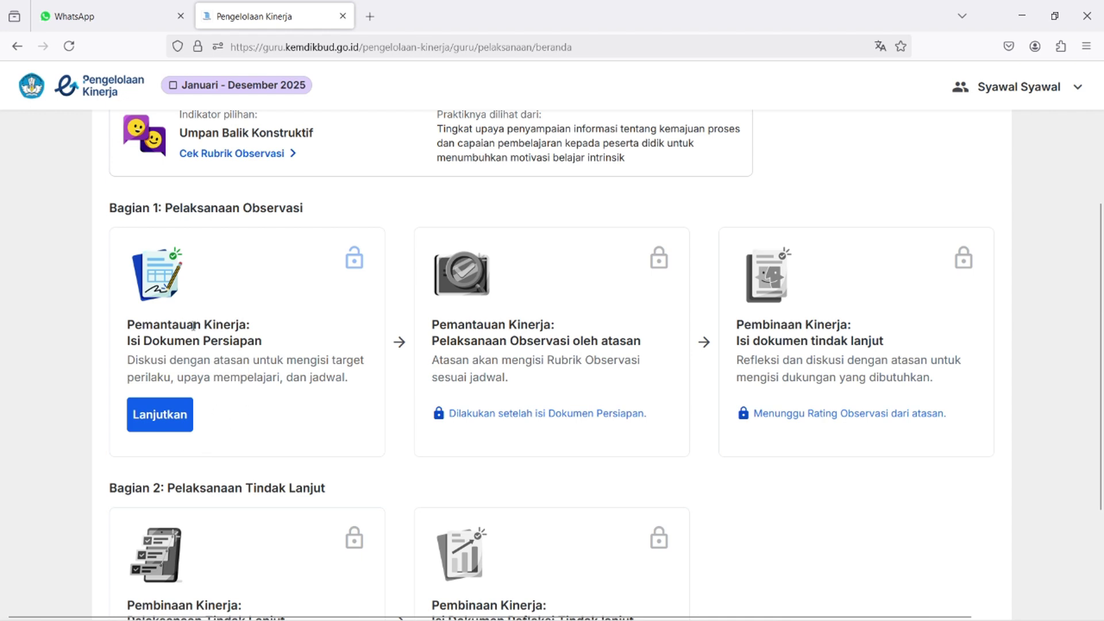
click(176, 426)
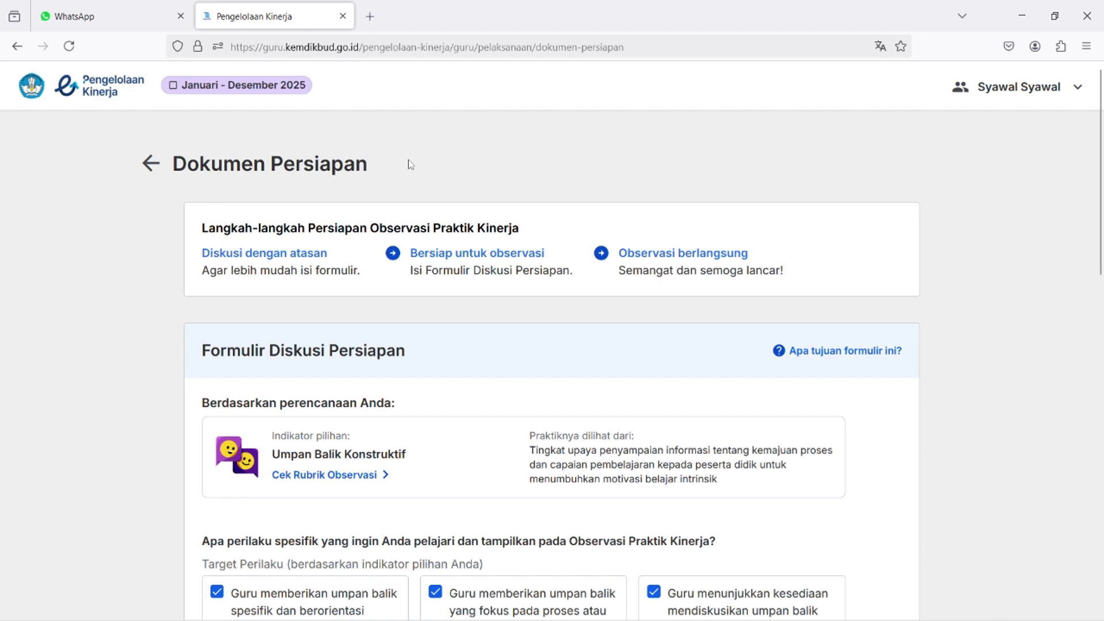
Review the Dokumen Persiapan form, including the target behaviours, learning efforts and observation schedule.
scroll(520, 282, down, 1)
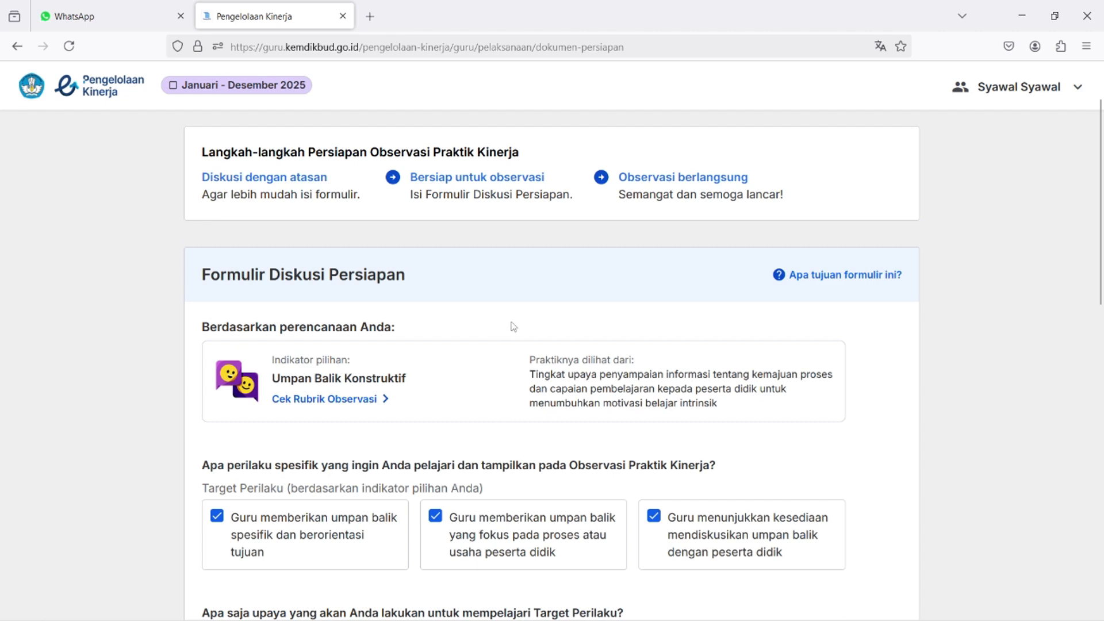
scroll(474, 342, down, 6)
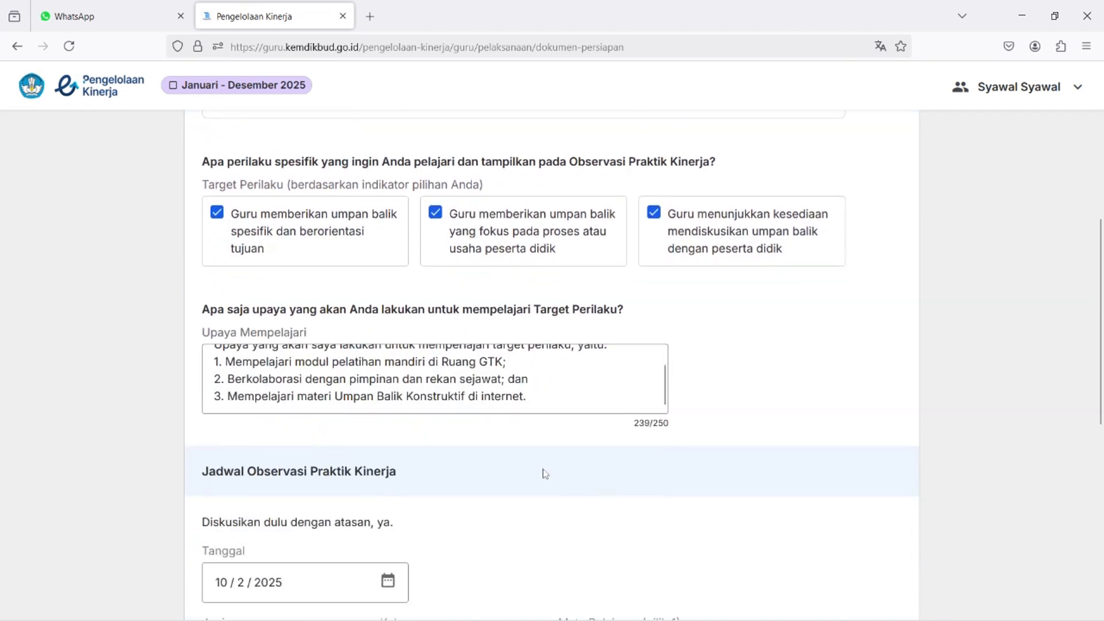
scroll(542, 473, down, 4)
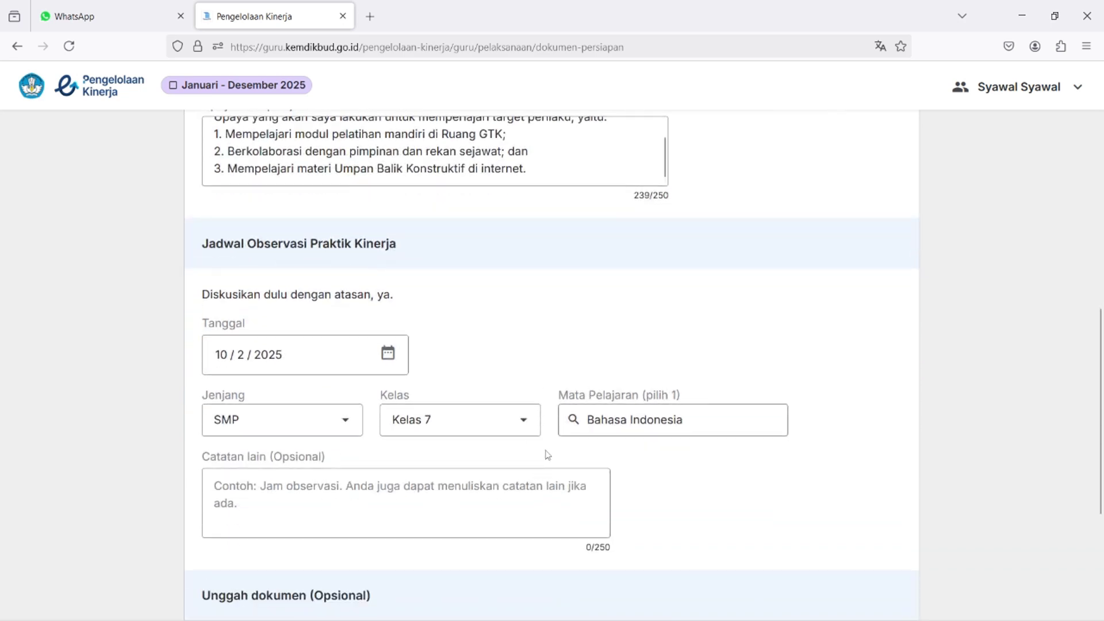
scroll(544, 454, up, 6)
scroll(649, 411, up, 3)
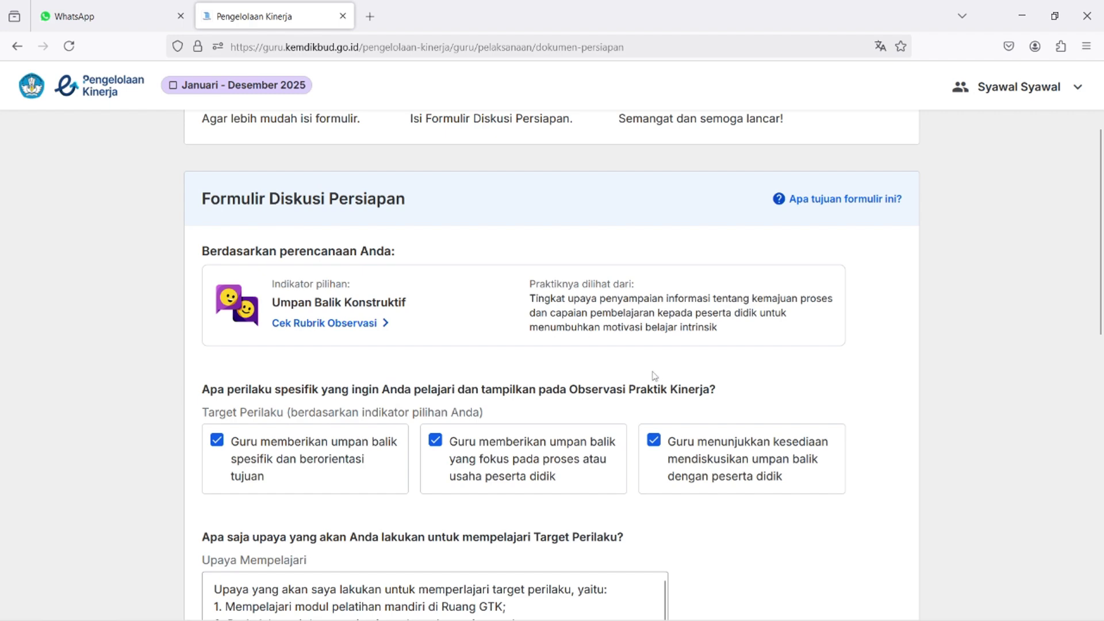
scroll(569, 296, up, 2)
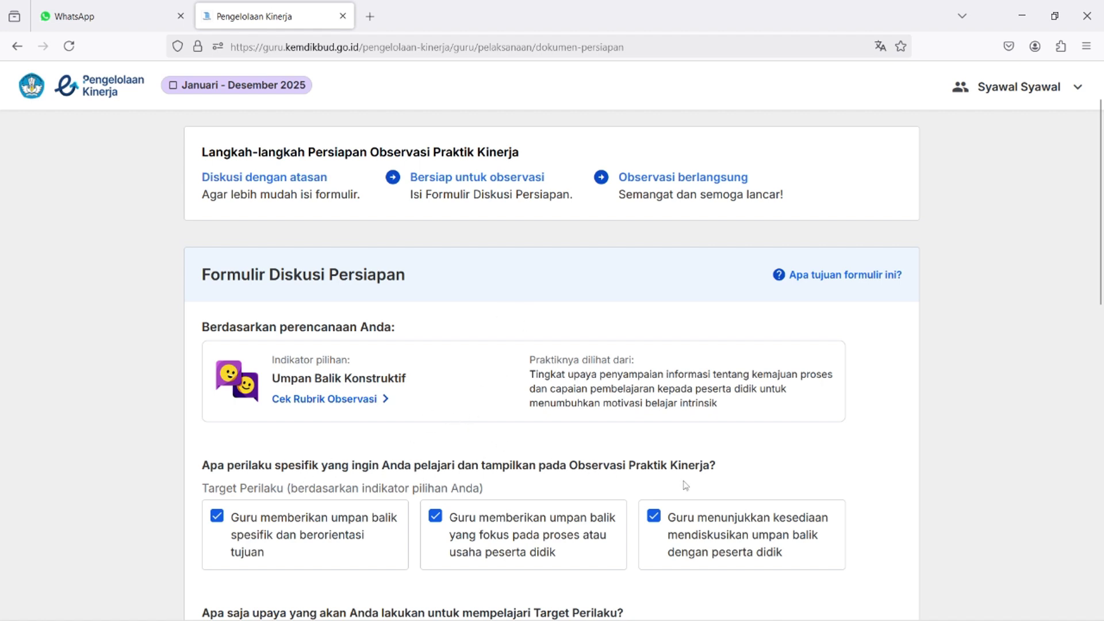
scroll(661, 483, down, 4)
scroll(653, 523, down, 3)
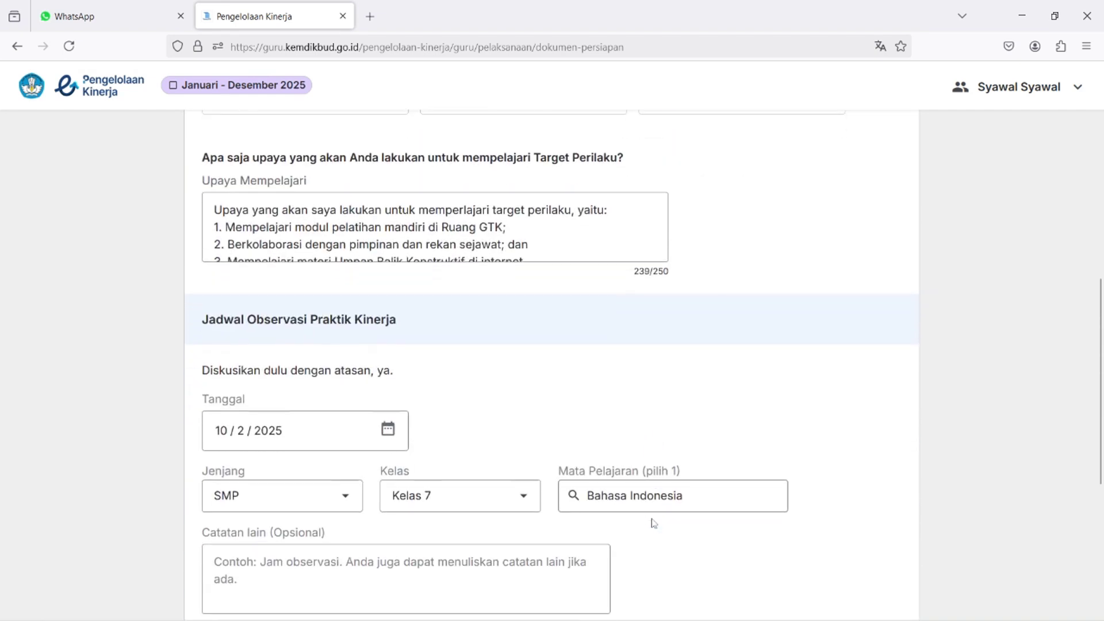
scroll(654, 522, up, 1)
scroll(654, 522, up, 5)
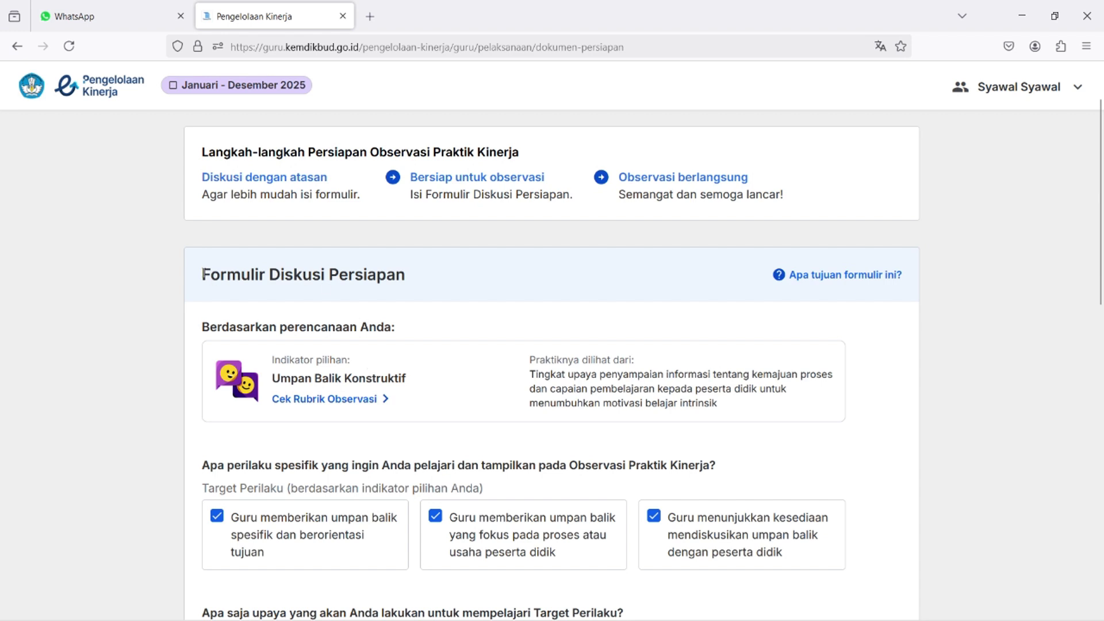
Highlight the Formulir Diskusi Persiapan heading, then read the explanation of the form's purpose and close it.
drag(203, 275, 416, 276)
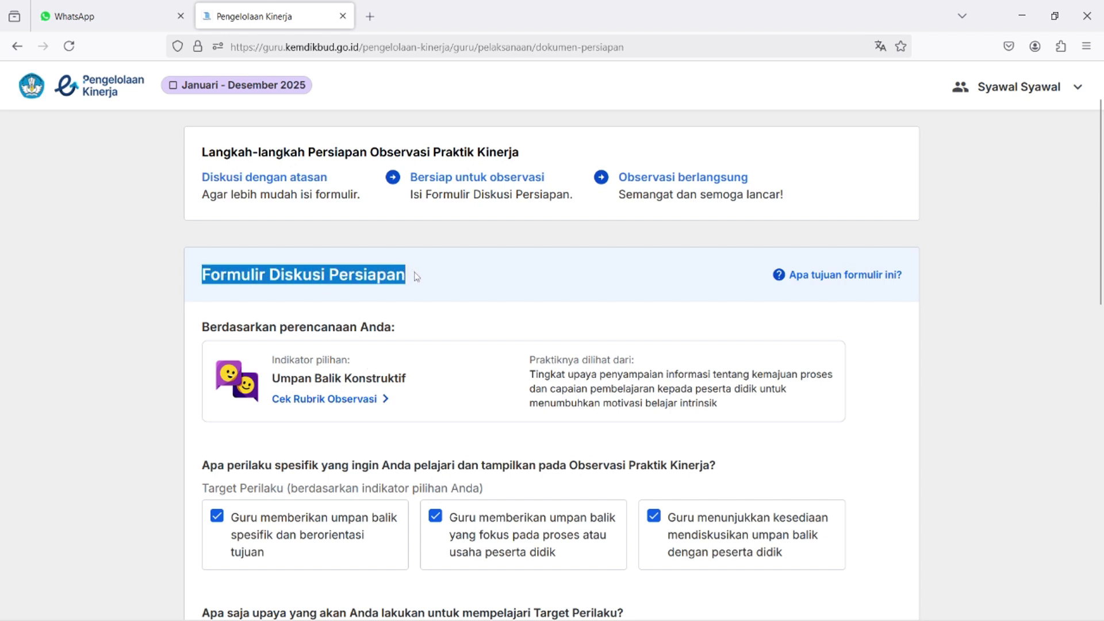
click(862, 276)
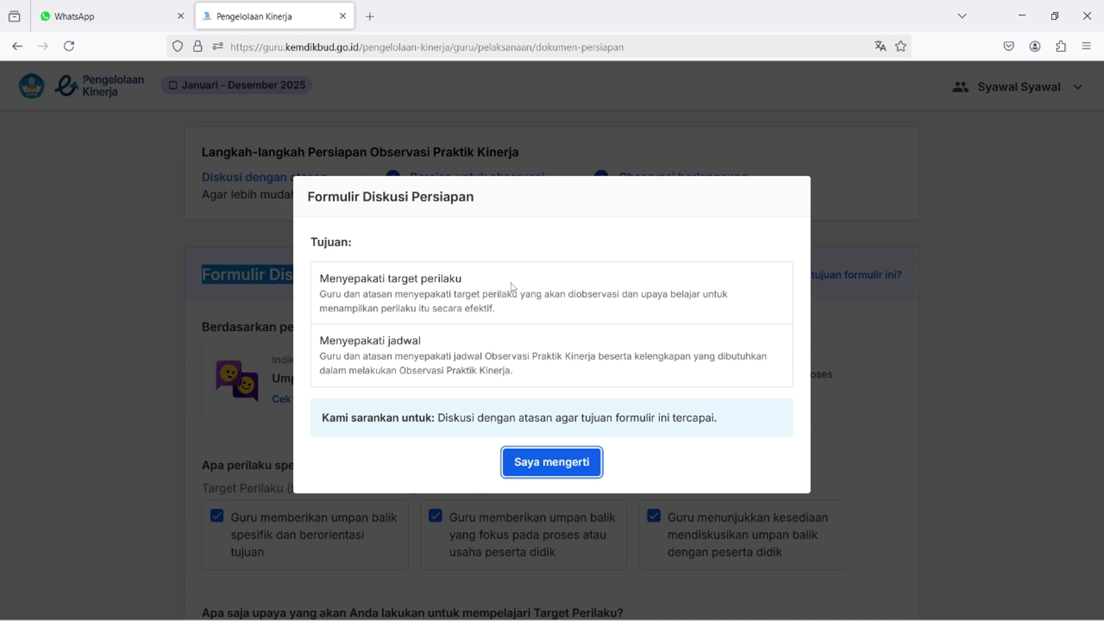
click(559, 472)
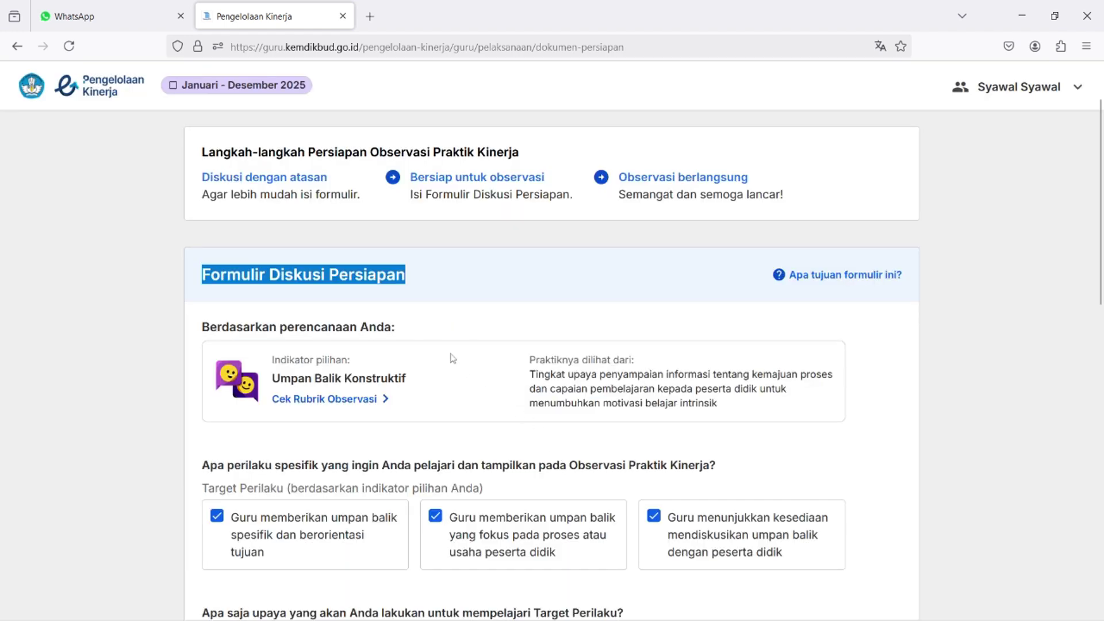
View the observation rubric for the Umpan Balik Konstruktif indicator, read through its three target behaviours and close it.
scroll(453, 357, down, 1)
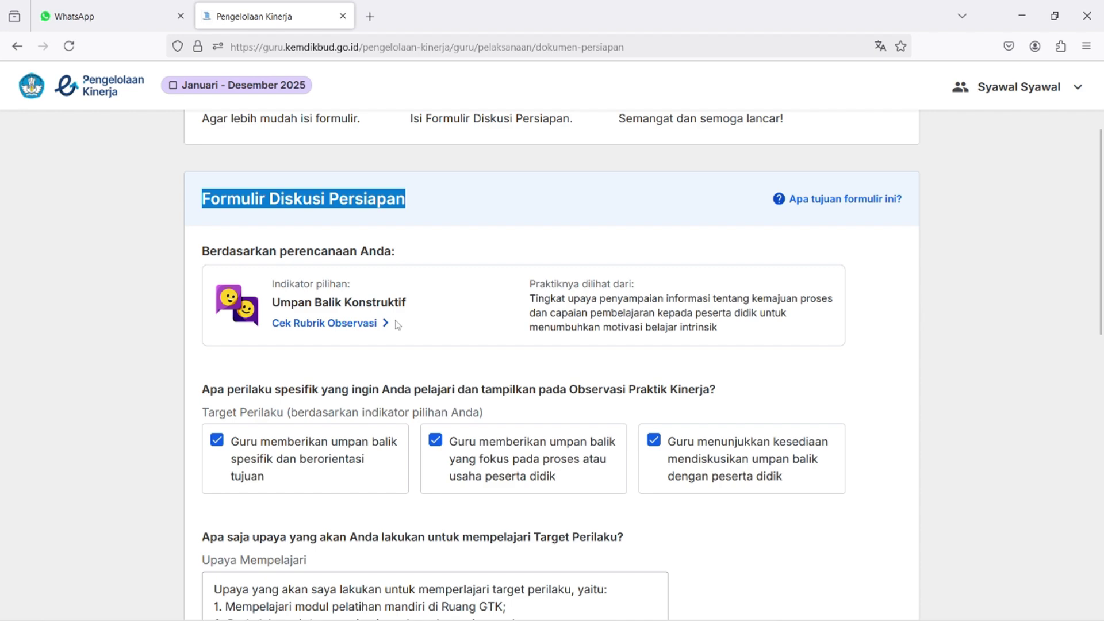
click(320, 327)
scroll(423, 318, down, 2)
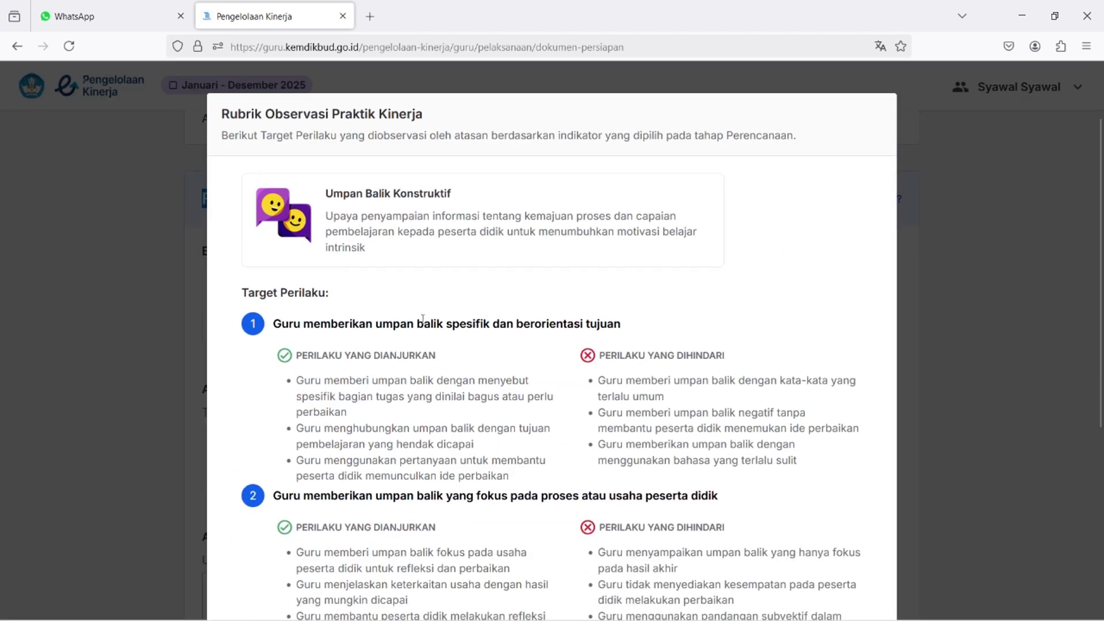
scroll(422, 318, down, 2)
scroll(423, 318, down, 4)
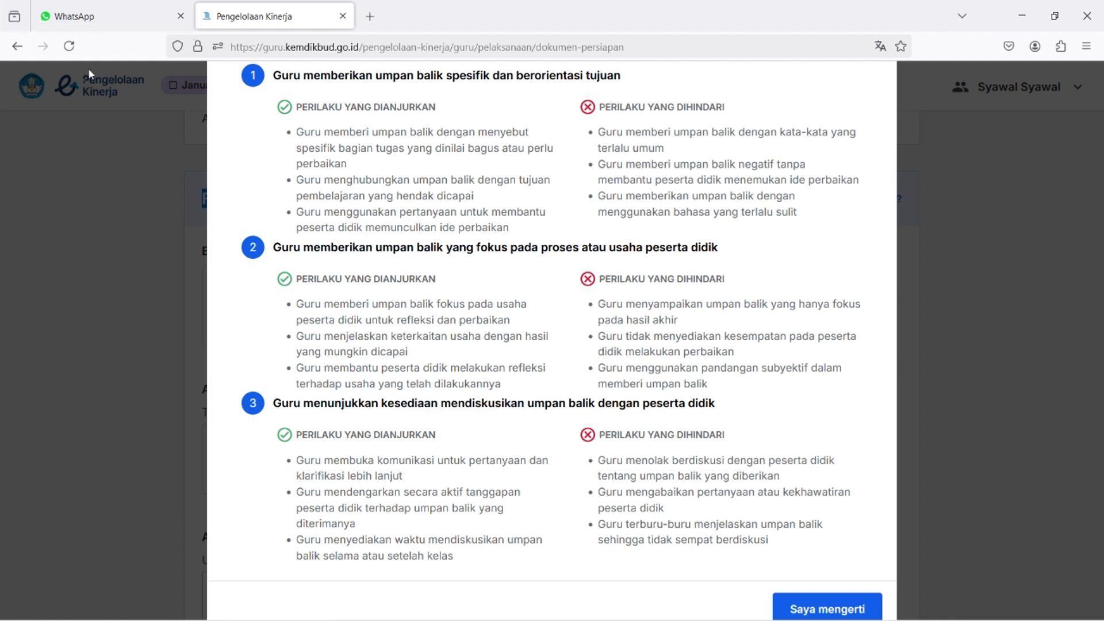
scroll(348, 153, up, 2)
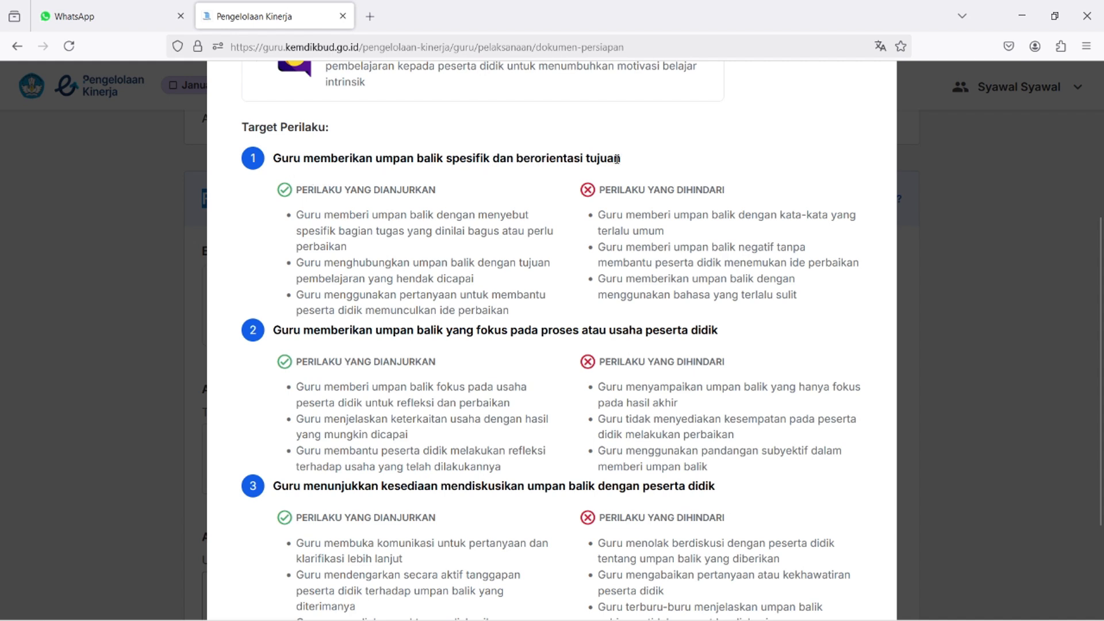
scroll(633, 178, down, 3)
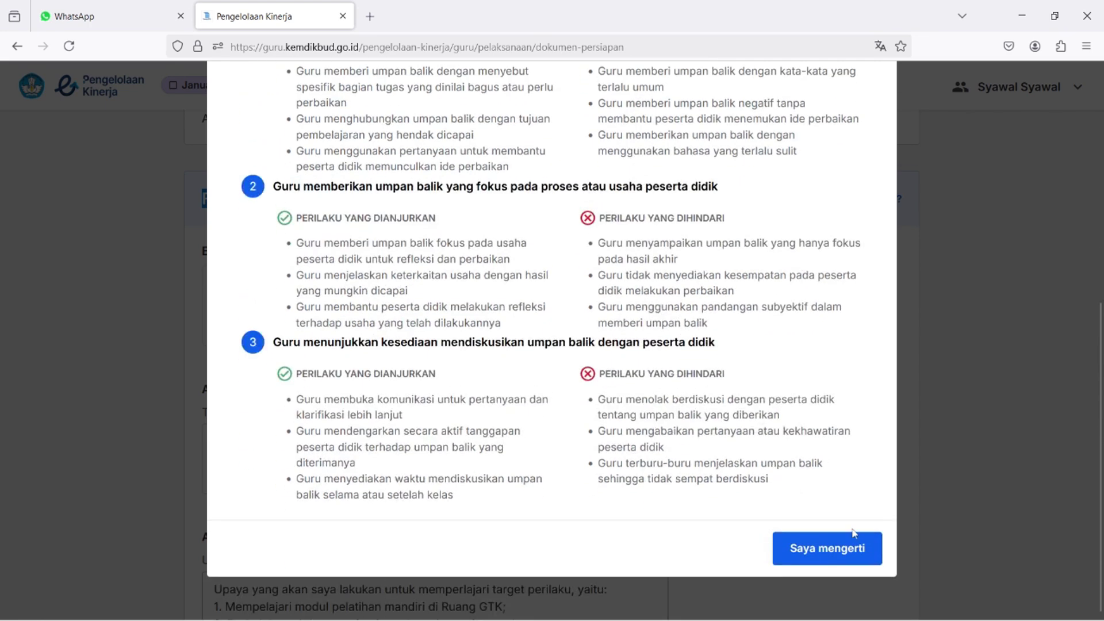
click(828, 548)
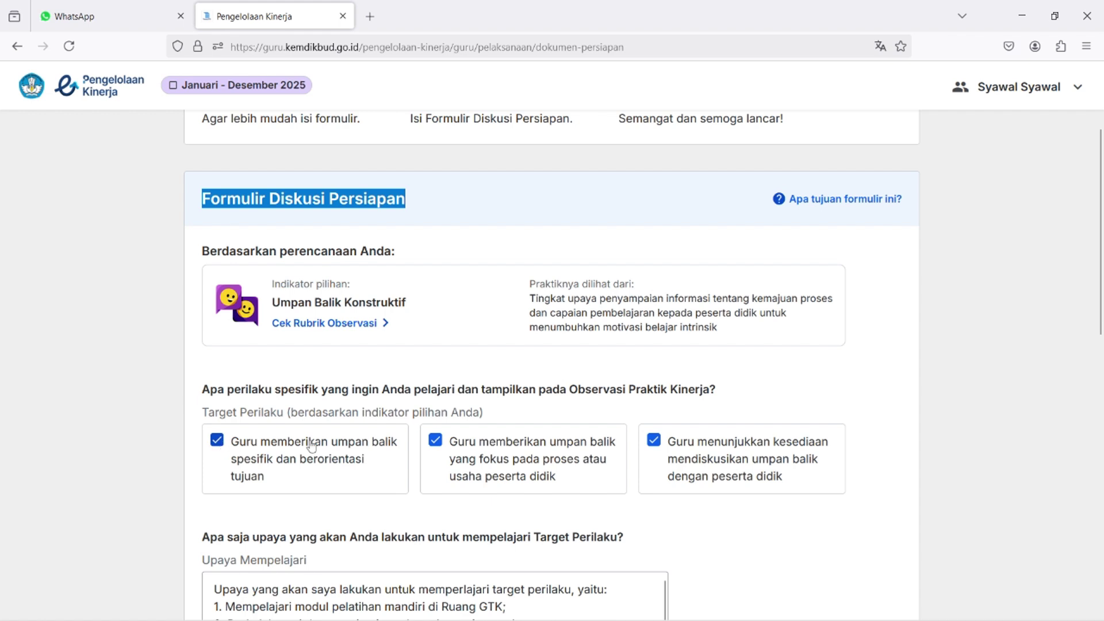
Reopen the observation rubric and highlight the recommended behaviours under the first target behaviour.
click(436, 441)
click(654, 440)
click(339, 324)
scroll(339, 325, down, 2)
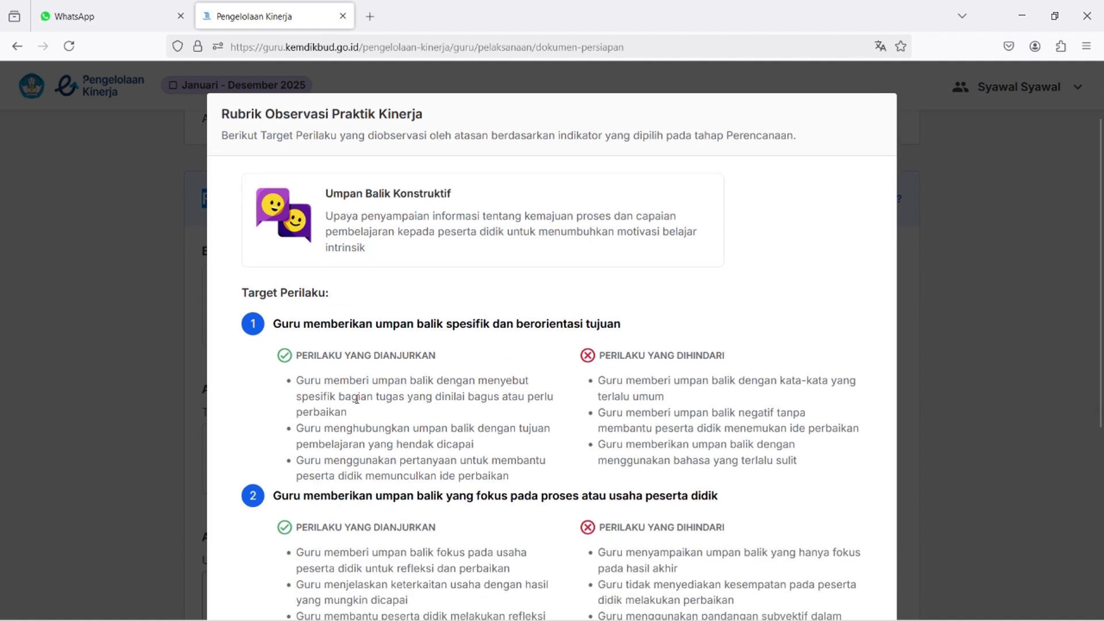
scroll(357, 398, down, 2)
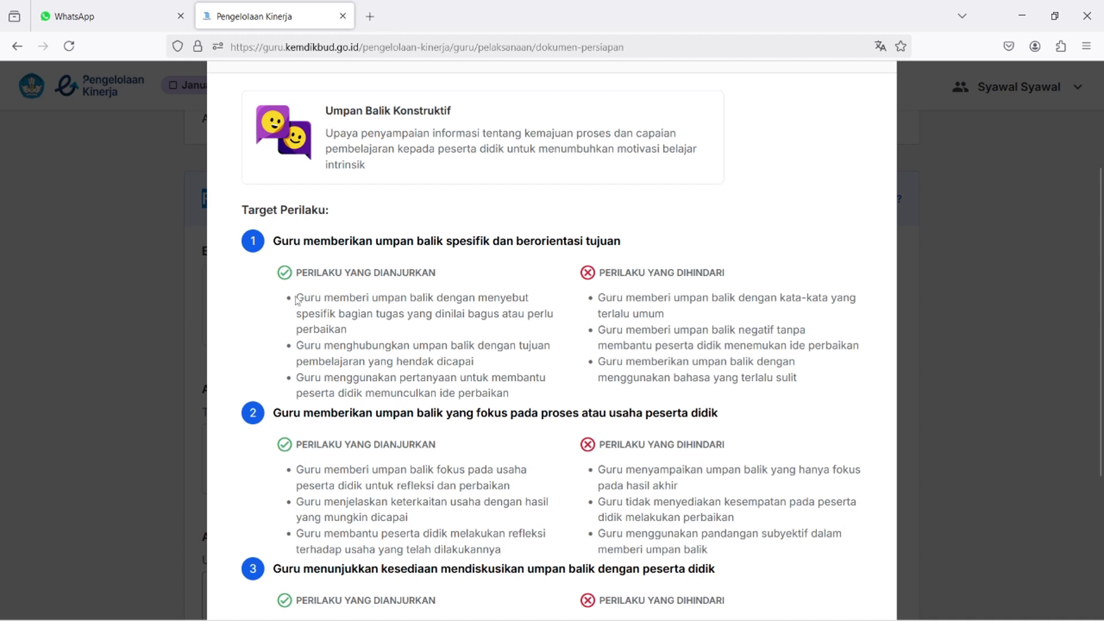
drag(296, 300, 520, 399)
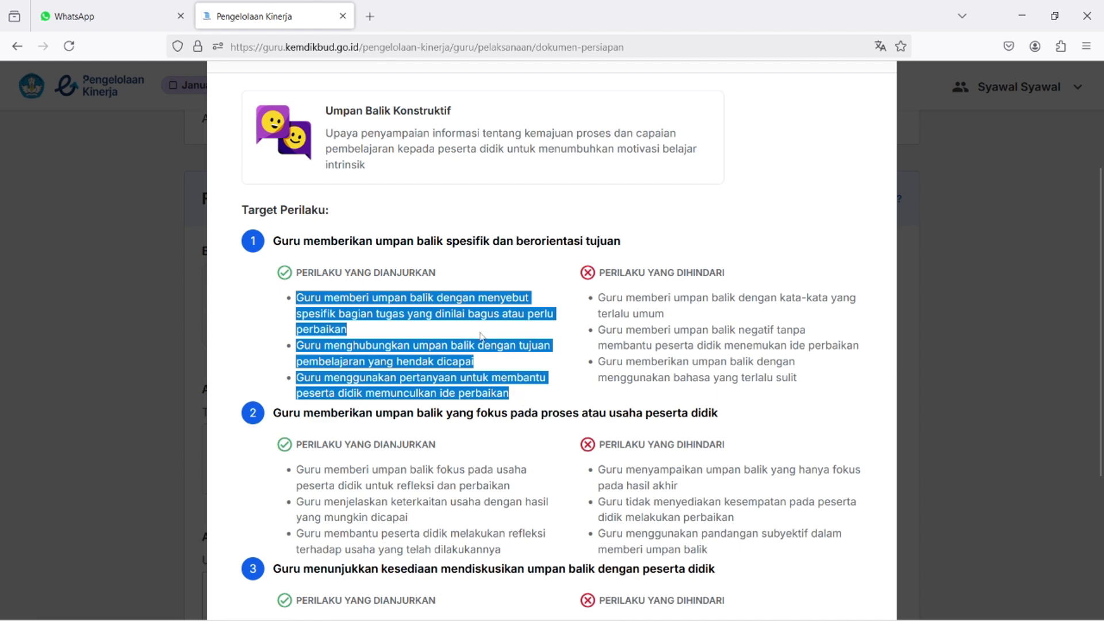
click(366, 340)
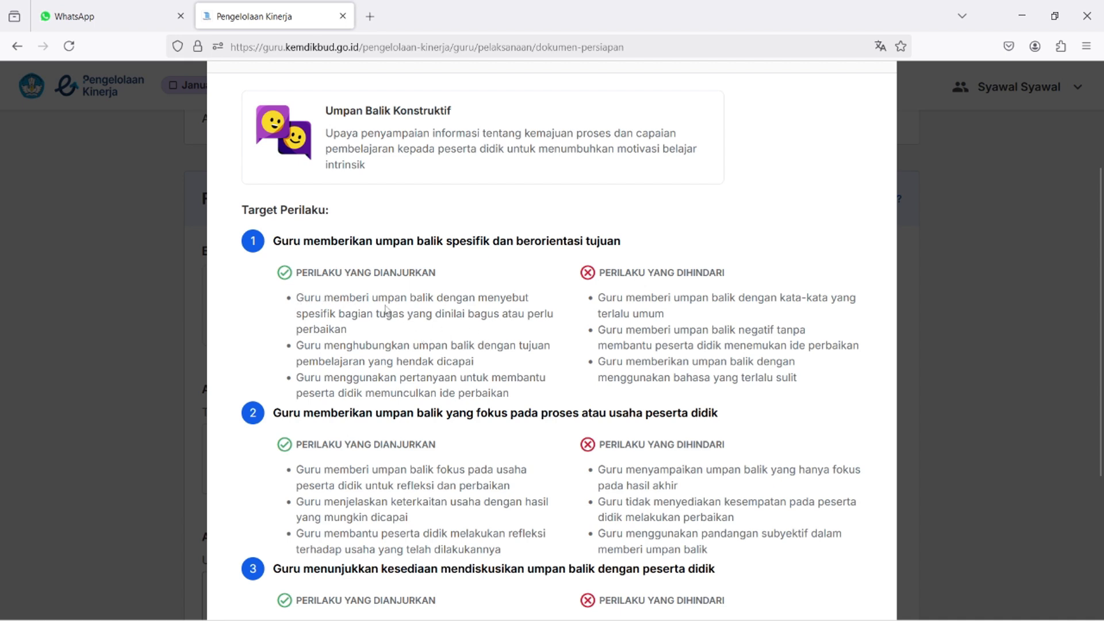
Highlight the first target behaviour's title together with its recommended behaviours, then clear the selection.
scroll(414, 379, down, 2)
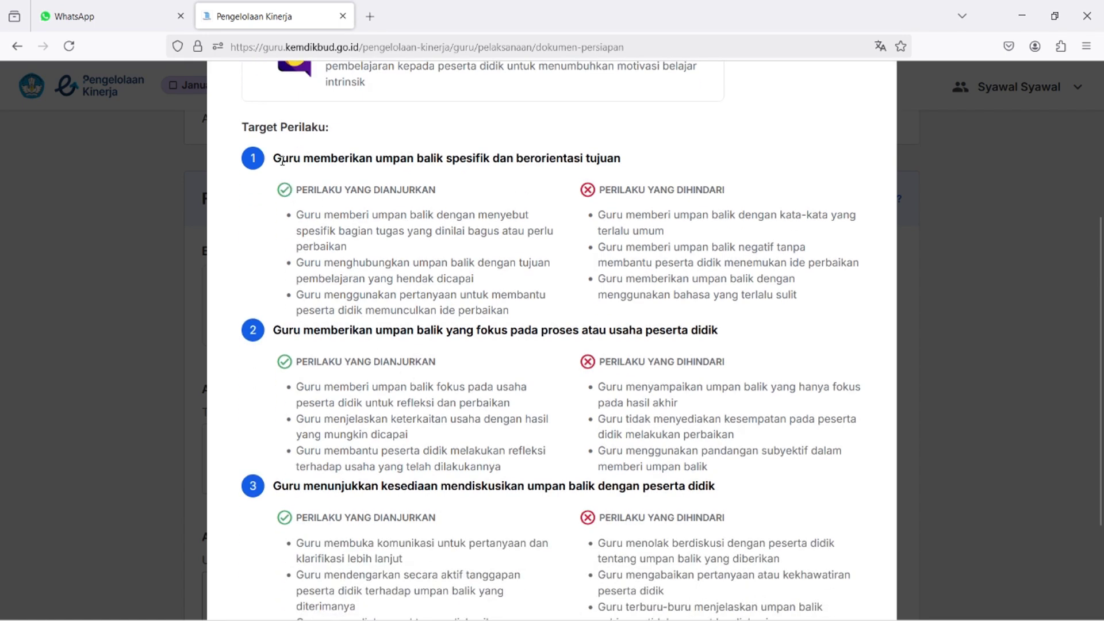
drag(272, 159, 542, 310)
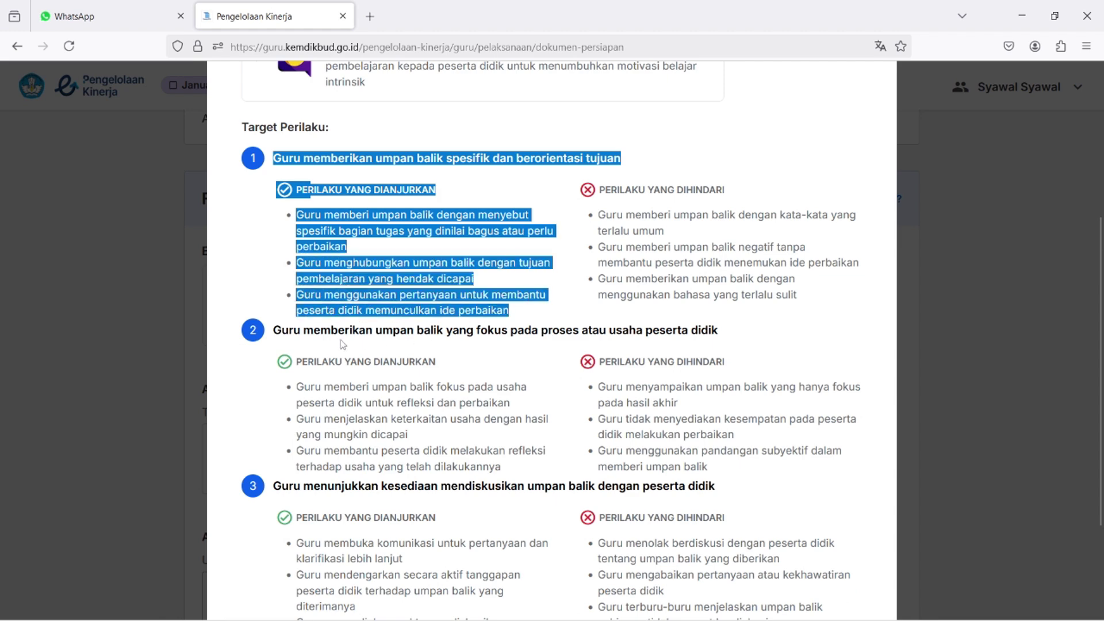
click(271, 336)
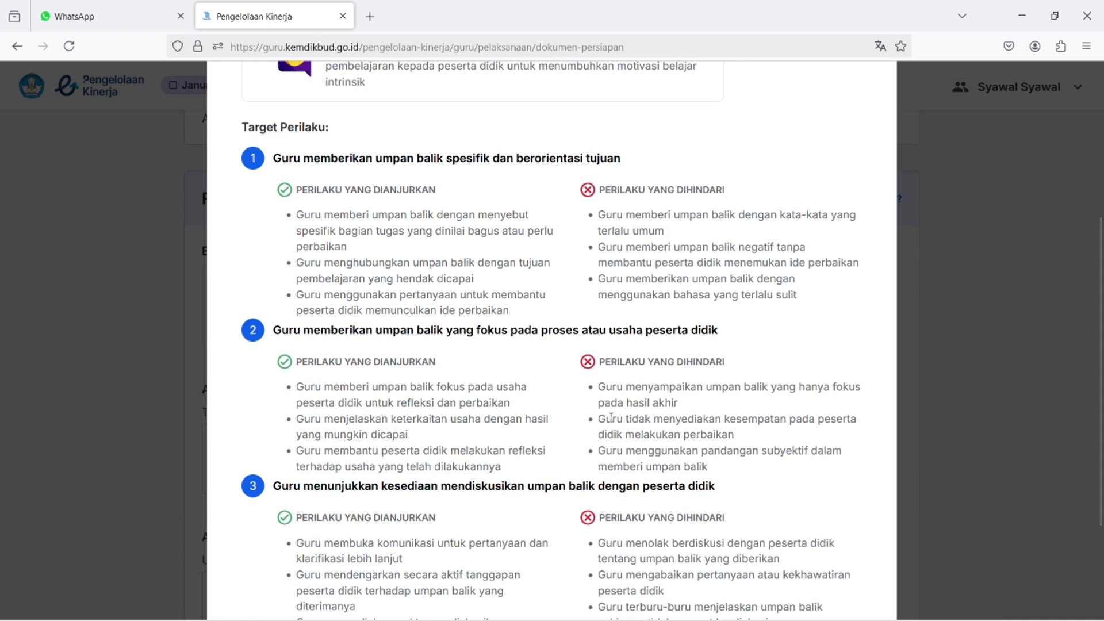
Highlight the second and third behaviours to avoid under the second target behaviour, one after the other.
drag(598, 418, 742, 438)
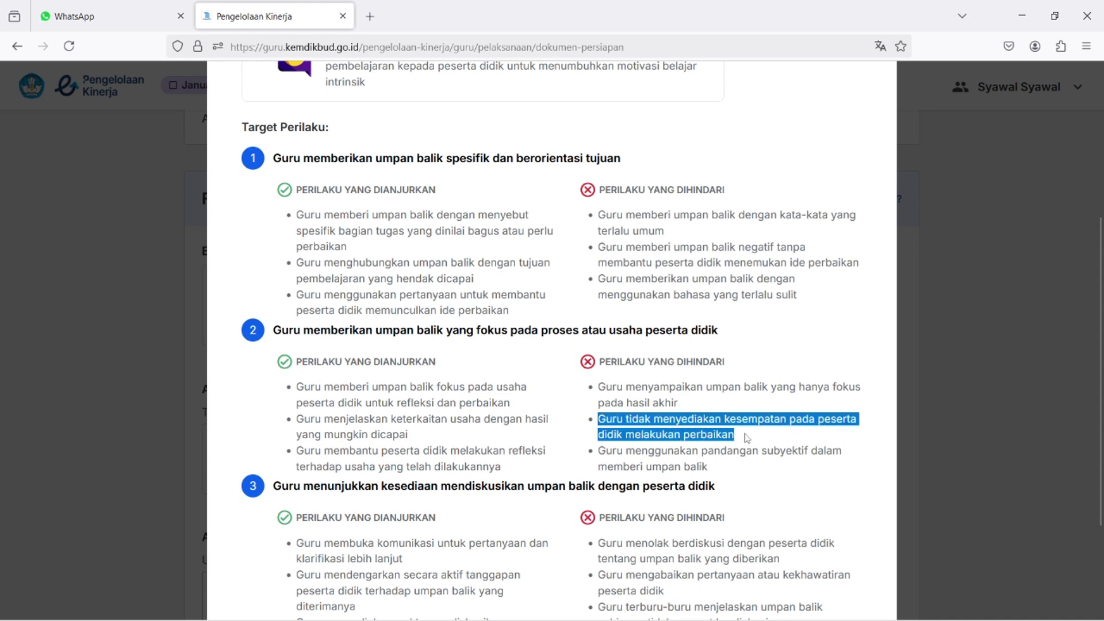
click(739, 439)
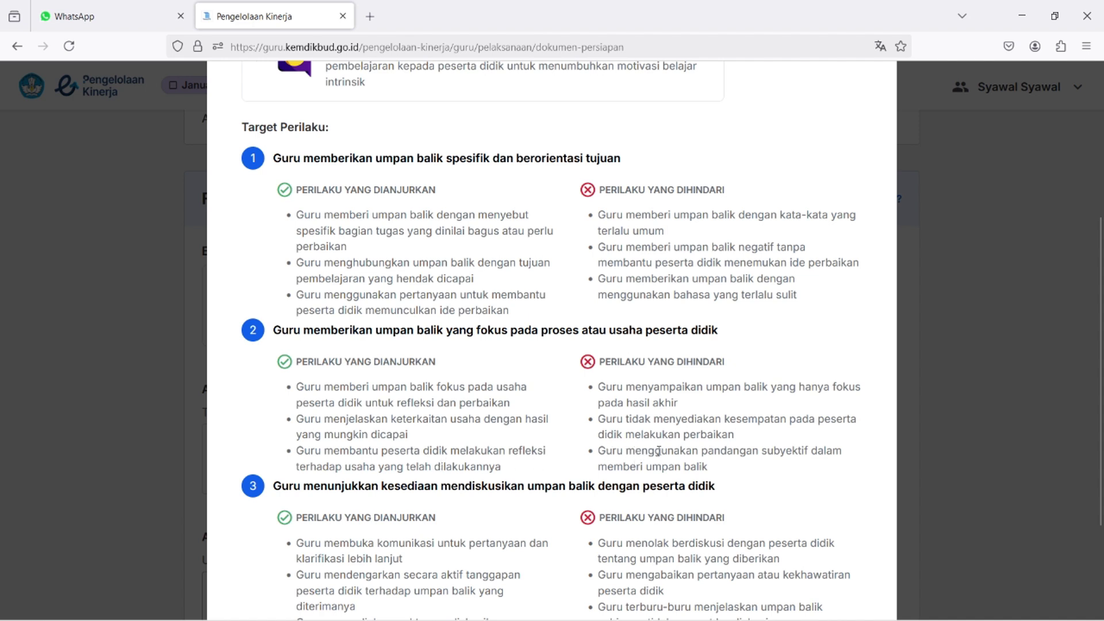
drag(657, 451, 727, 469)
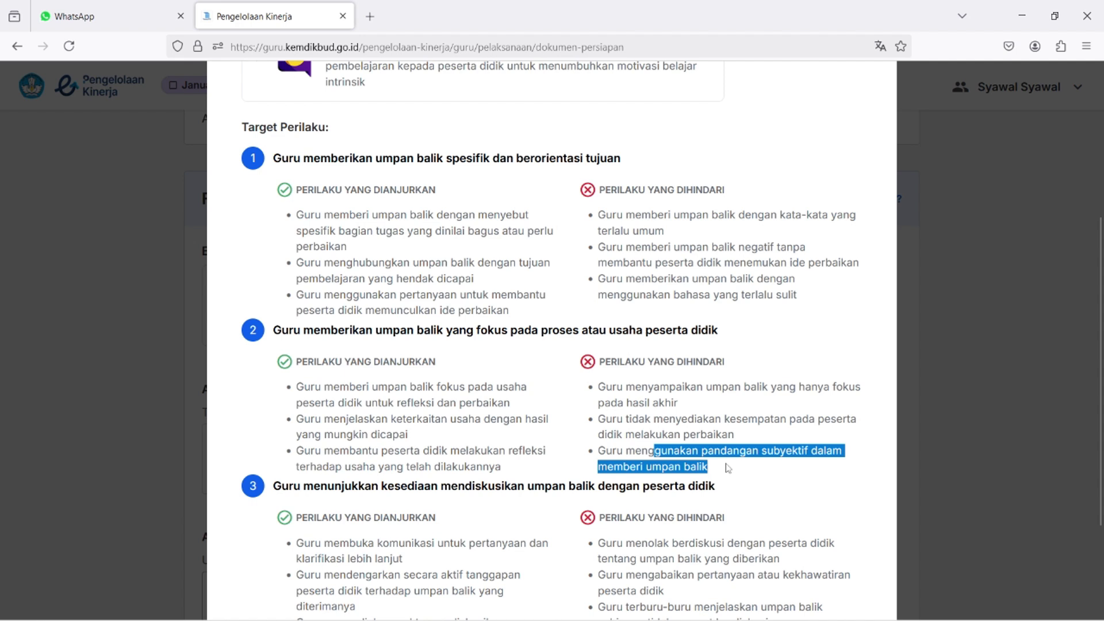
Highlight the word "subyektif" in the third behaviour to avoid under the second target behaviour, then clear the selection.
click(729, 472)
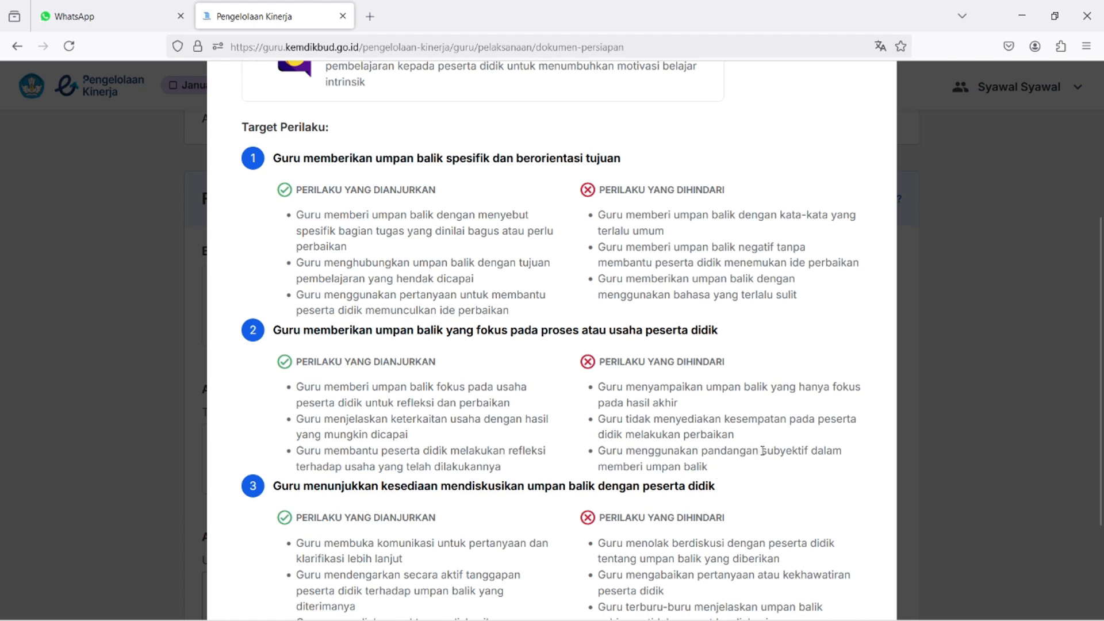
drag(762, 450, 809, 448)
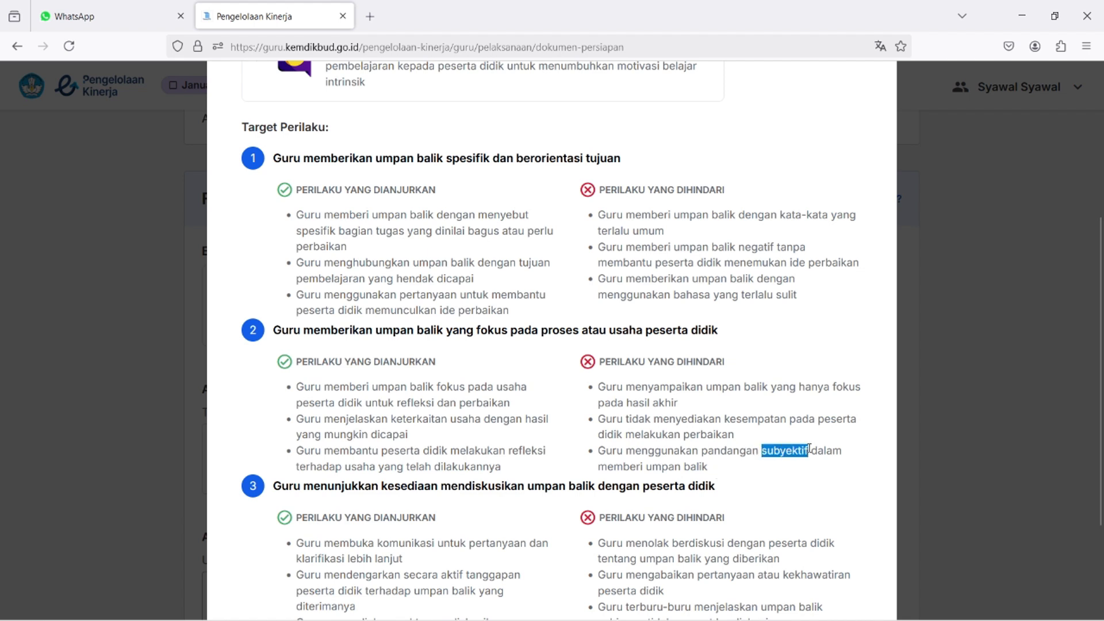
click(449, 468)
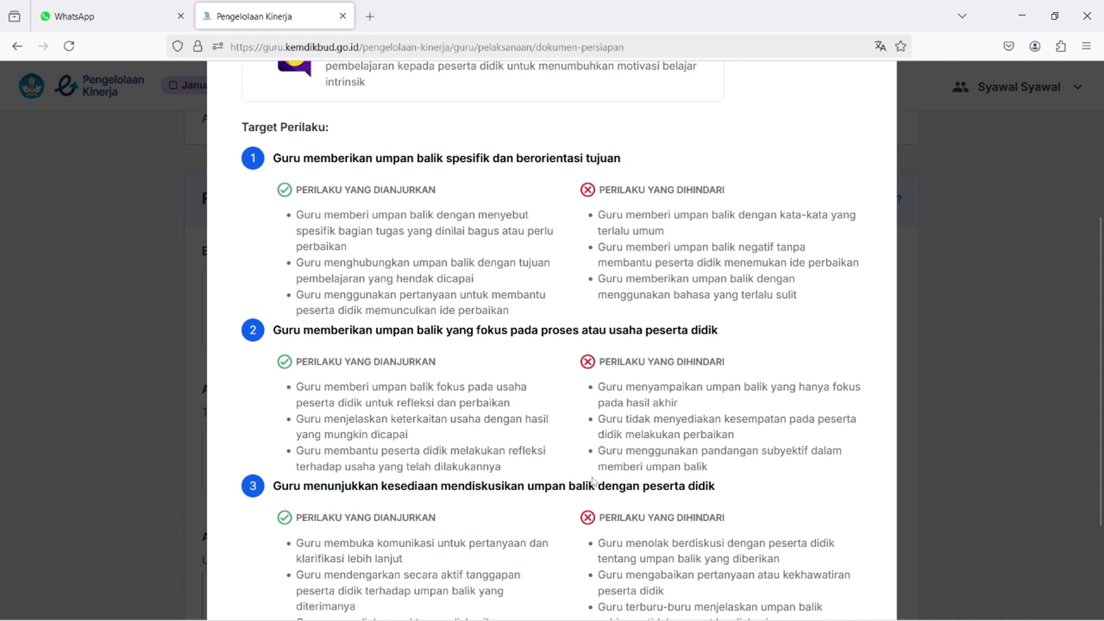
Review the first two target behaviours in the rubric, then tick "Guru memberikan umpan balik yang fokus pada proses atau usaha peserta didik" on the form.
scroll(534, 448, down, 3)
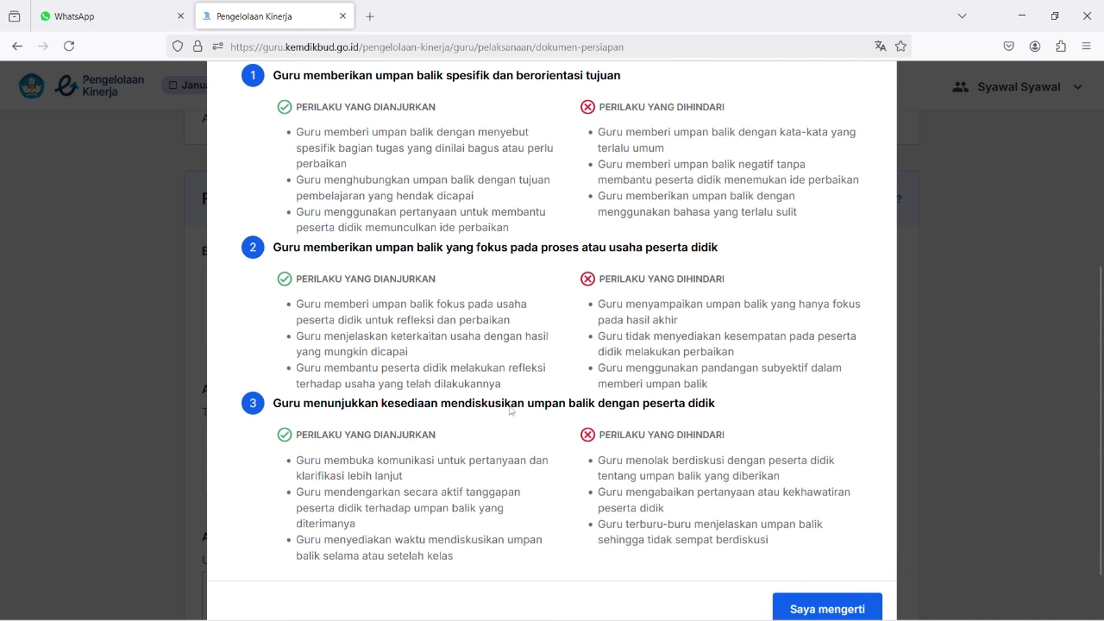
scroll(381, 253, up, 3)
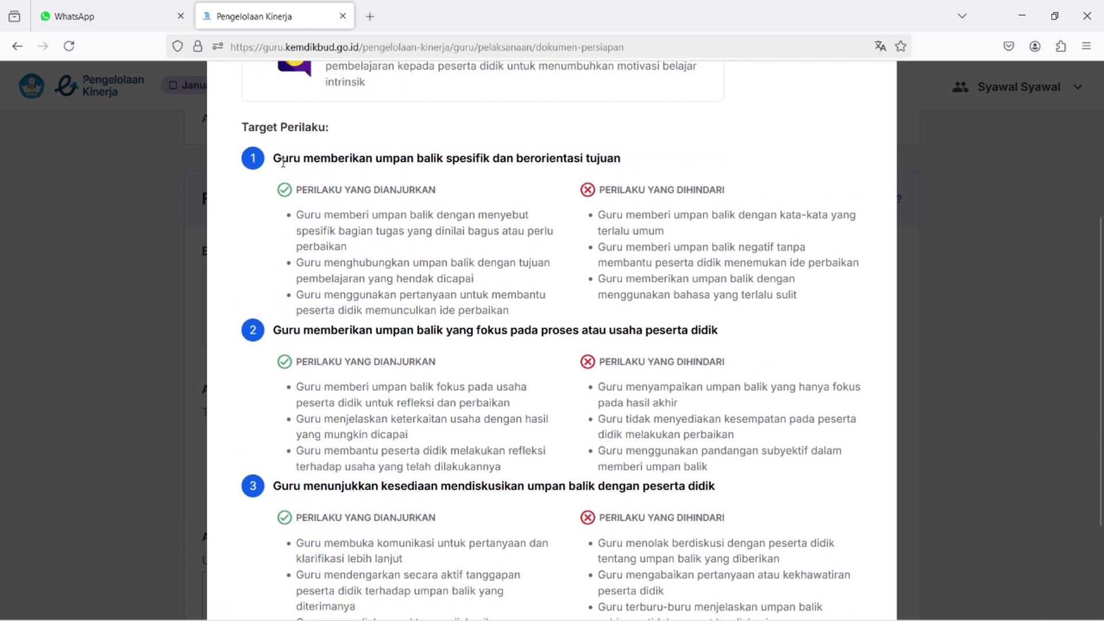
drag(275, 159, 529, 468)
click(509, 464)
scroll(570, 463, down, 3)
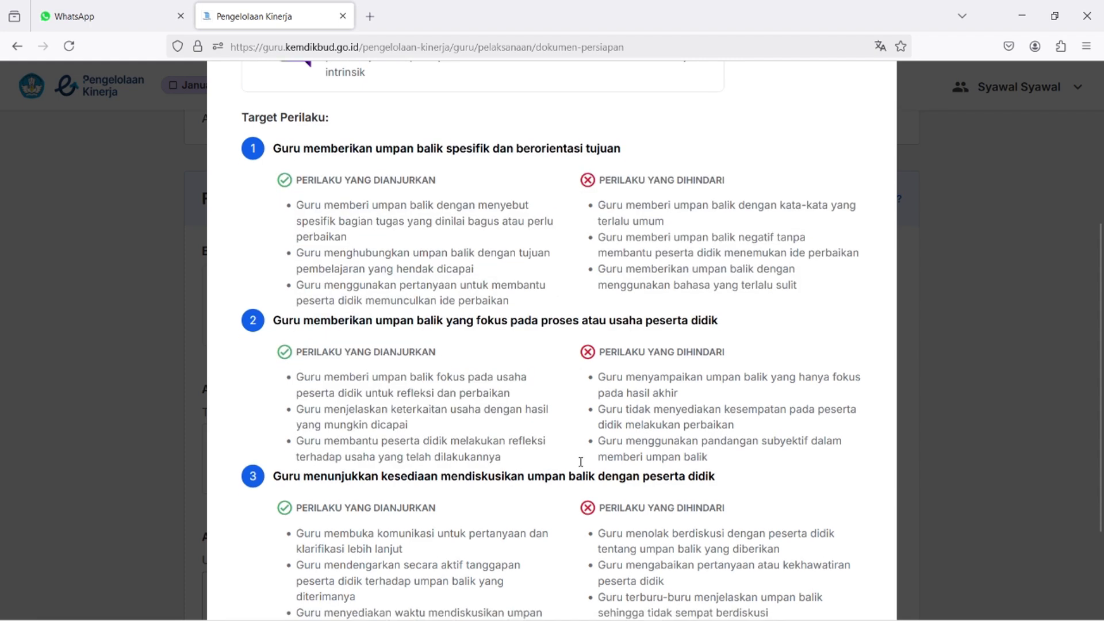
click(828, 549)
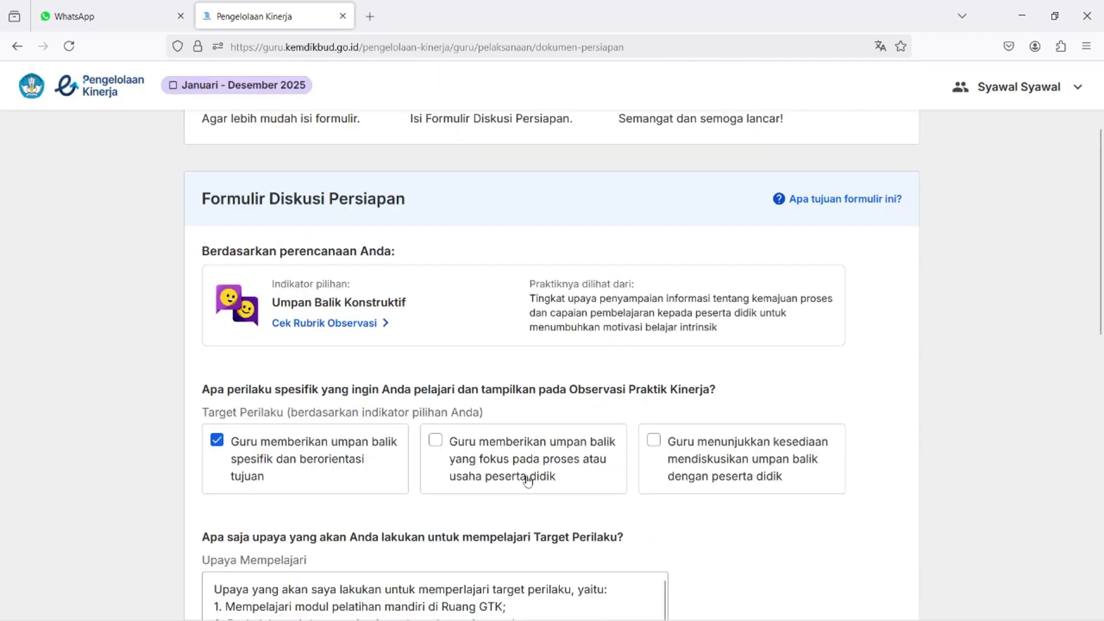
click(437, 441)
Reopen the observation rubric and highlight from the first target behaviour's recommended behaviours through those of the second, then clear the selection.
click(355, 325)
scroll(556, 428, down, 5)
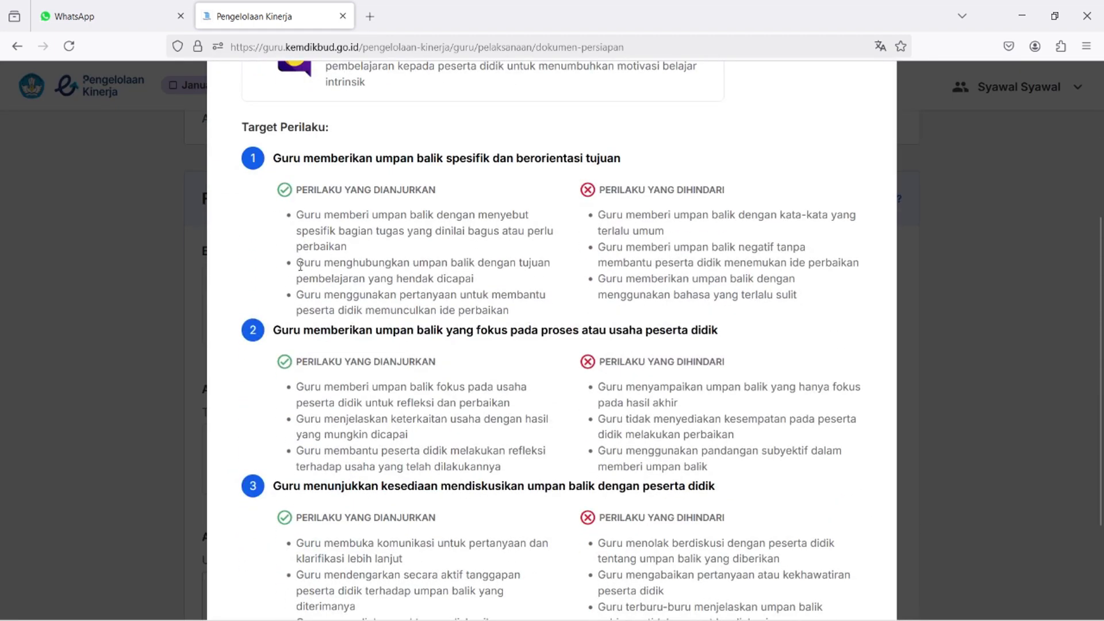
drag(299, 215, 516, 474)
click(517, 466)
scroll(526, 455, down, 3)
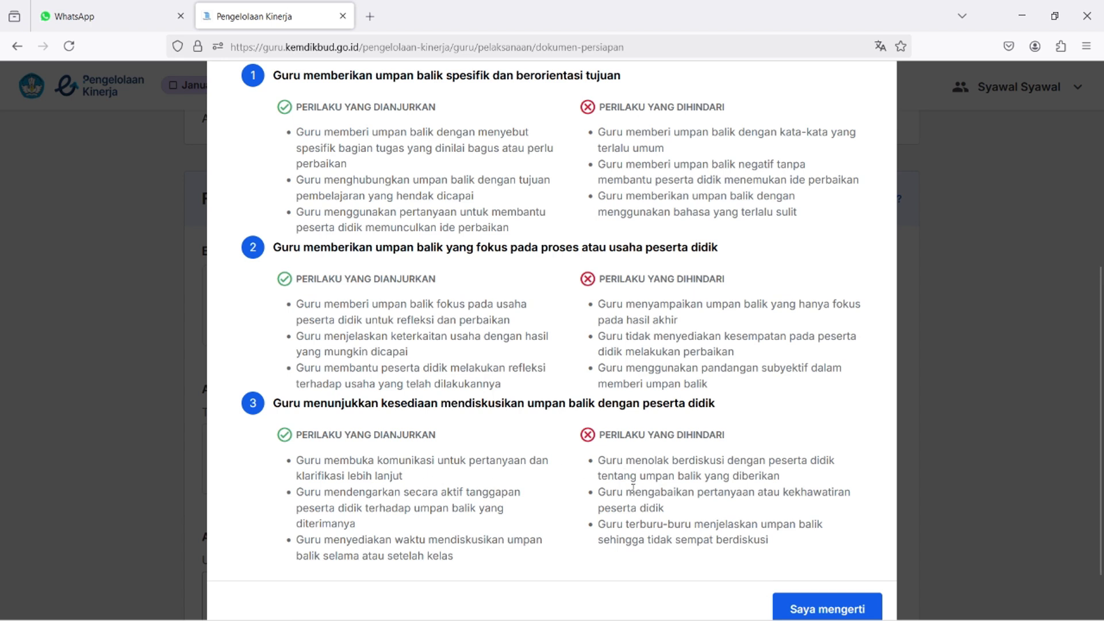
Highlight the second and third behaviours to avoid under the third target behaviour one after the other, then clear the selection.
drag(635, 492, 712, 513)
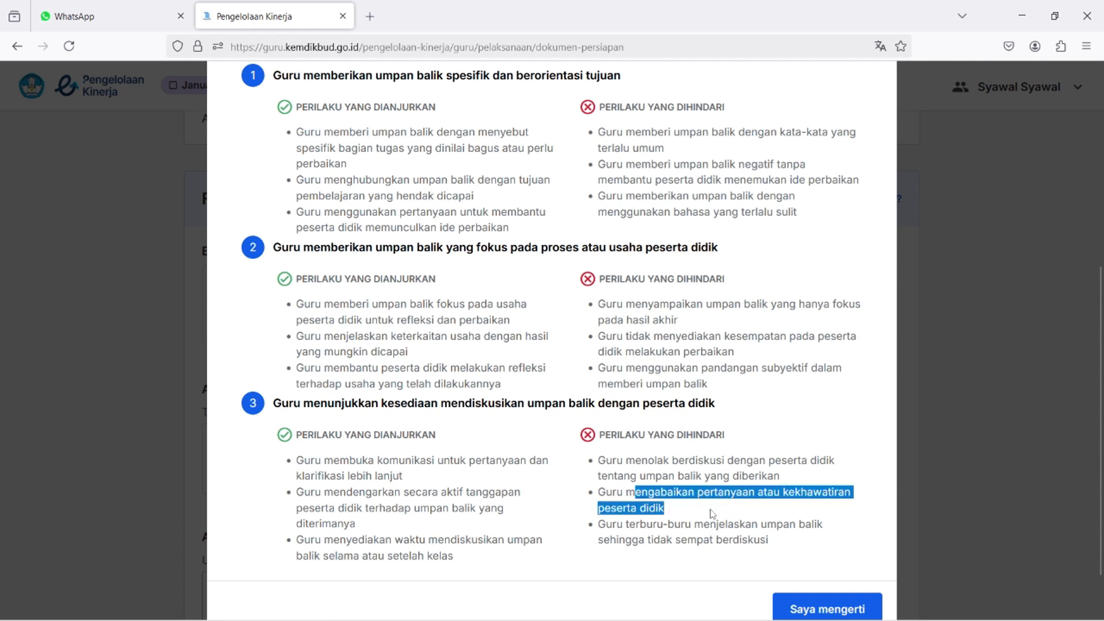
click(682, 514)
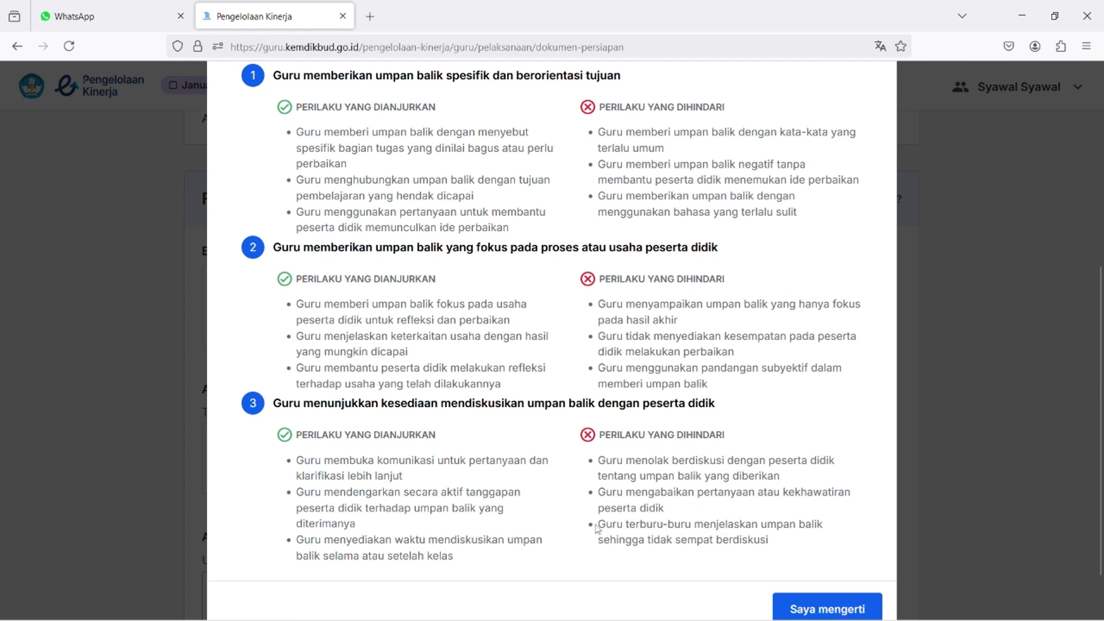
drag(600, 524, 777, 544)
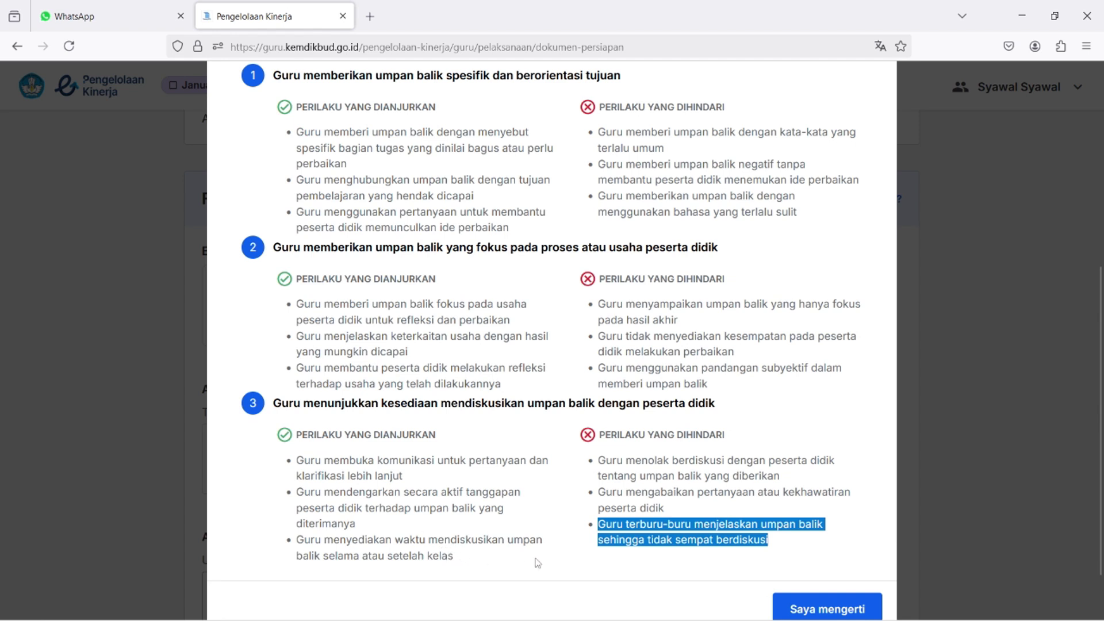
click(653, 544)
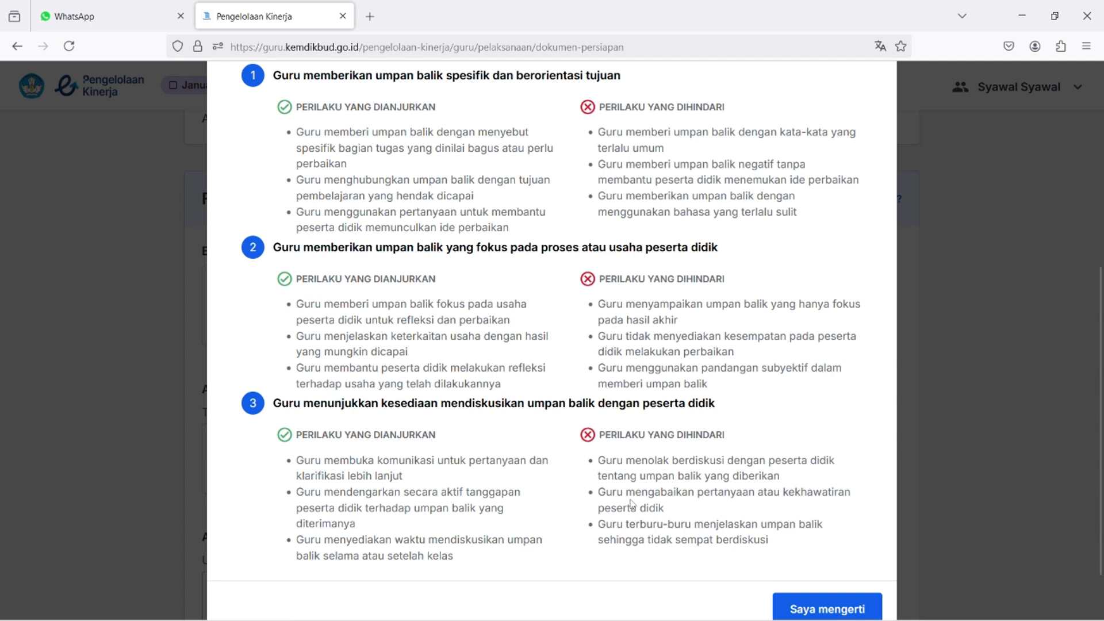
Look over the rubric, close it and tick the target behaviour "Guru menunjukkan kesediaan mendiskusikan umpan balik dengan peserta didik".
scroll(632, 503, up, 2)
scroll(633, 502, down, 1)
scroll(633, 502, down, 1)
scroll(506, 350, up, 2)
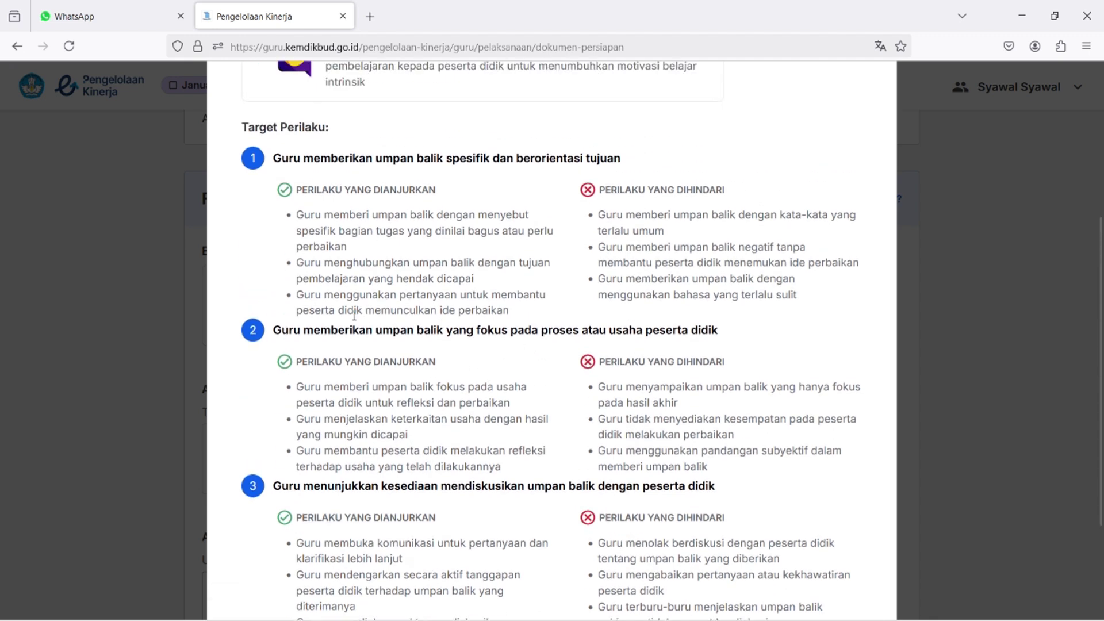
scroll(355, 315, down, 2)
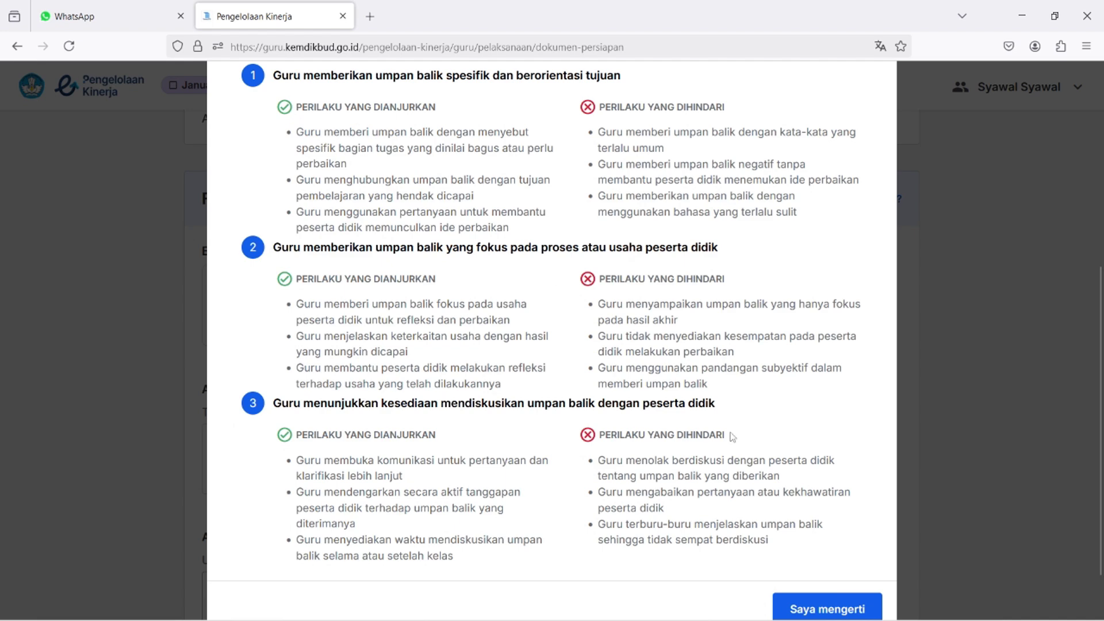
click(827, 603)
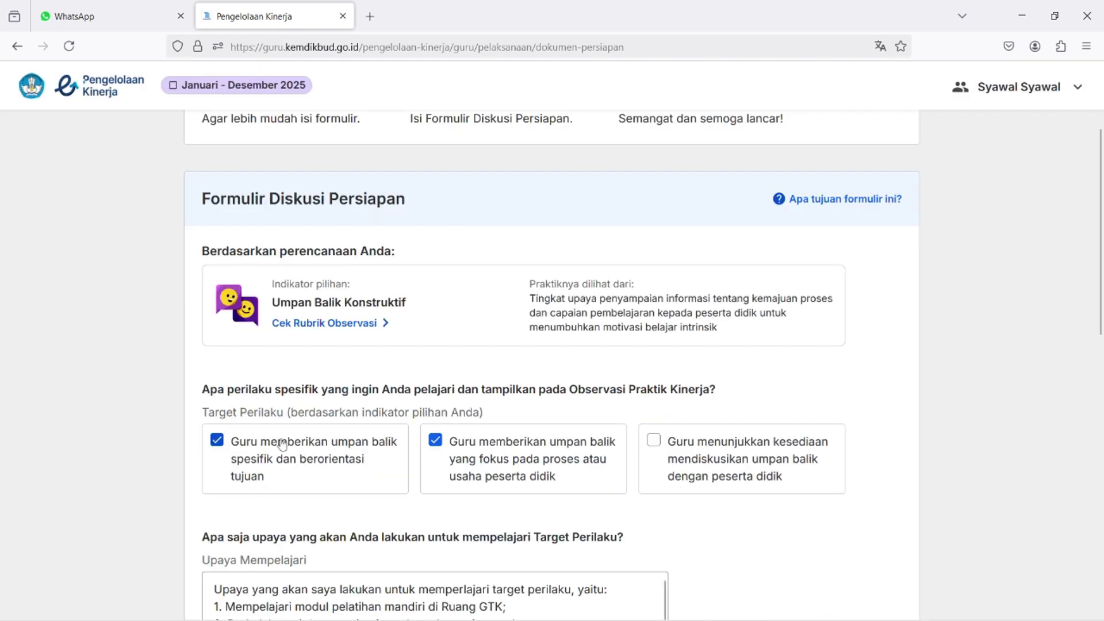
click(654, 441)
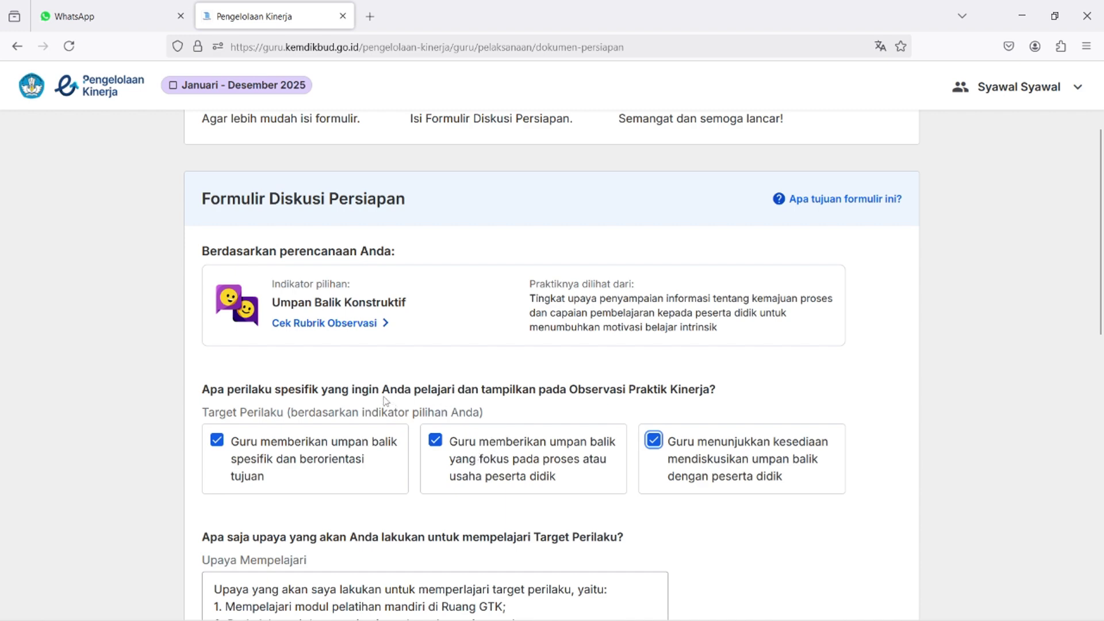
Reopen the observation rubric and highlight the titles of the first and second target behaviours in turn, then clear the selection.
click(357, 326)
scroll(358, 325, down, 2)
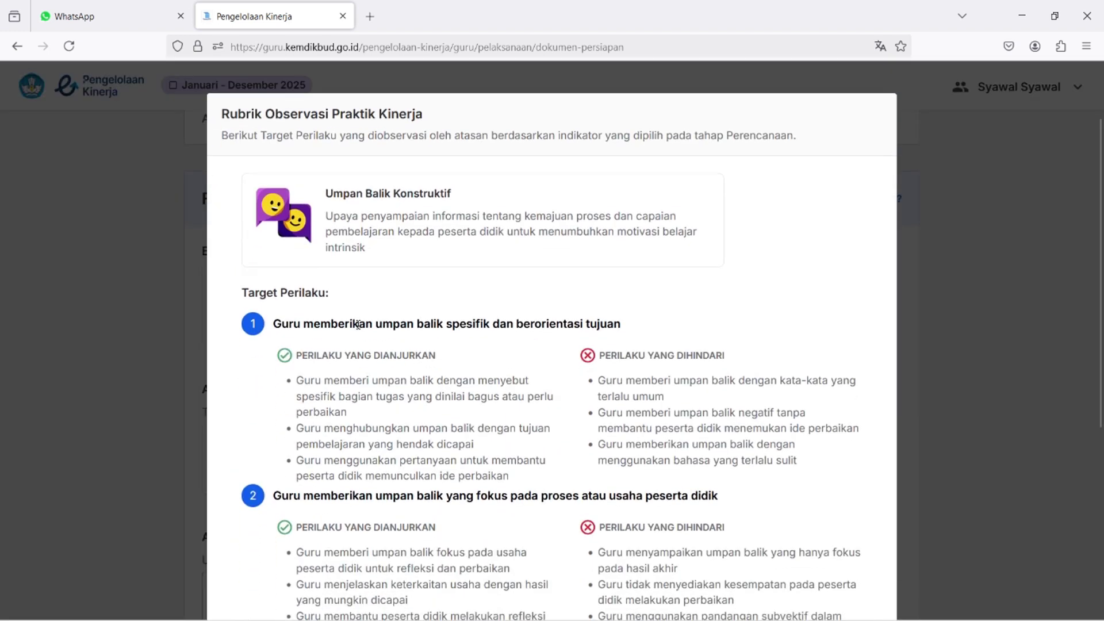
scroll(358, 325, down, 4)
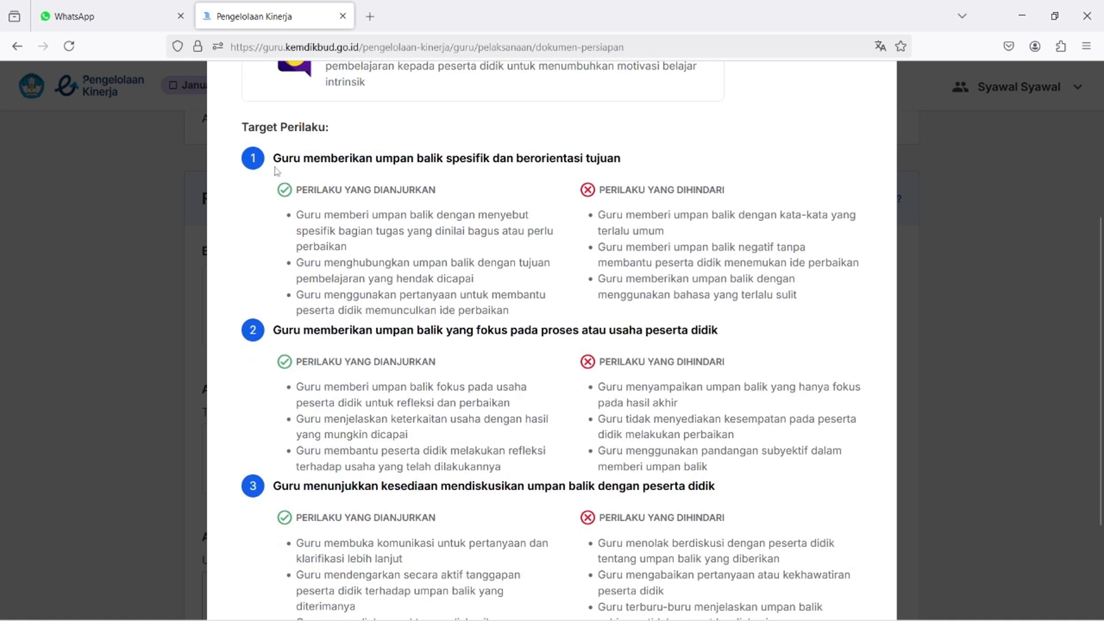
drag(274, 158, 621, 161)
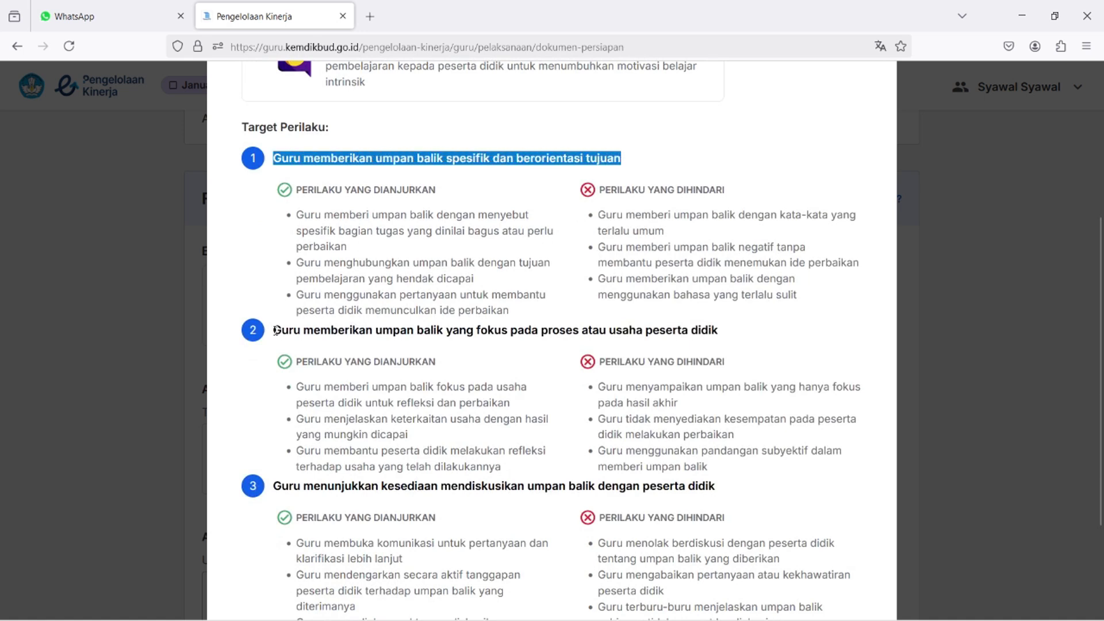
drag(273, 330, 735, 343)
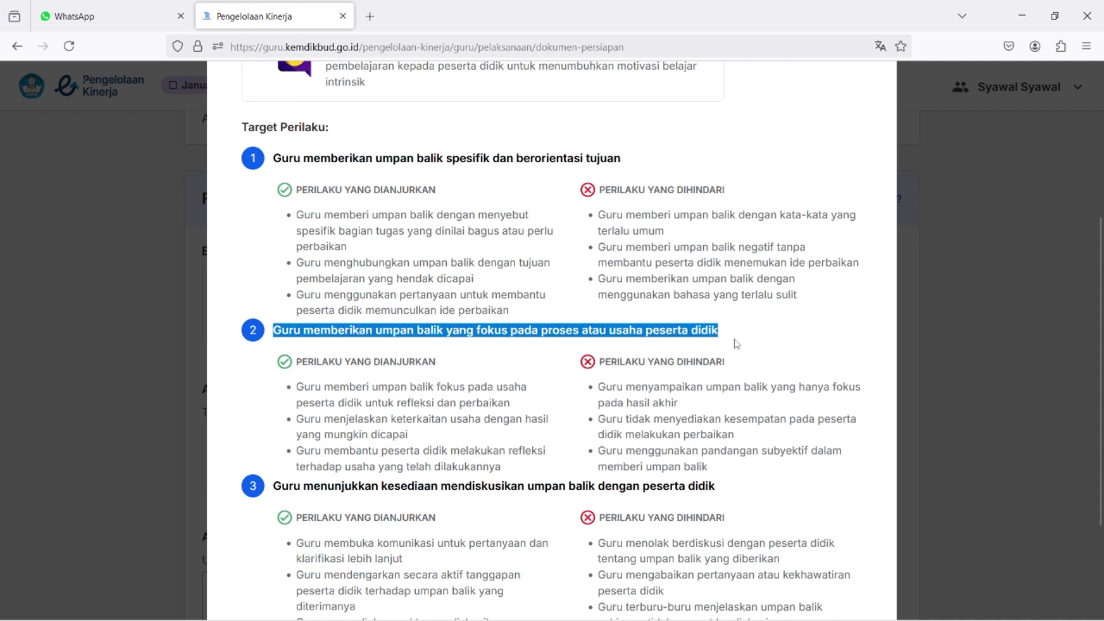
scroll(589, 376, up, 2)
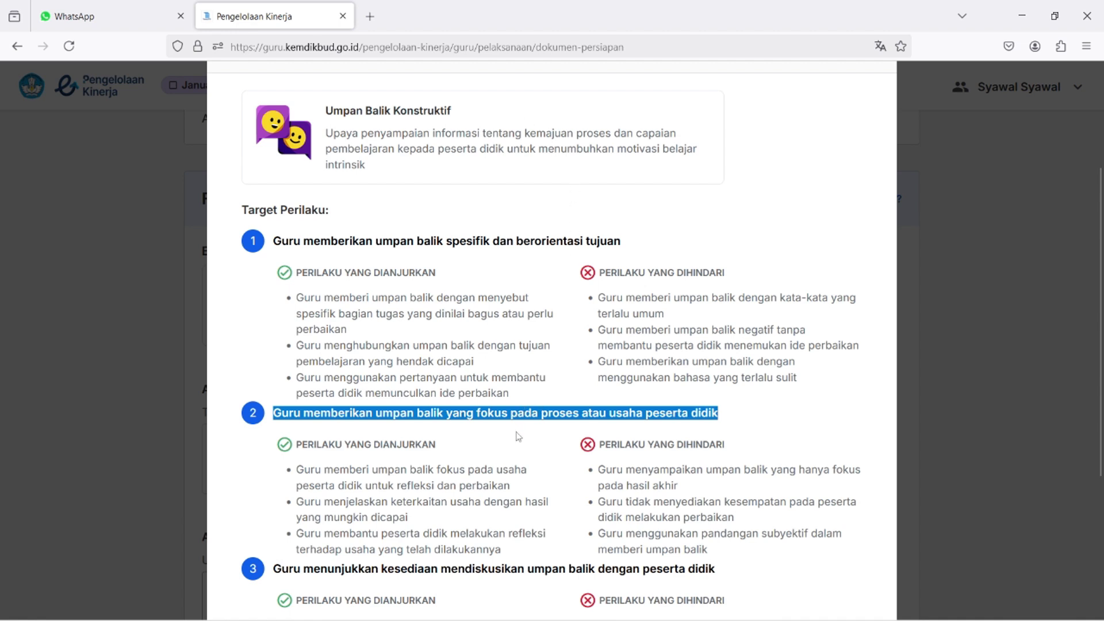
scroll(519, 438, down, 3)
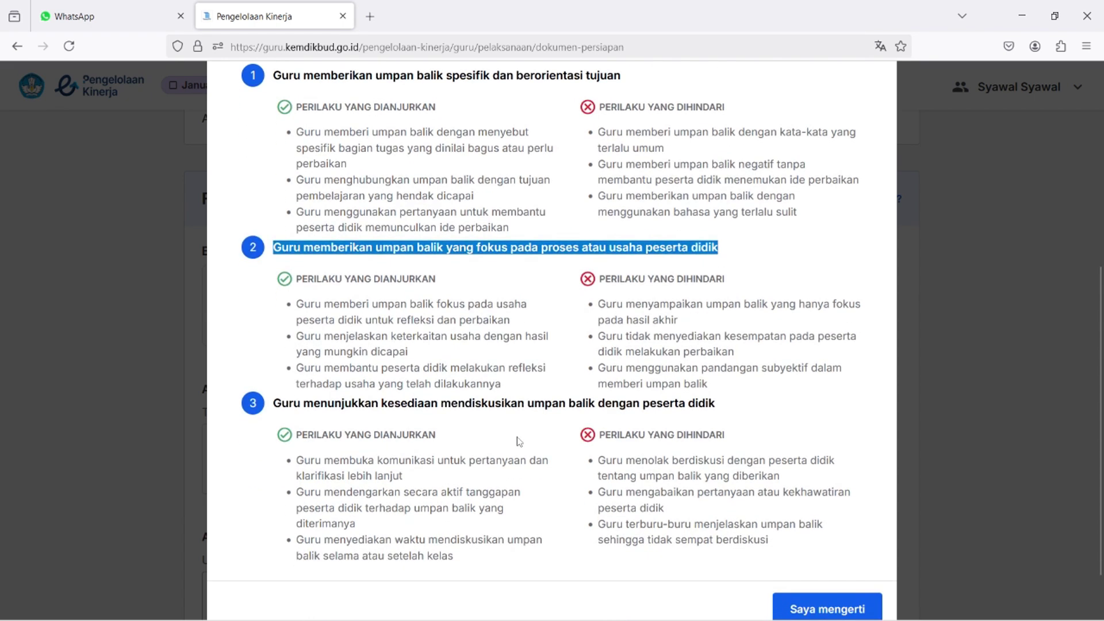
click(437, 421)
Highlight the first and second target behaviours' titles once more and mark the start of the third title.
scroll(383, 397, up, 4)
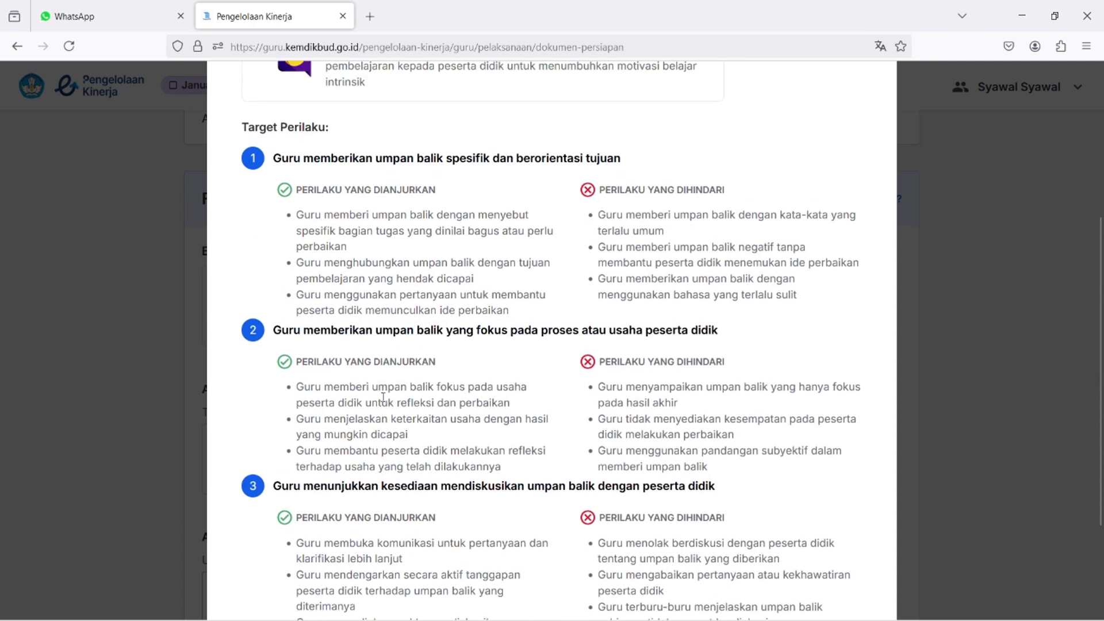
scroll(376, 388, down, 4)
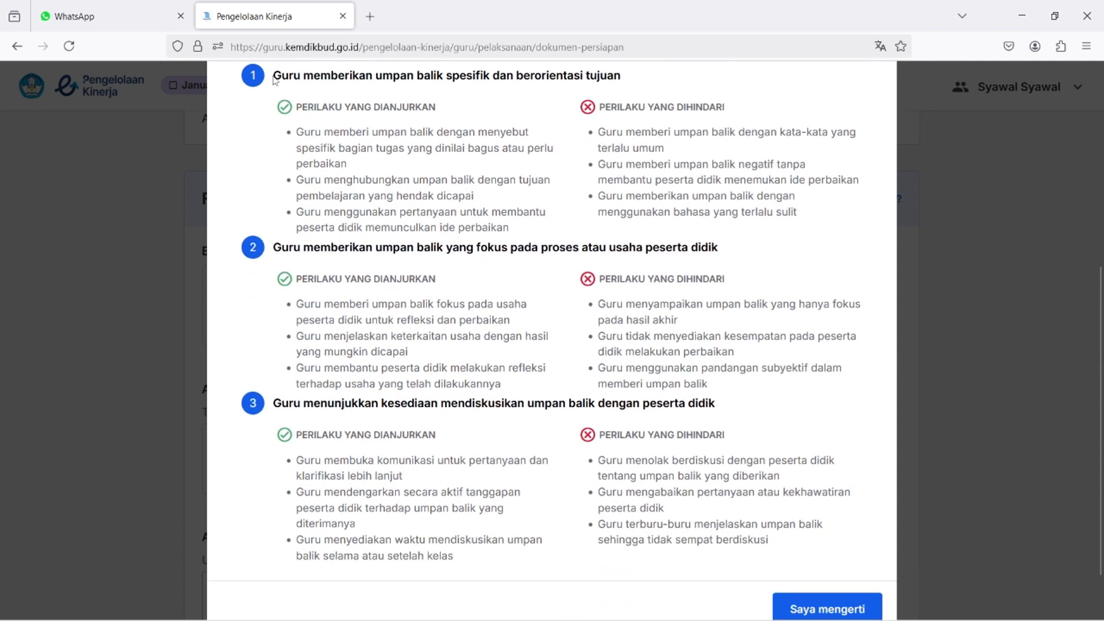
drag(274, 75, 626, 90)
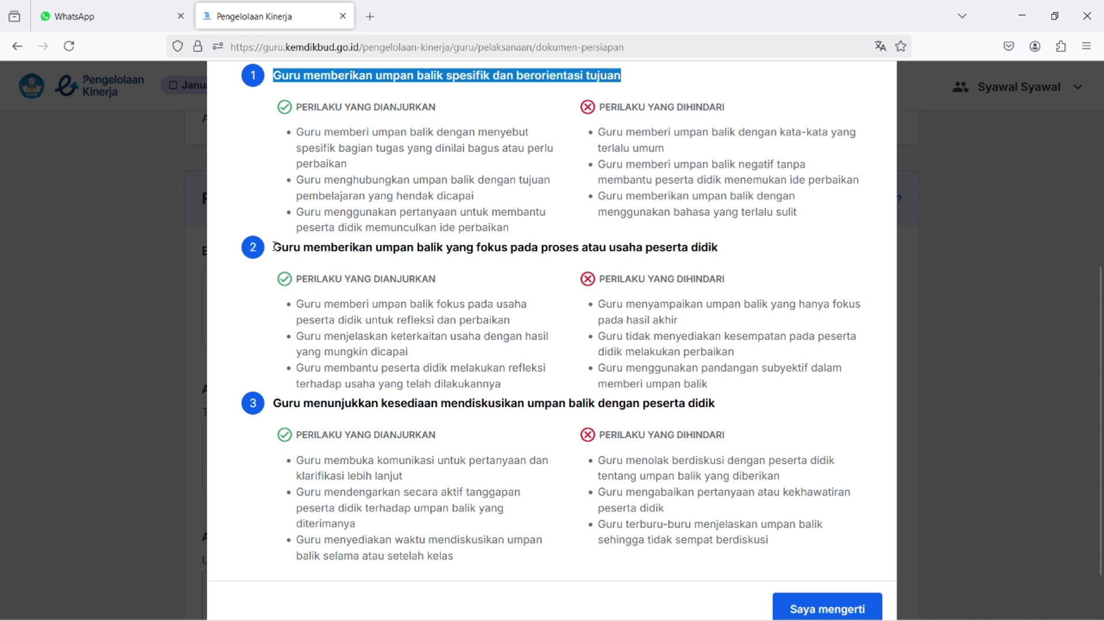
drag(274, 247, 741, 248)
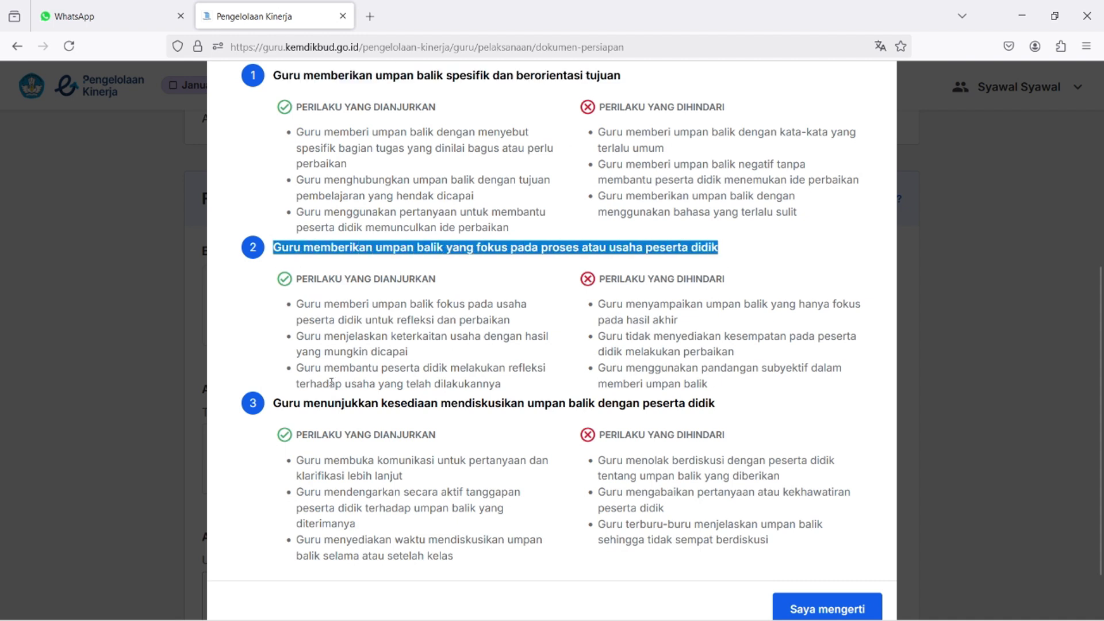
drag(272, 403, 281, 403)
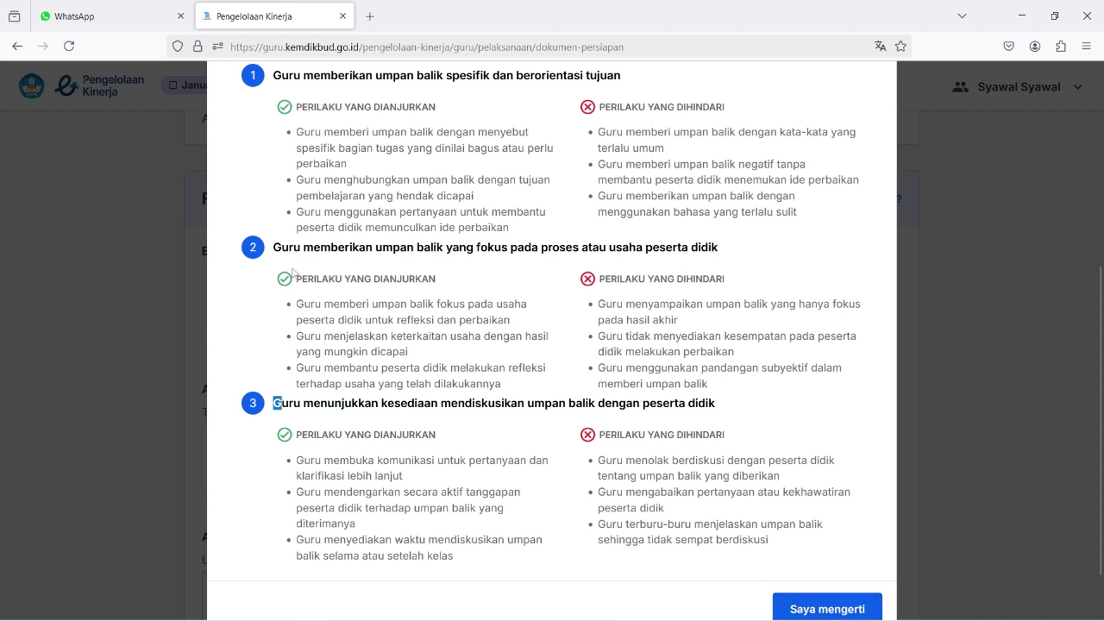
Highlight the recommended behaviours under each of the three target behaviours in turn, then close the rubric.
scroll(289, 208, up, 3)
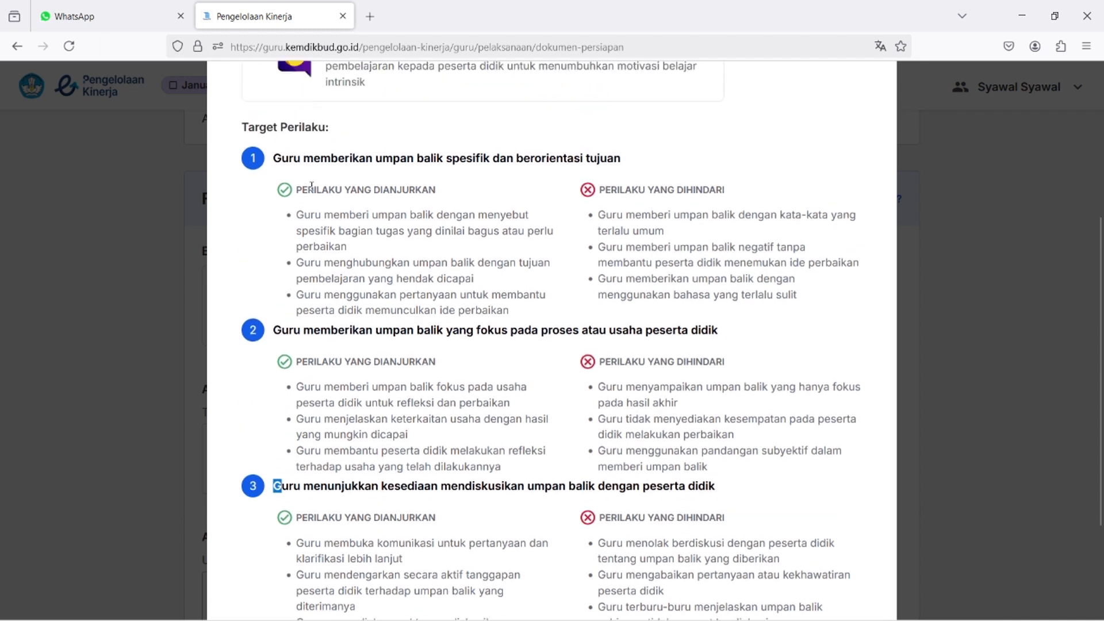
drag(297, 215, 523, 321)
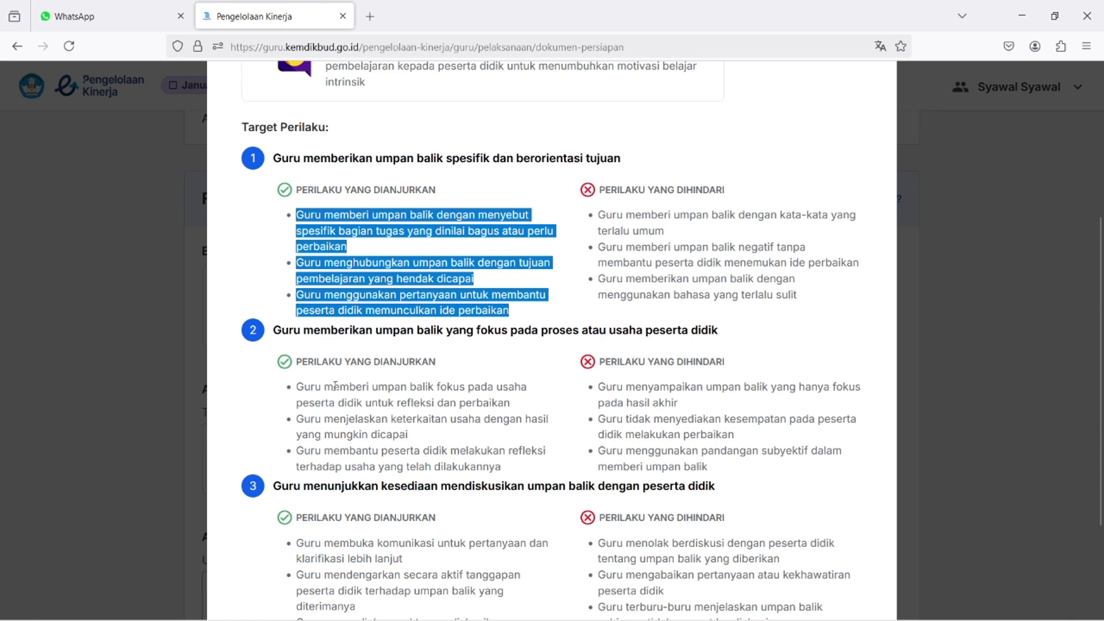
drag(298, 385, 514, 476)
scroll(500, 482, down, 3)
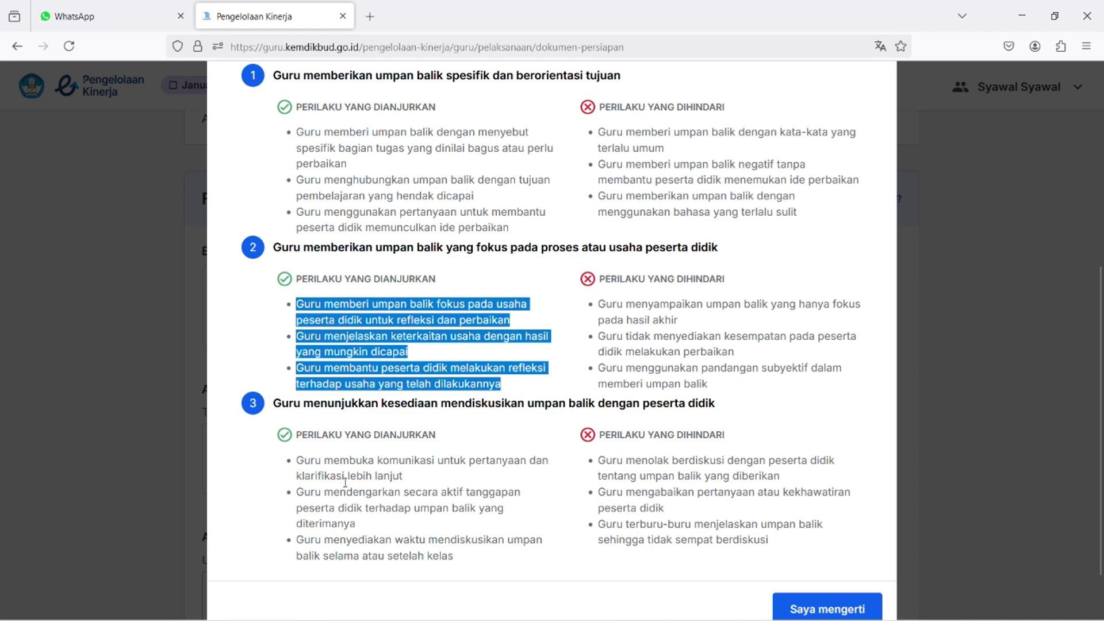
click(299, 460)
drag(299, 460, 490, 548)
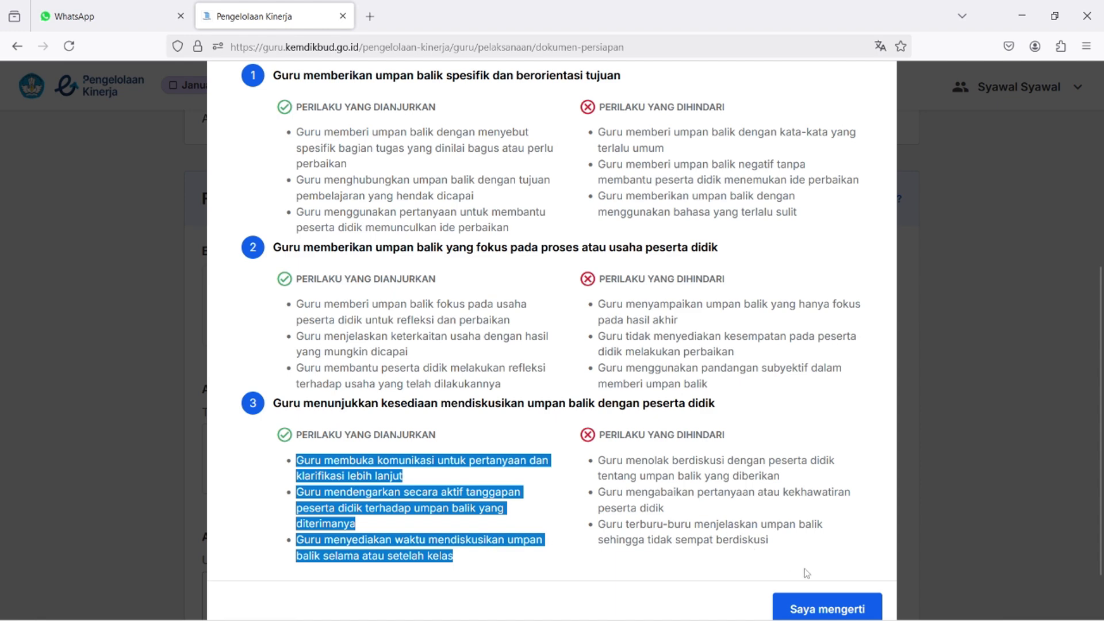
scroll(808, 573, down, 2)
click(811, 552)
Highlight the form question "Apa saja upaya yang akan Anda lakukan untuk mempelajari Target Perilaku?".
scroll(690, 472, down, 2)
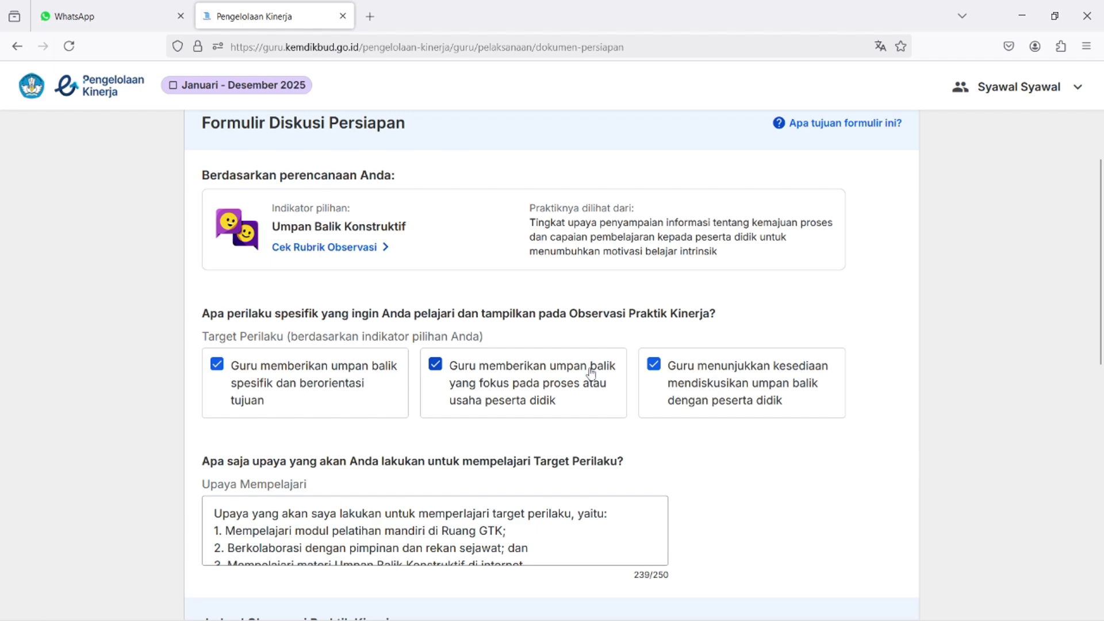
scroll(590, 372, down, 1)
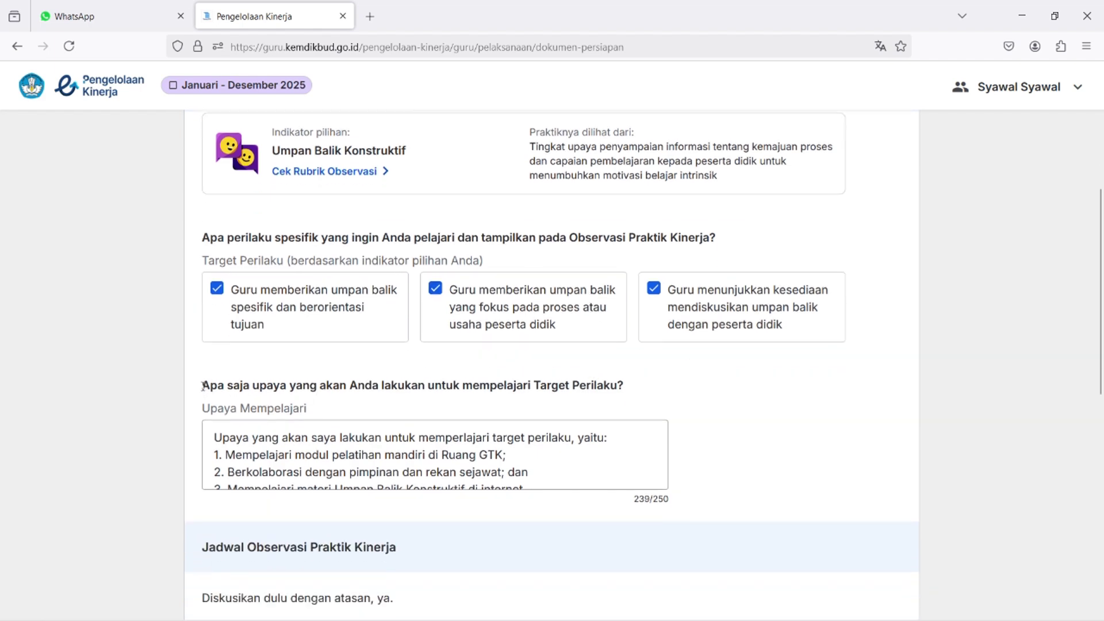
drag(203, 387, 628, 398)
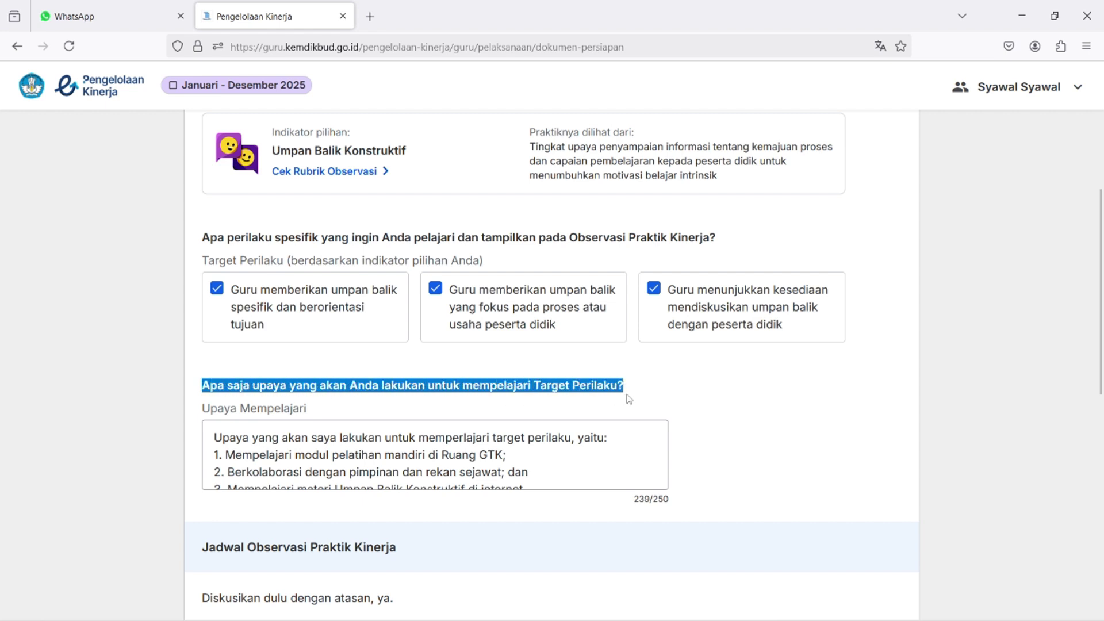
click(695, 404)
click(264, 297)
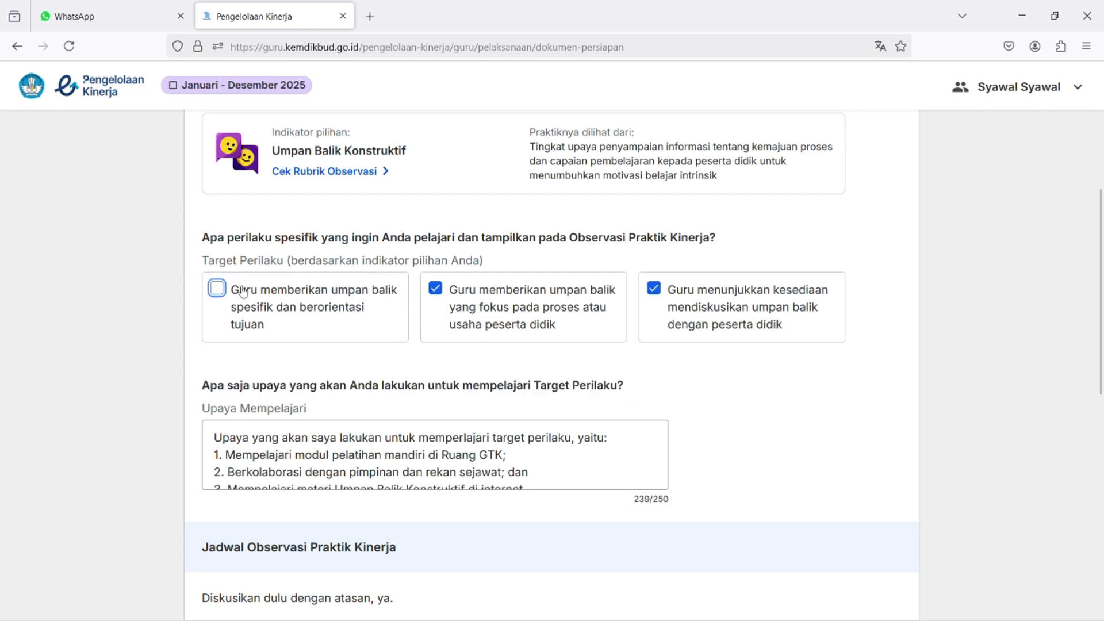
click(216, 288)
Review the Umpan Balik Konstruktif observation rubric through to its end, close it, and read through the Upaya Mempelajari answer.
click(362, 172)
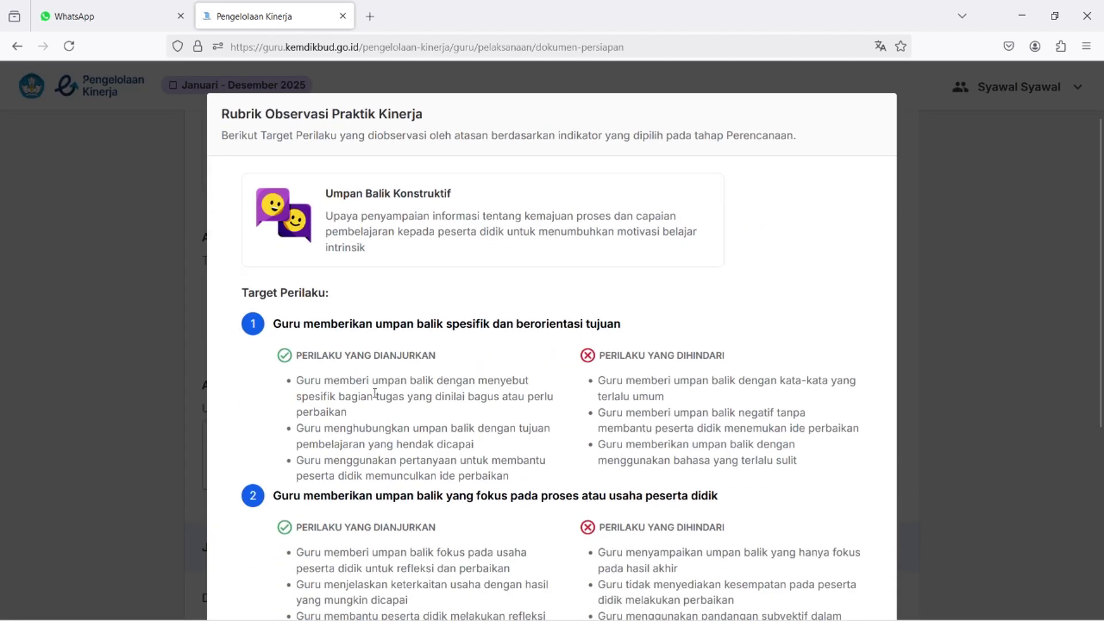
scroll(406, 391, down, 5)
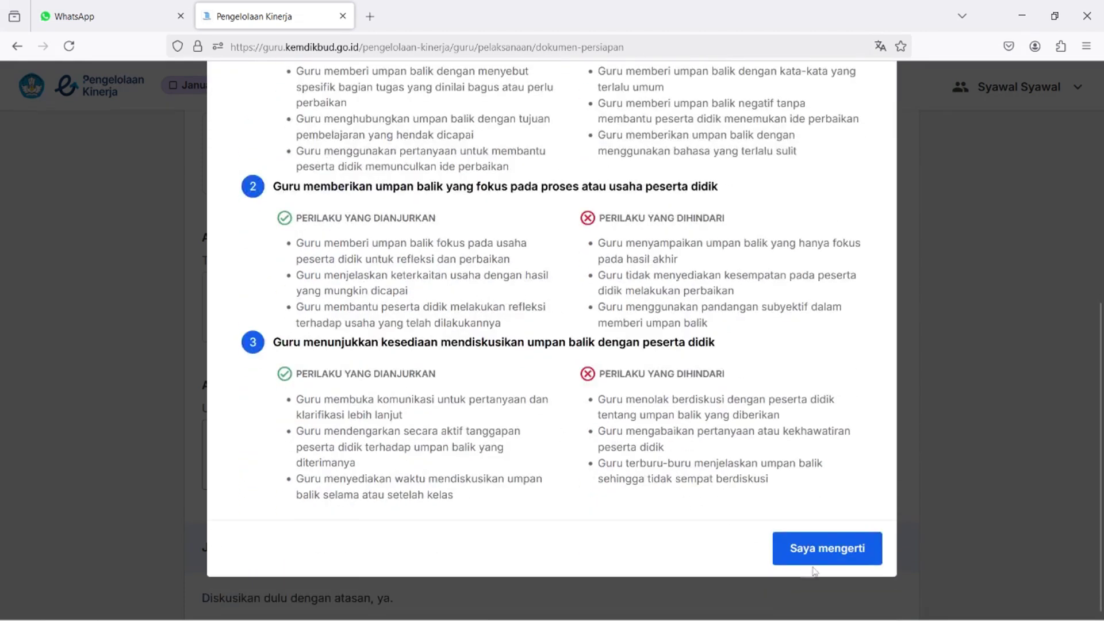
click(827, 546)
scroll(455, 453, down, 1)
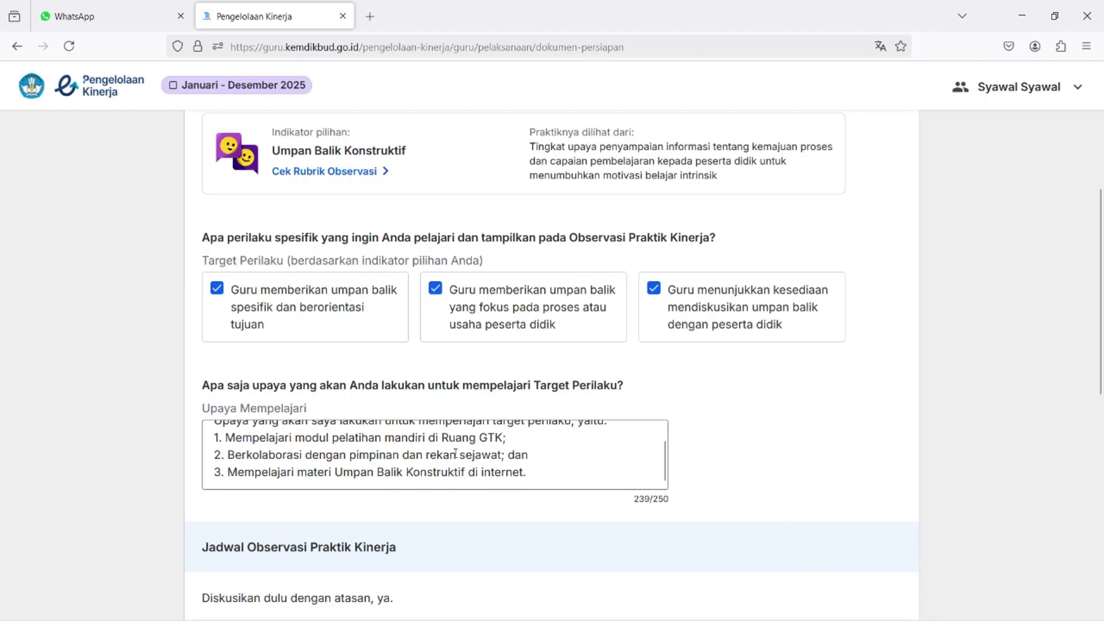
scroll(394, 458, up, 1)
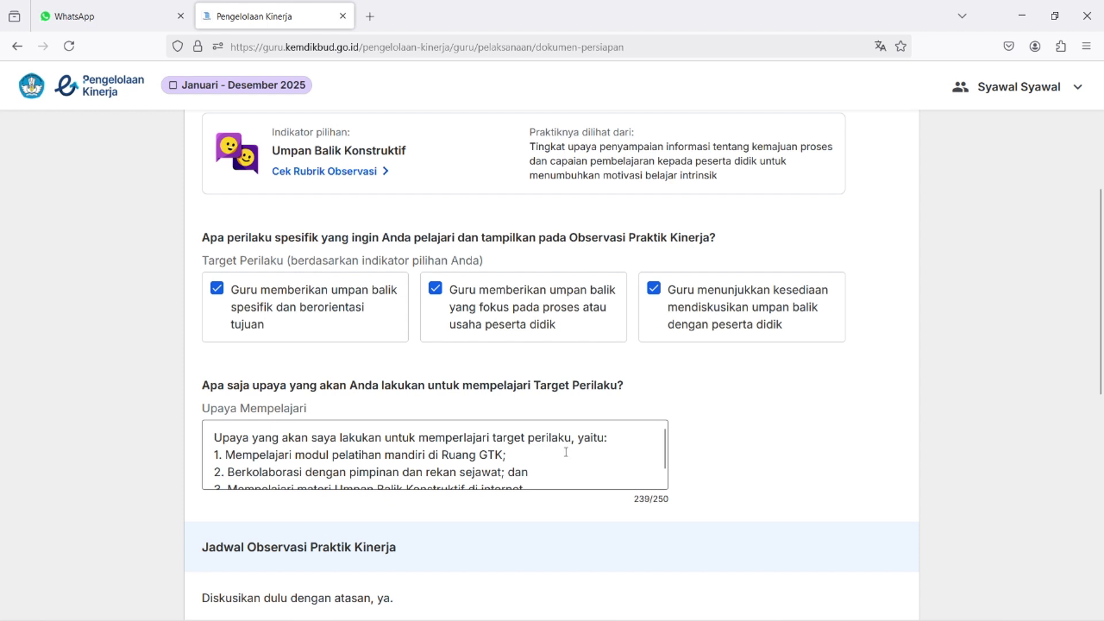
scroll(500, 453, down, 1)
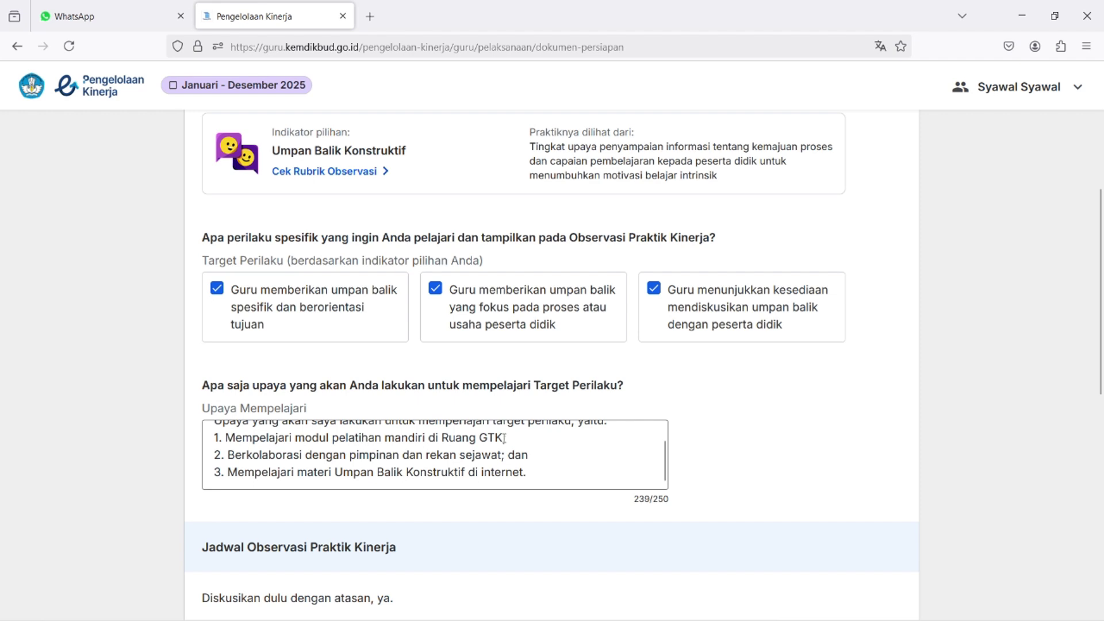
Switch to Ruang GTK, open Pelatihan Mandiri from its home page, go back, and return to the preparation form.
click(423, 11)
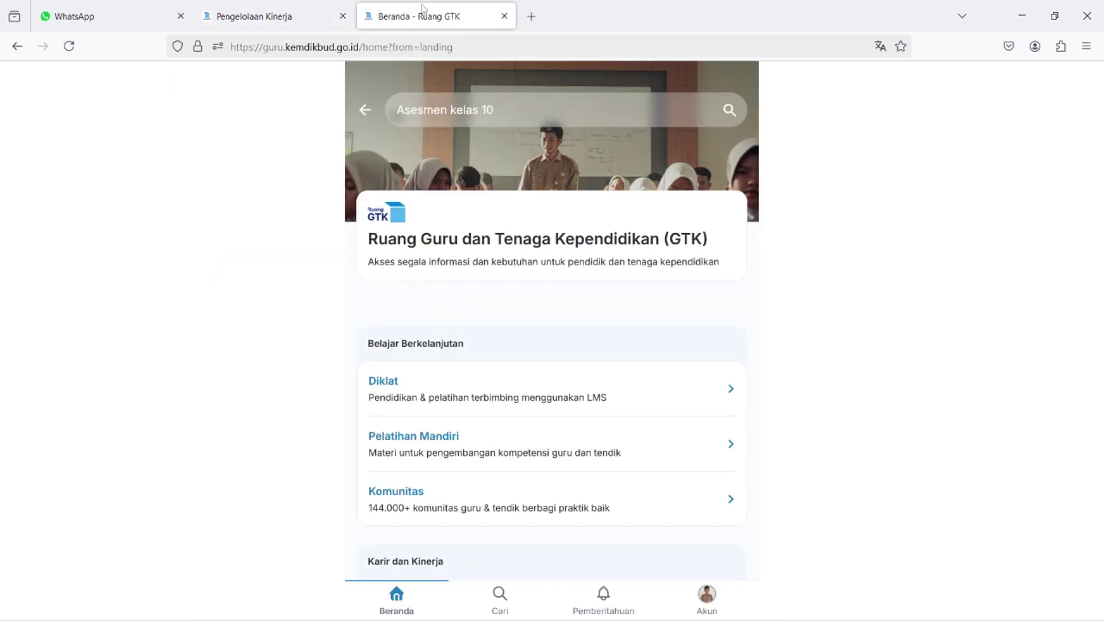
scroll(550, 354, down, 2)
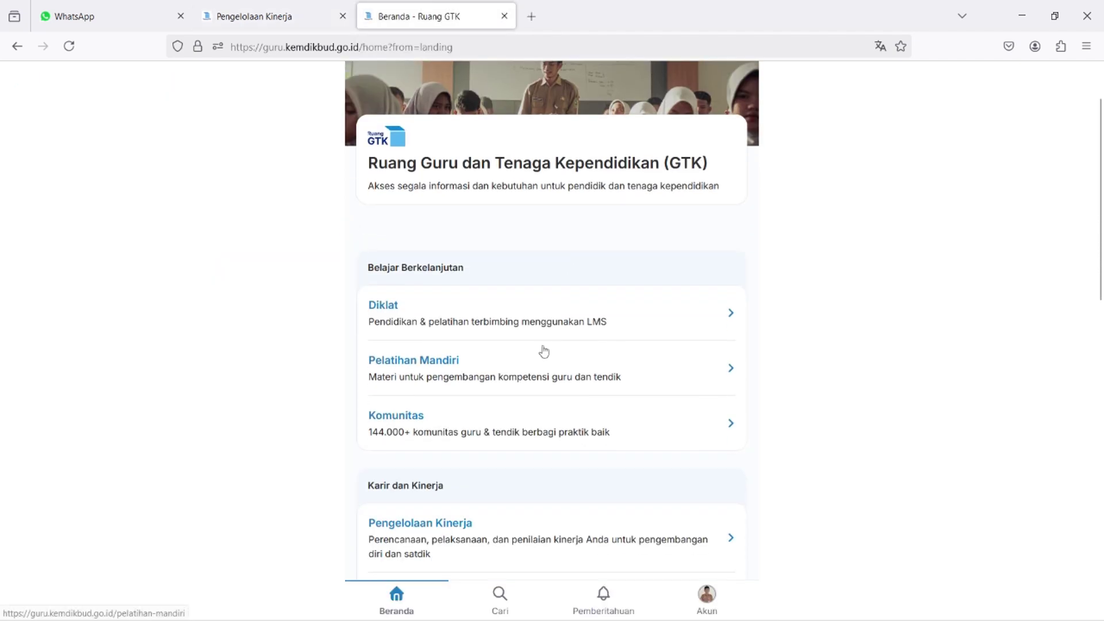
scroll(543, 351, down, 2)
click(506, 298)
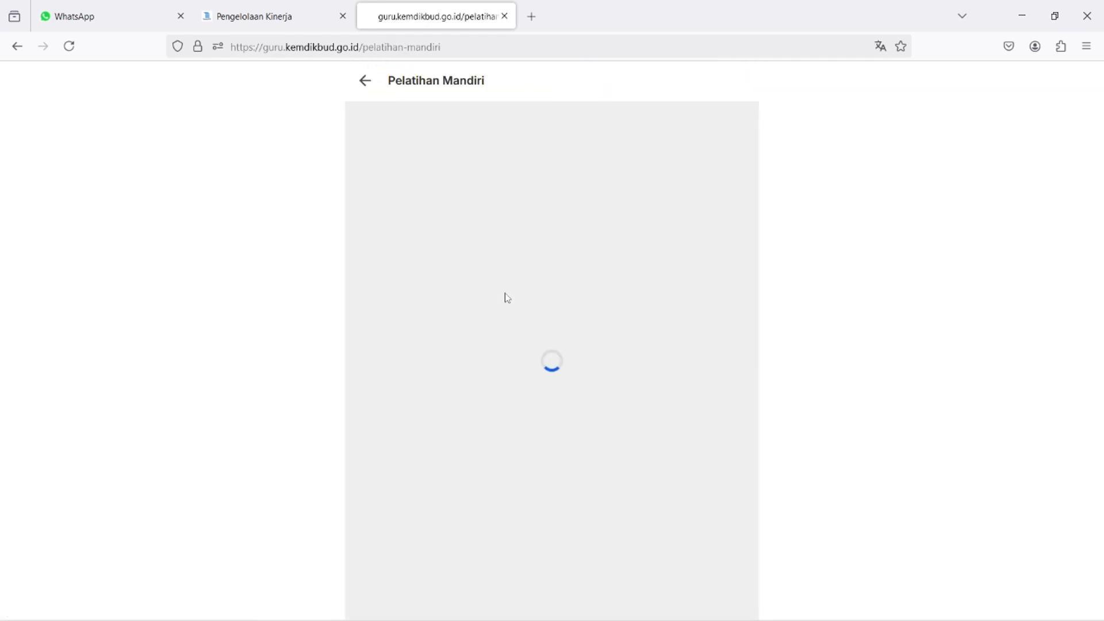
key(alt+Left)
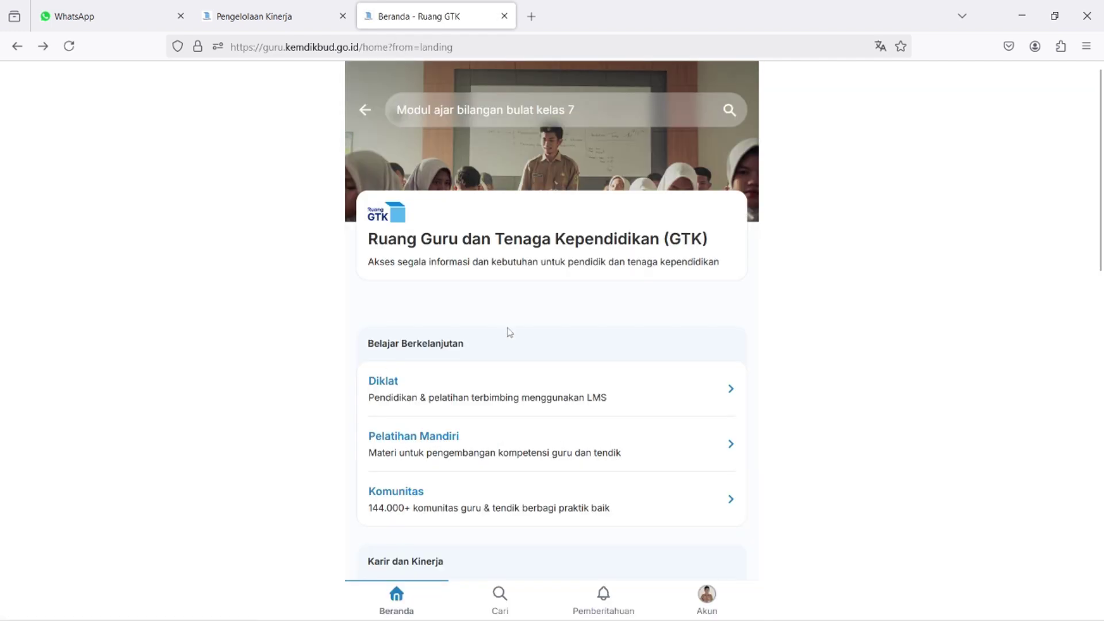
click(306, 5)
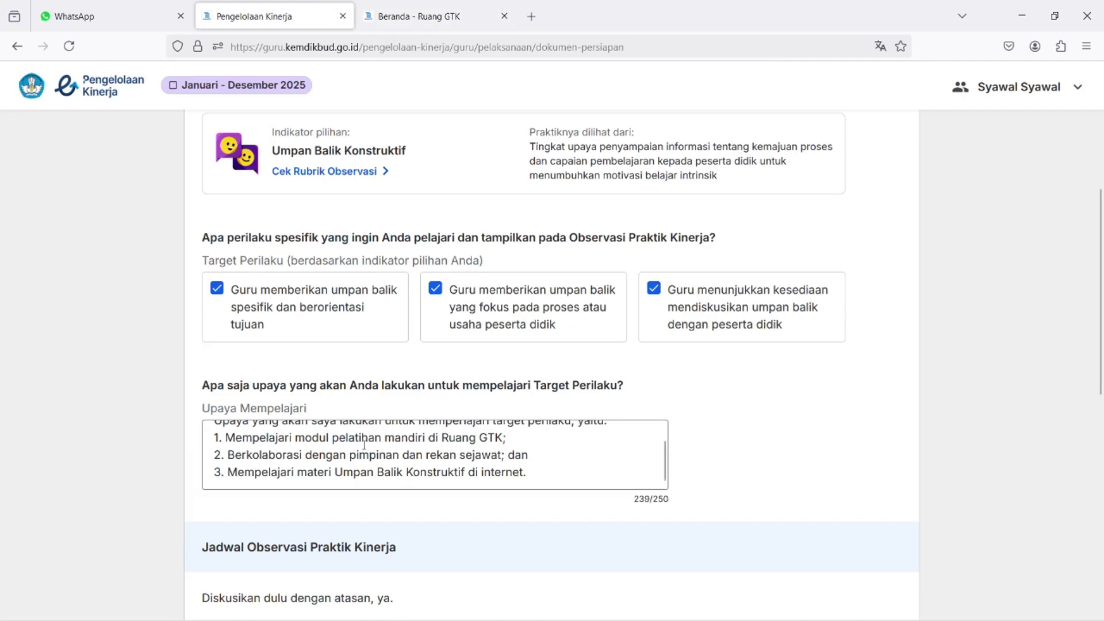
Copy the chosen indicator's name "Umpan Balik Konstruktif" from the form and search for it in Ruang GTK.
scroll(364, 446, up, 1)
drag(274, 150, 419, 151)
key(ctrl+c)
click(435, 16)
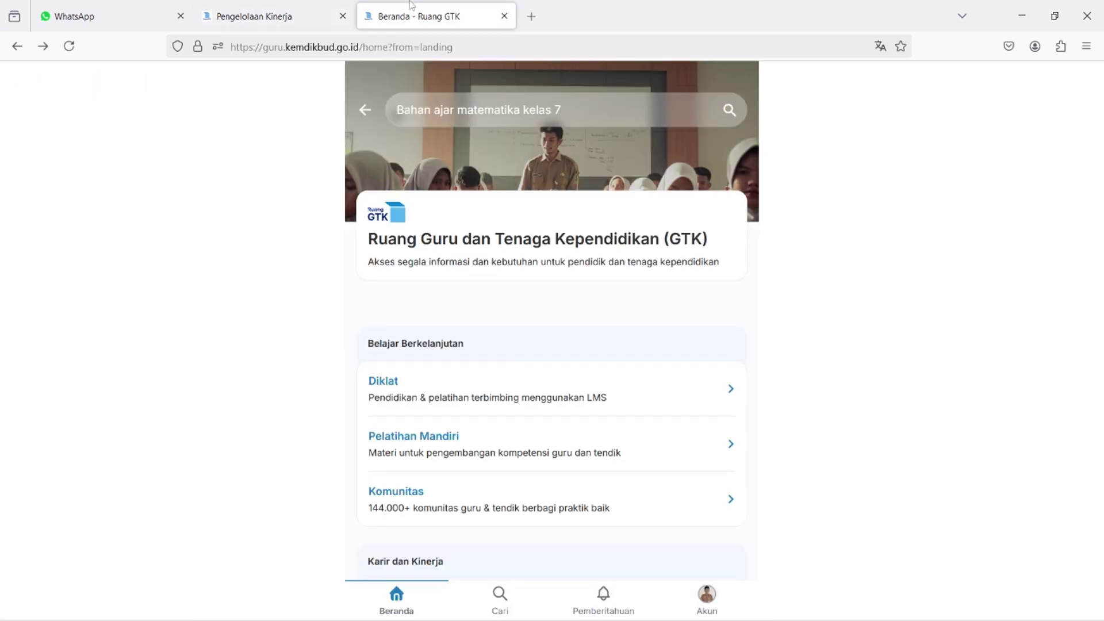
click(455, 123)
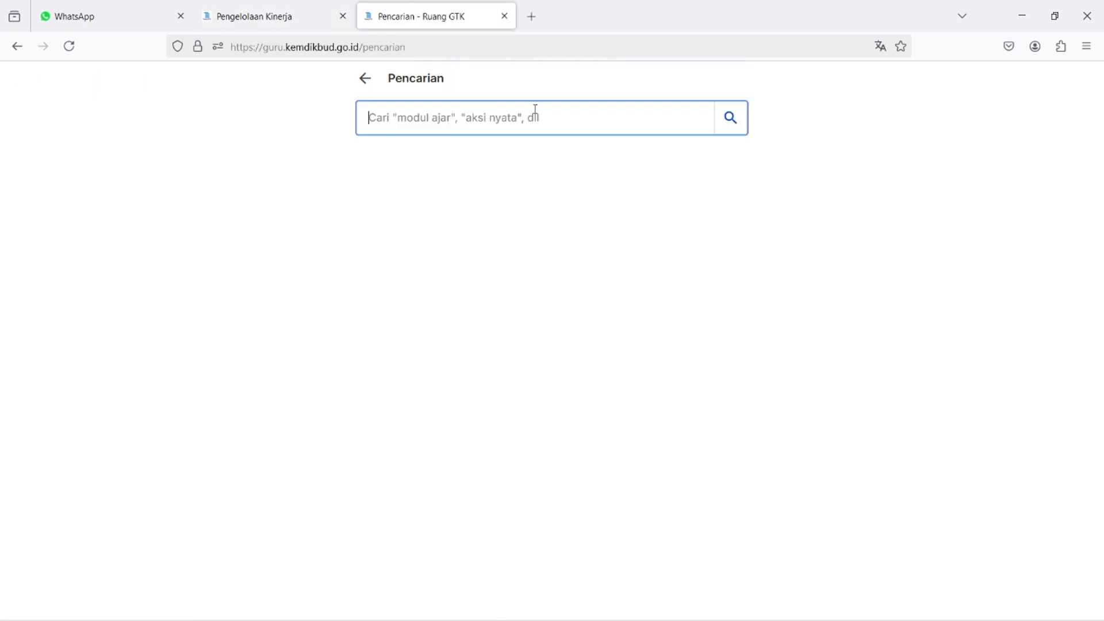
key(ctrl+v)
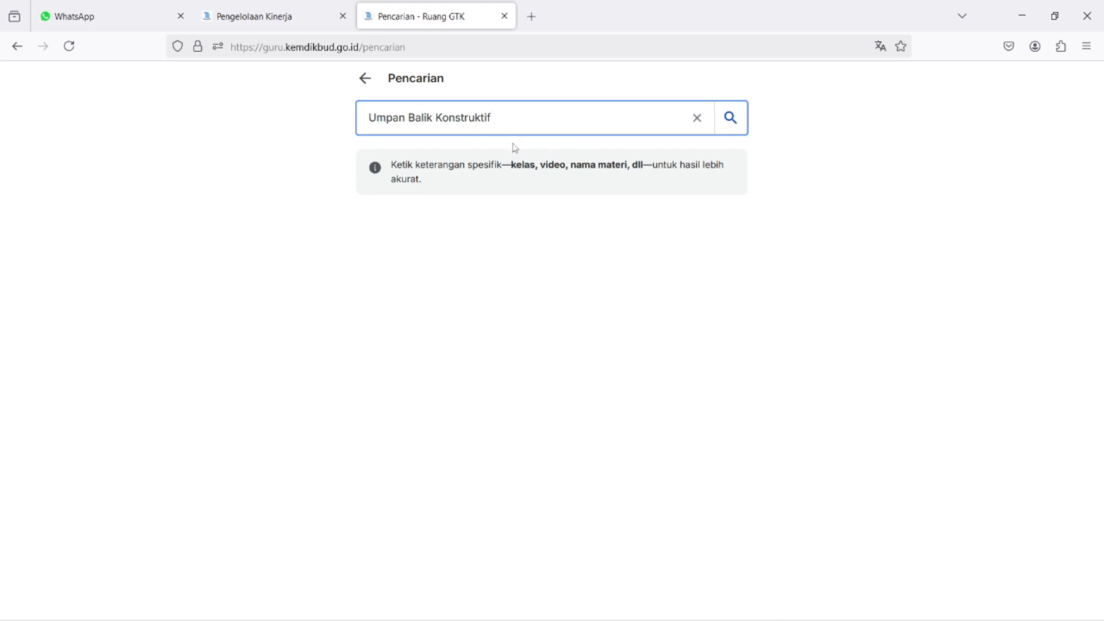
key(Return)
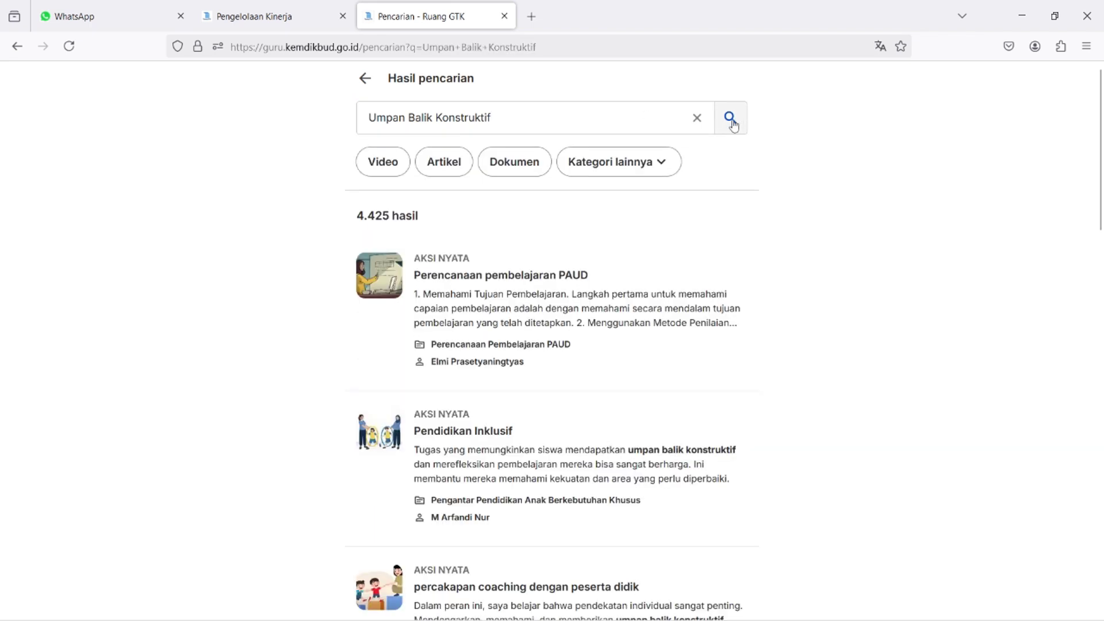
Filter the search results to the Pelatihan Mandiri categories Topik Pelatihan and Modul Pelatihan.
click(593, 167)
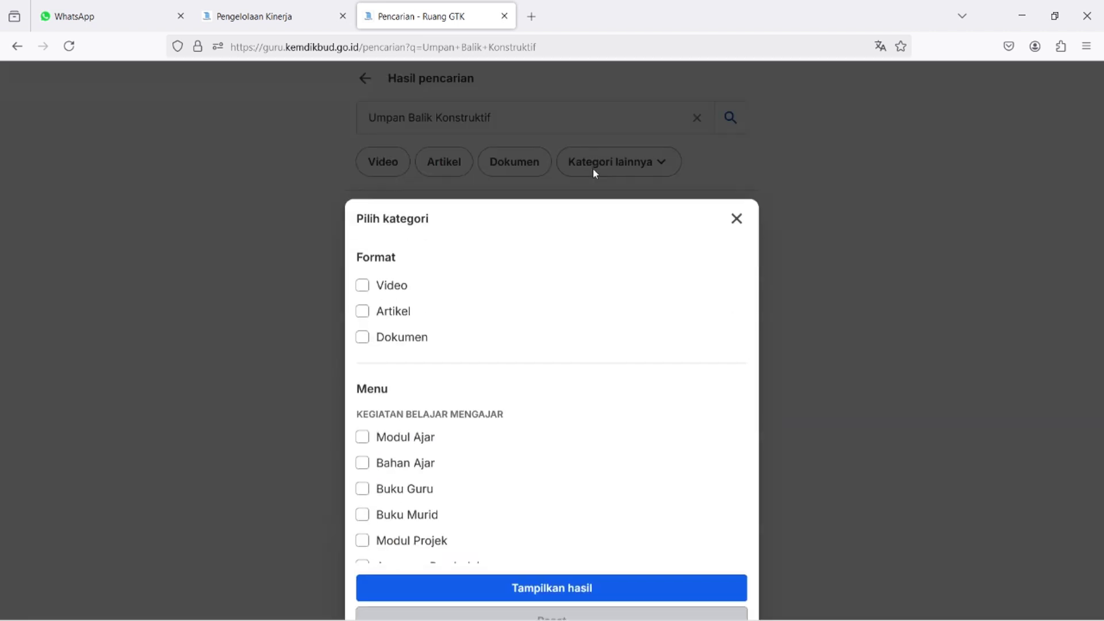
scroll(447, 387, down, 5)
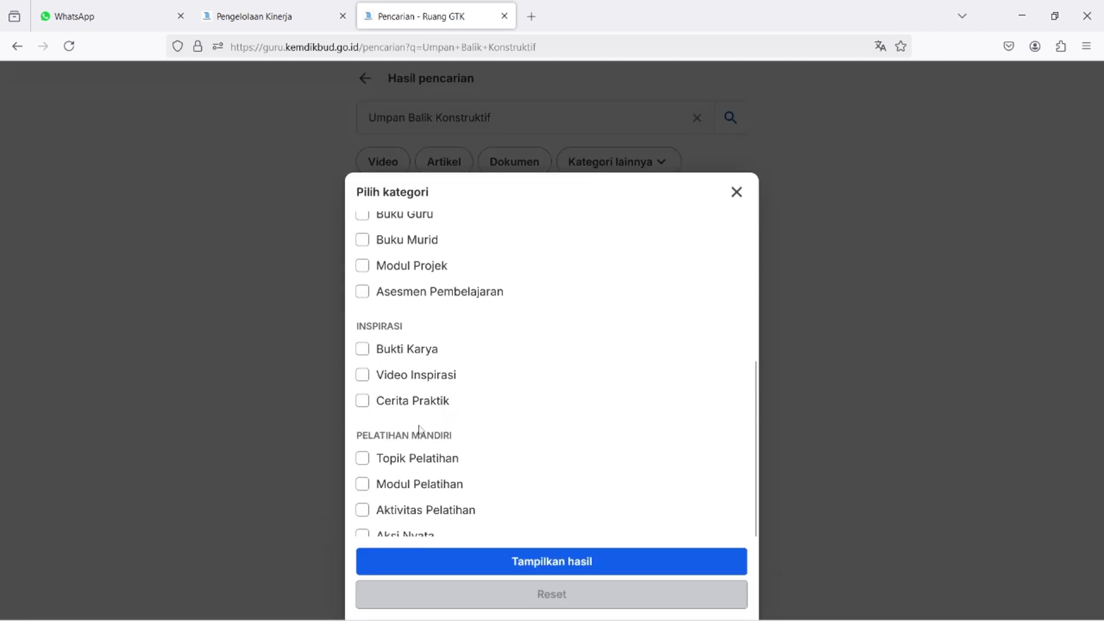
scroll(411, 460, down, 2)
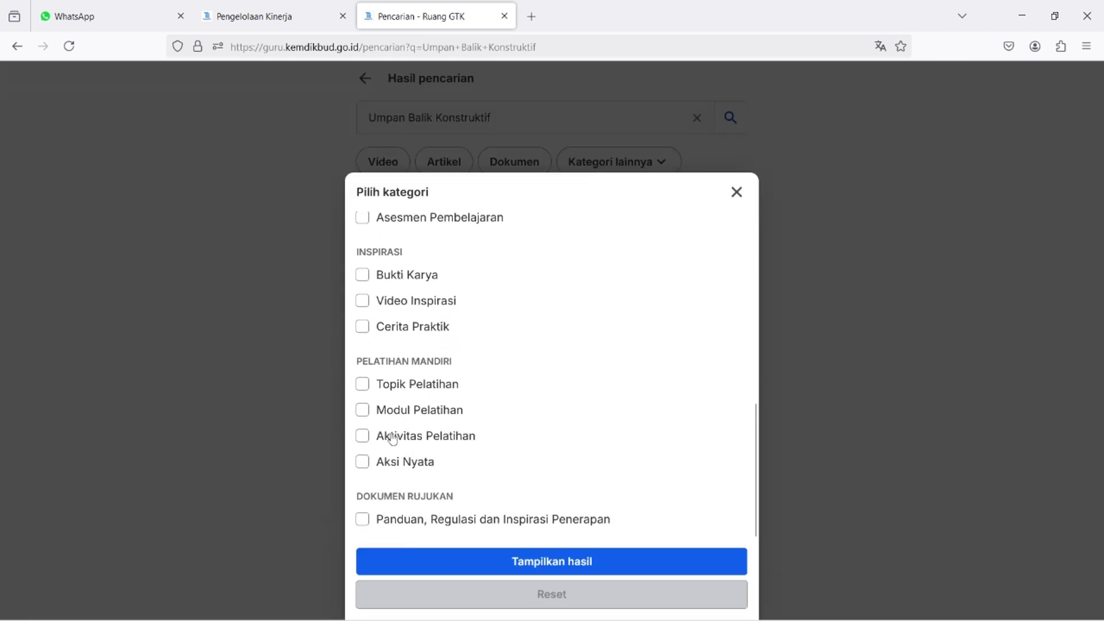
click(362, 385)
click(363, 409)
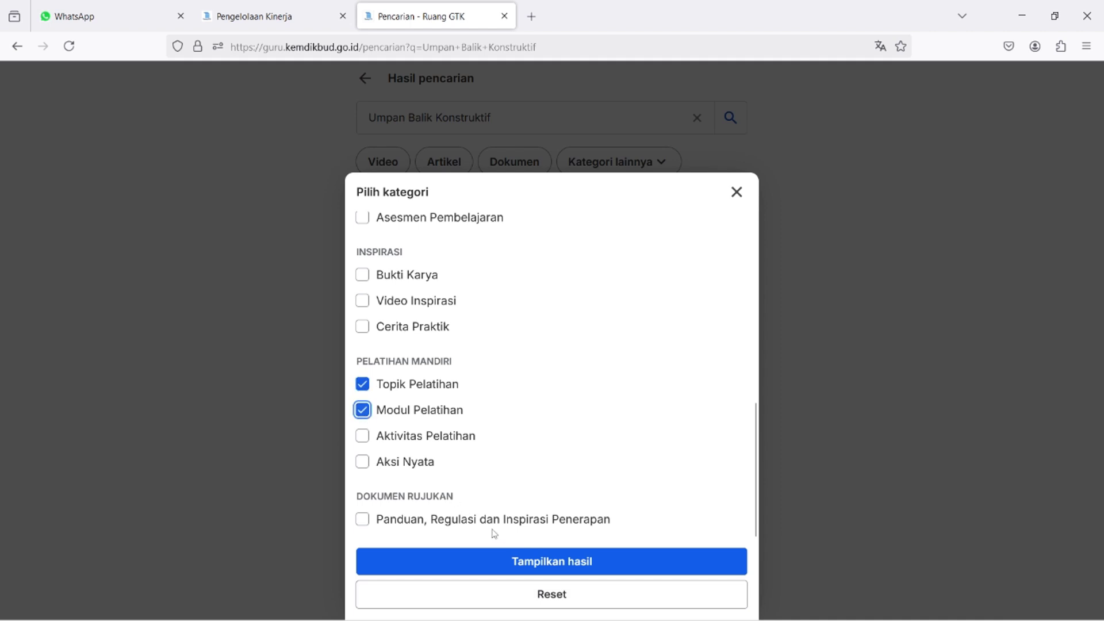
click(529, 562)
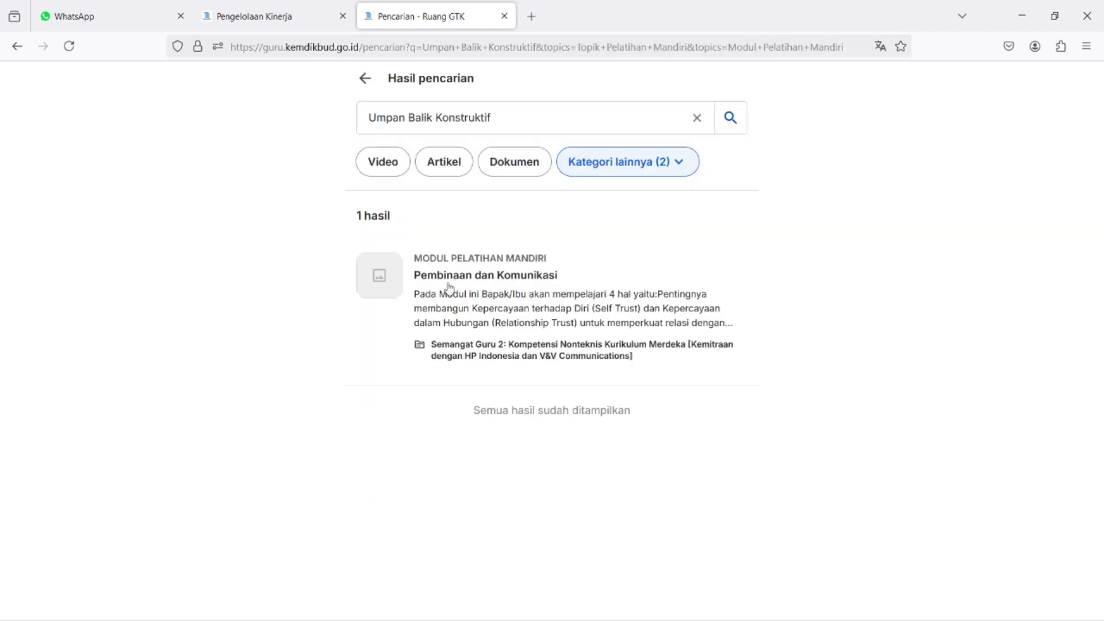
Open the "Pembinaan dan Komunikasi" module, look through its list of materials, and go back to the search results.
click(487, 286)
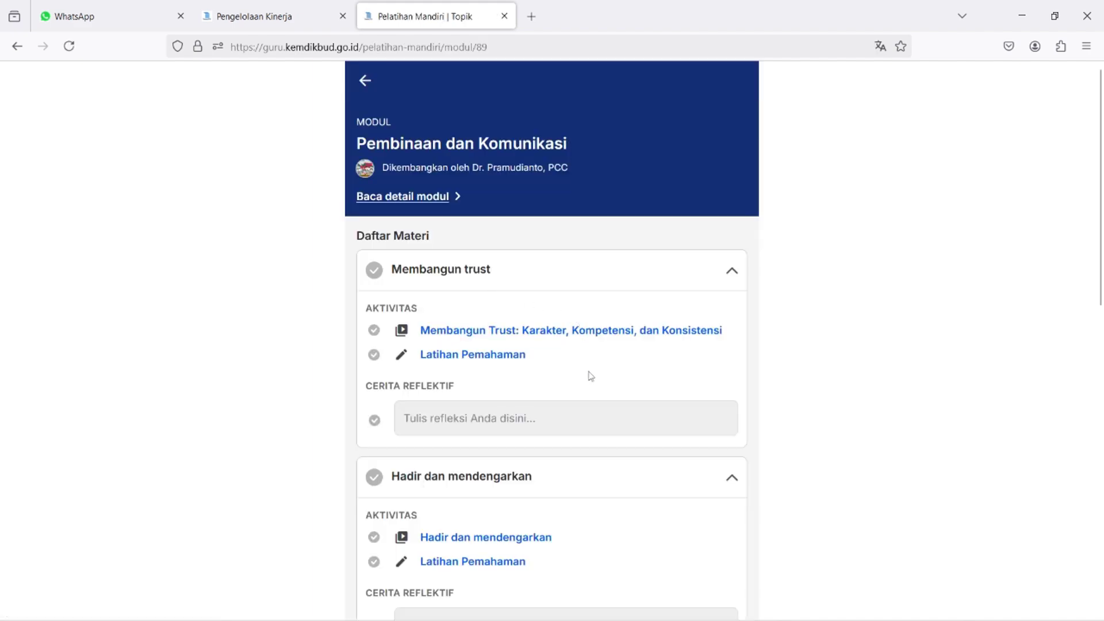
click(304, 13)
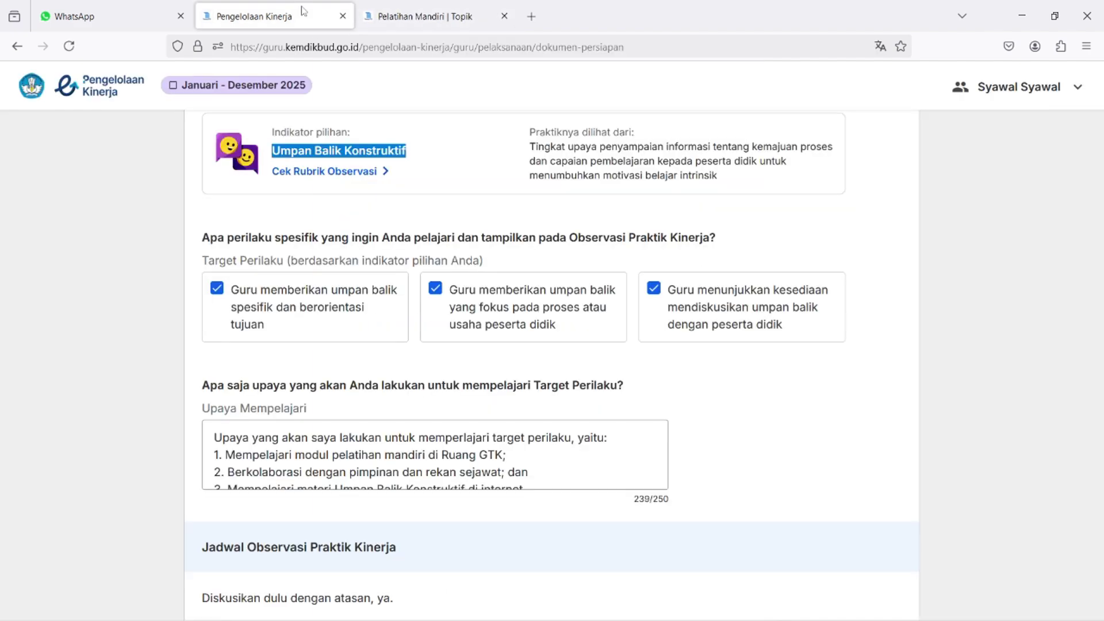
click(350, 132)
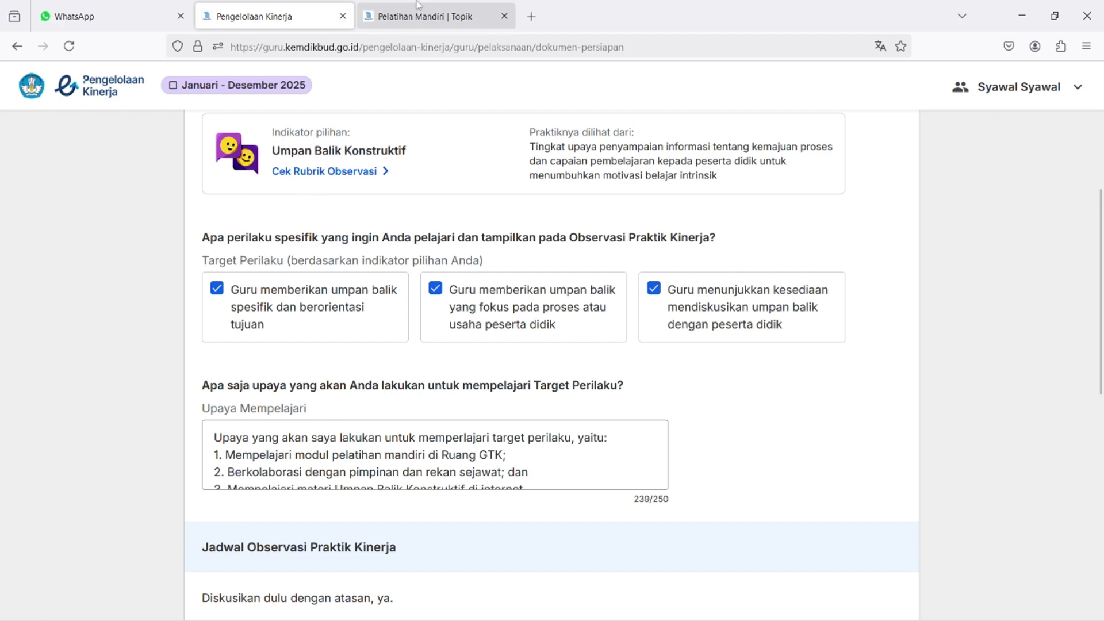
click(429, 17)
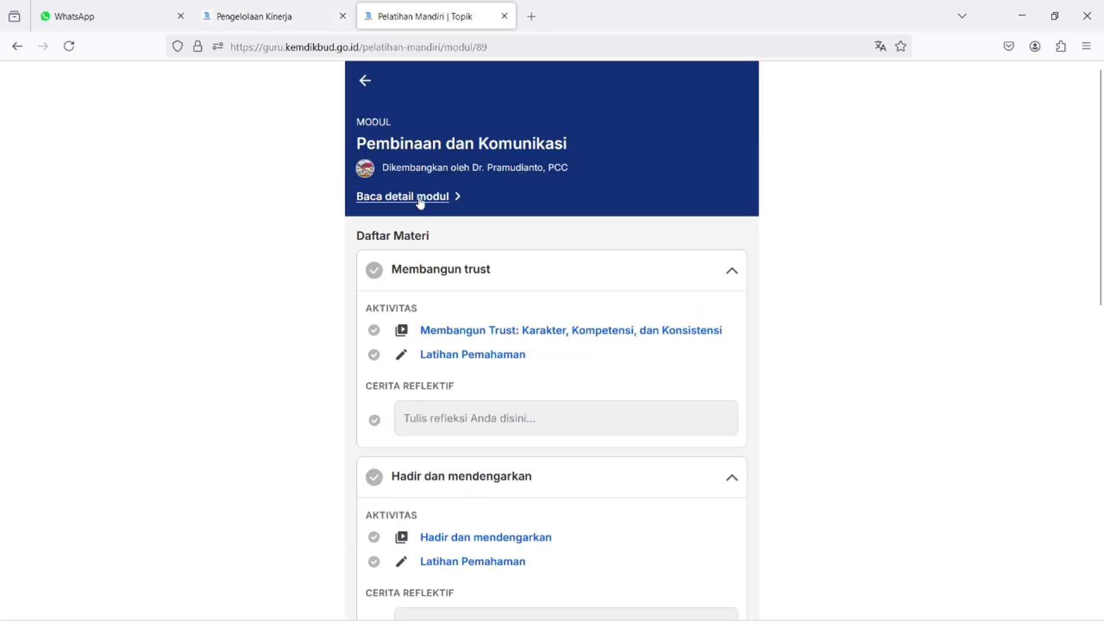
scroll(486, 418, down, 10)
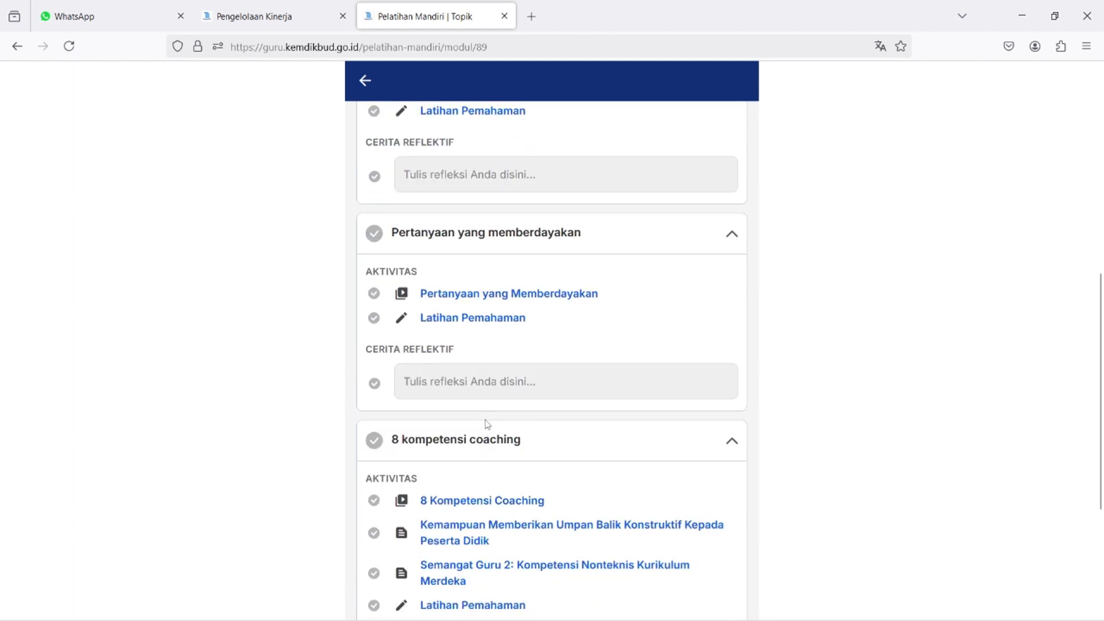
scroll(486, 424, up, 6)
scroll(486, 424, up, 4)
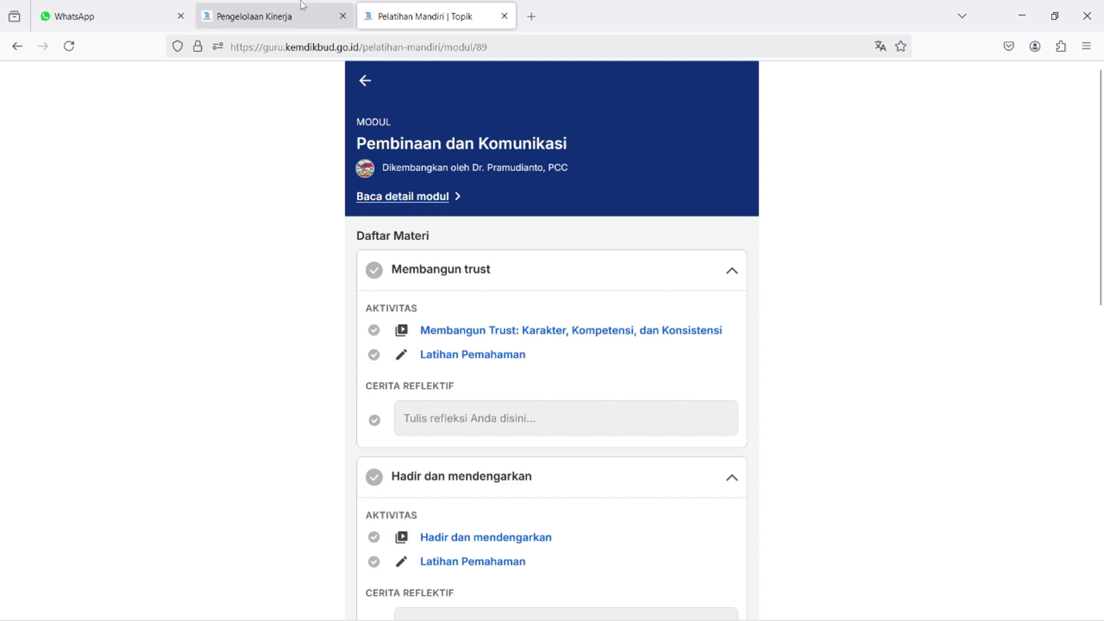
click(367, 84)
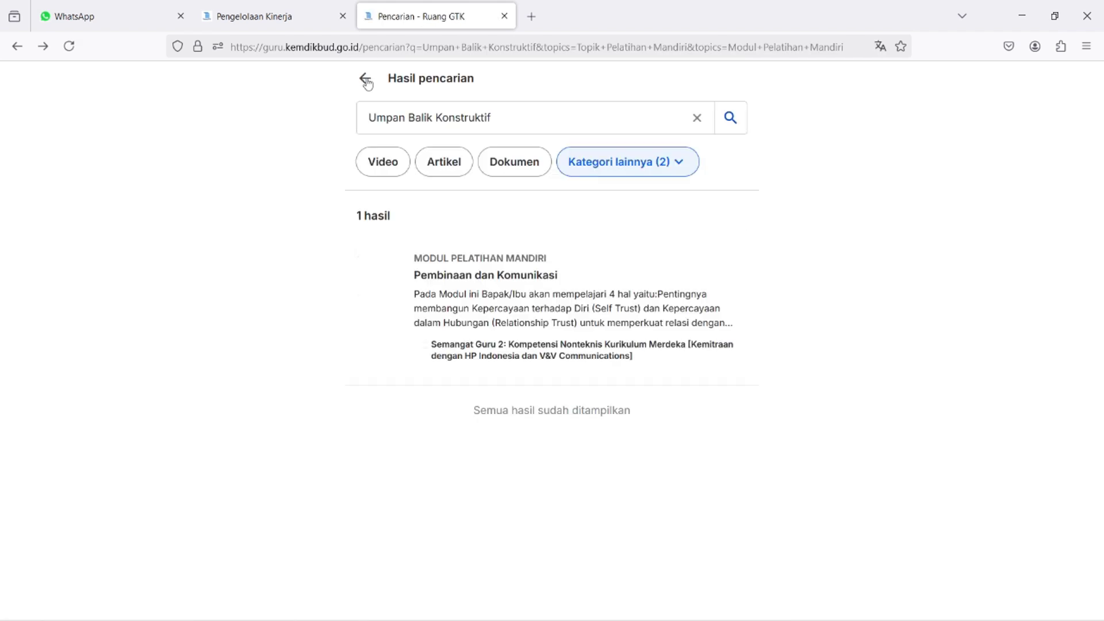
Return to the preparation form and review the Upaya Mempelajari answer against the selected target behaviours without editing it.
click(290, 7)
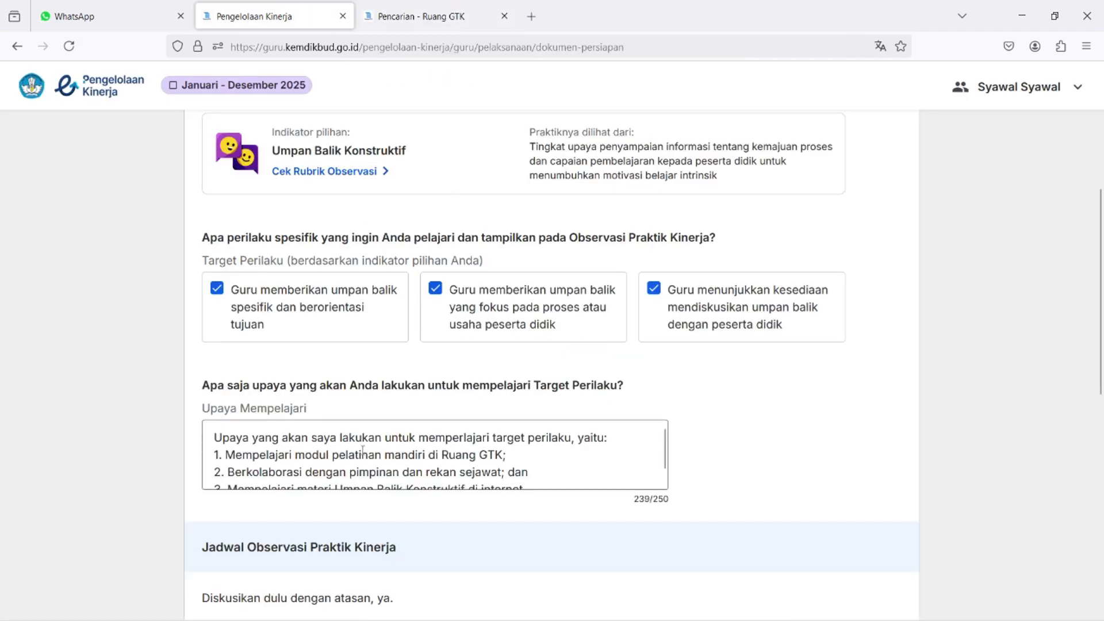
scroll(329, 466, down, 1)
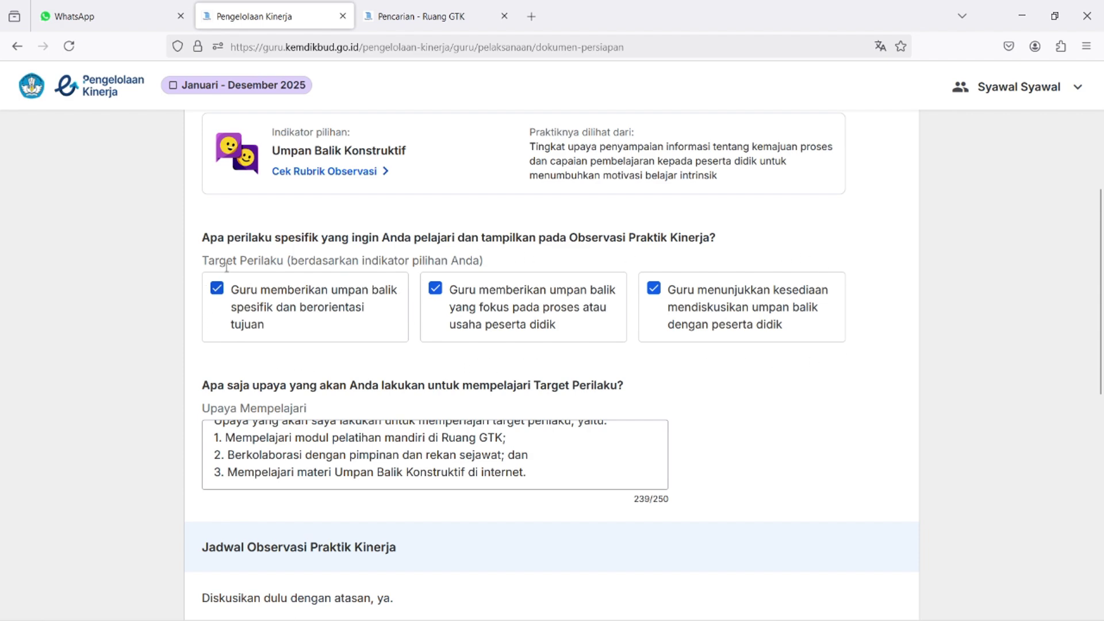
scroll(569, 268, up, 1)
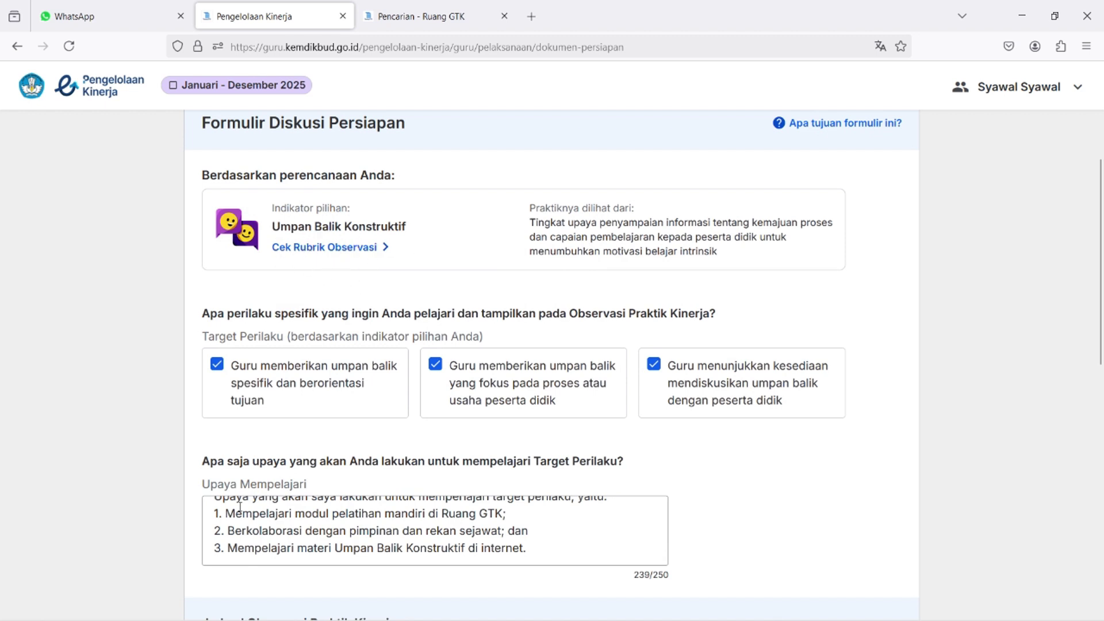
scroll(480, 521, down, 2)
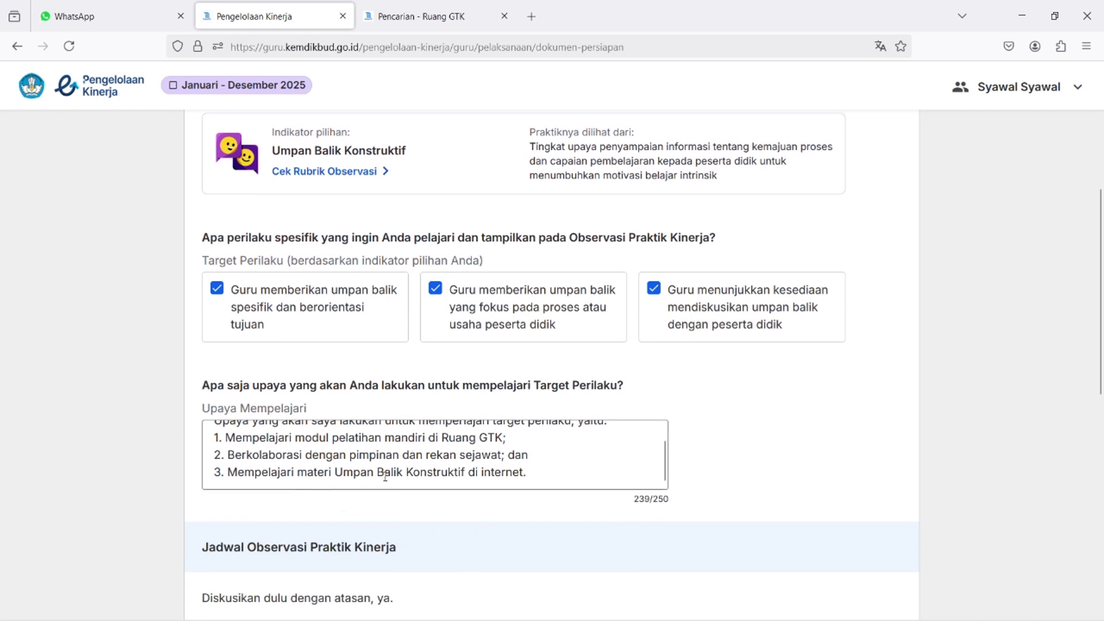
click(541, 473)
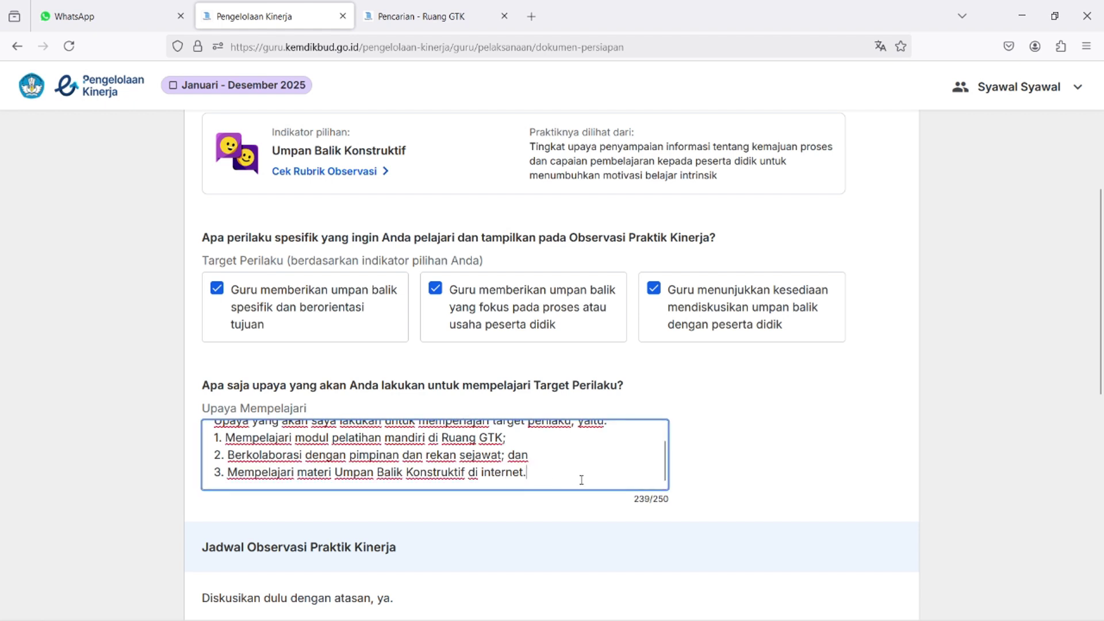
scroll(588, 478, up, 1)
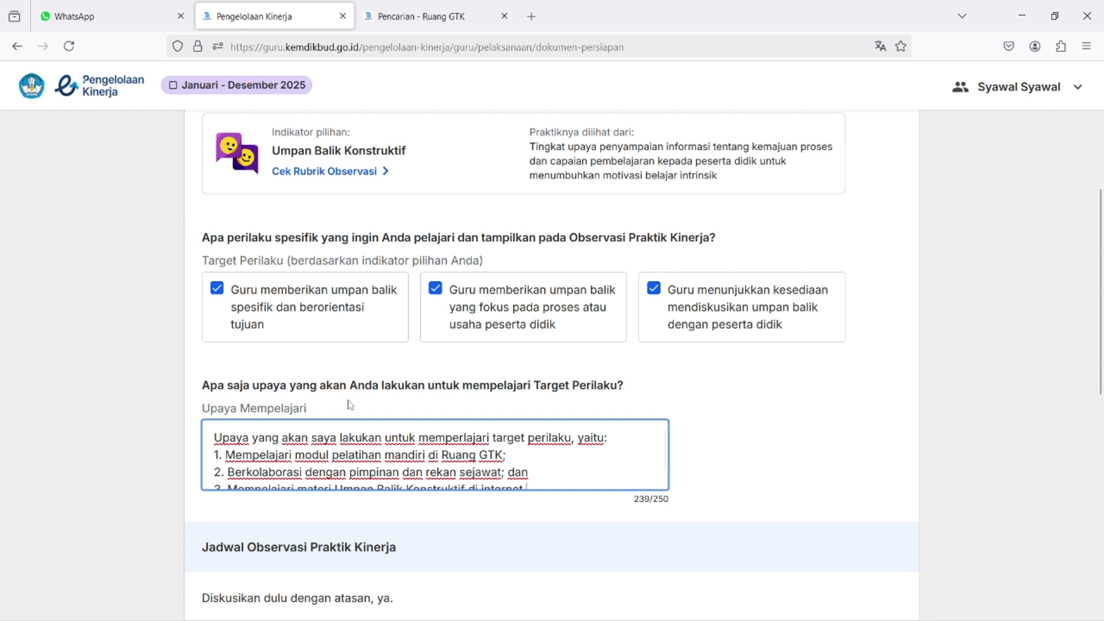
scroll(351, 433, down, 1)
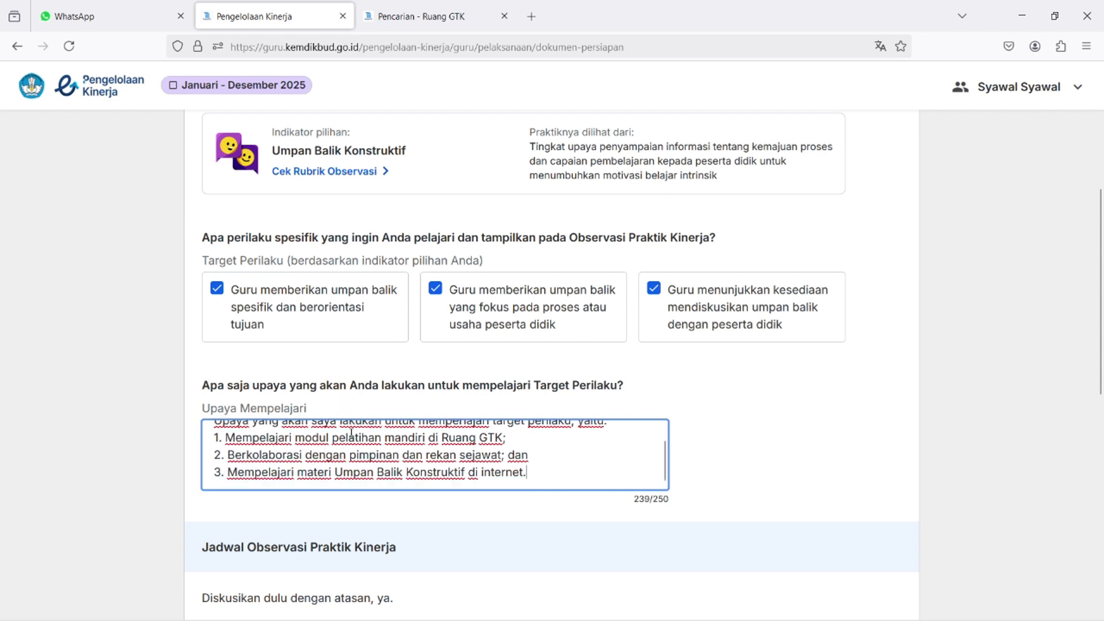
click(738, 481)
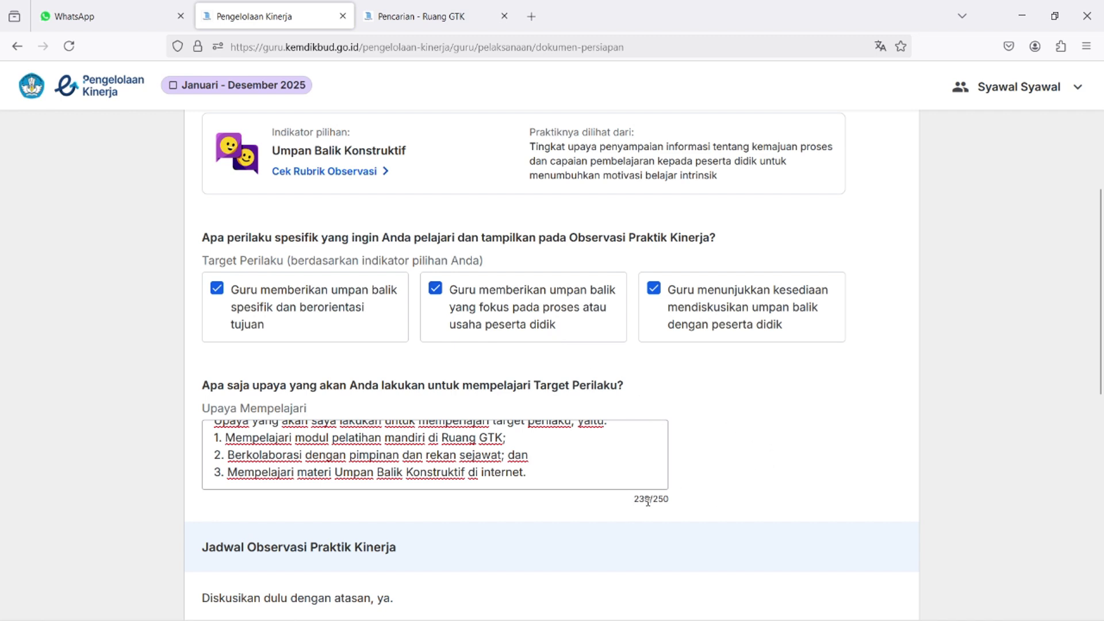
Review the character limit of the Upaya Mempelajari answer and the instruction under Jadwal Observasi Praktik Kinerja.
drag(654, 499, 670, 499)
click(669, 508)
scroll(710, 448, down, 5)
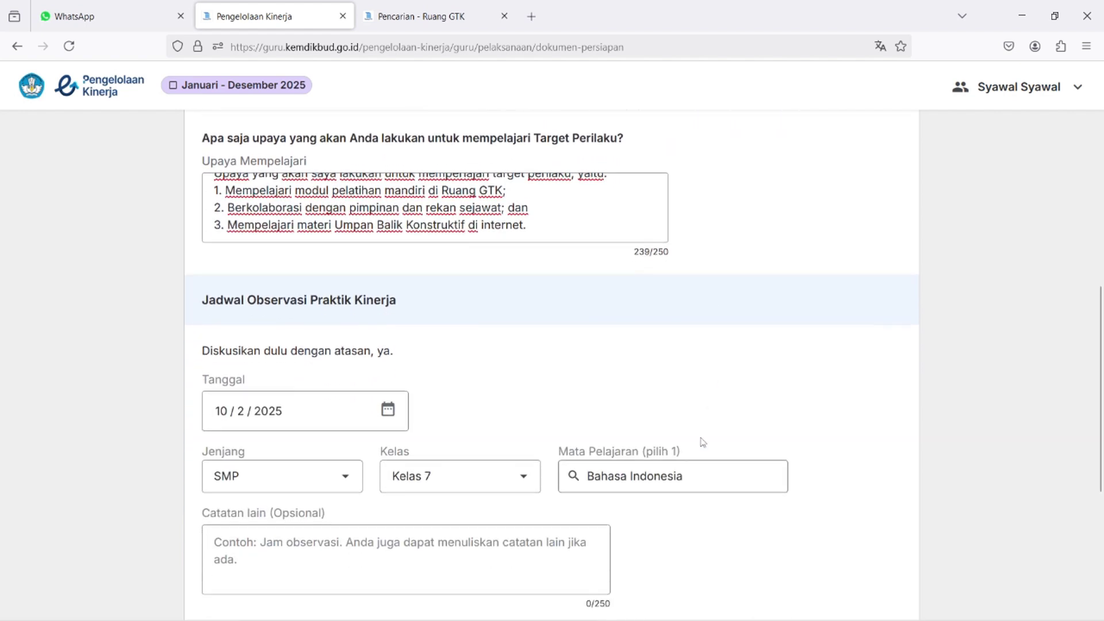
scroll(703, 442, down, 1)
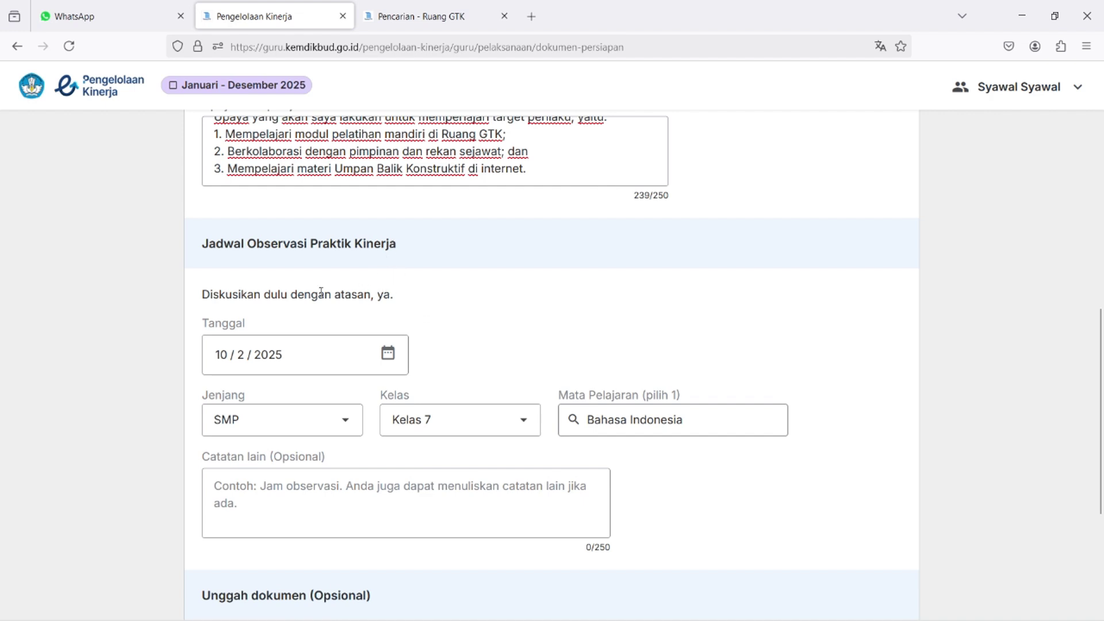
drag(199, 298, 397, 308)
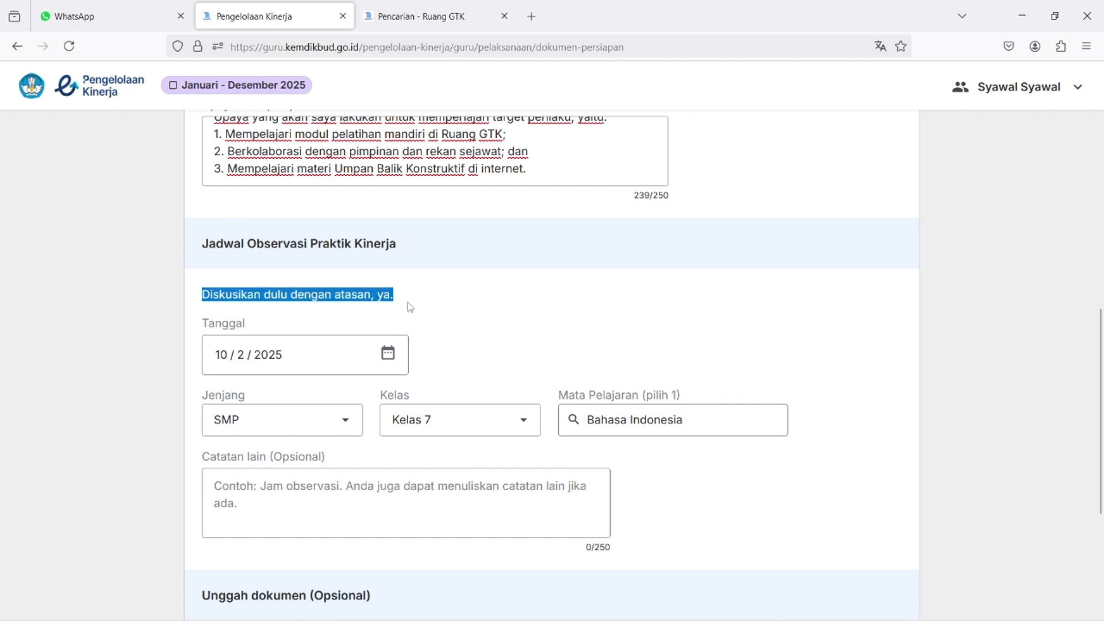
click(410, 307)
drag(199, 300, 400, 305)
click(453, 355)
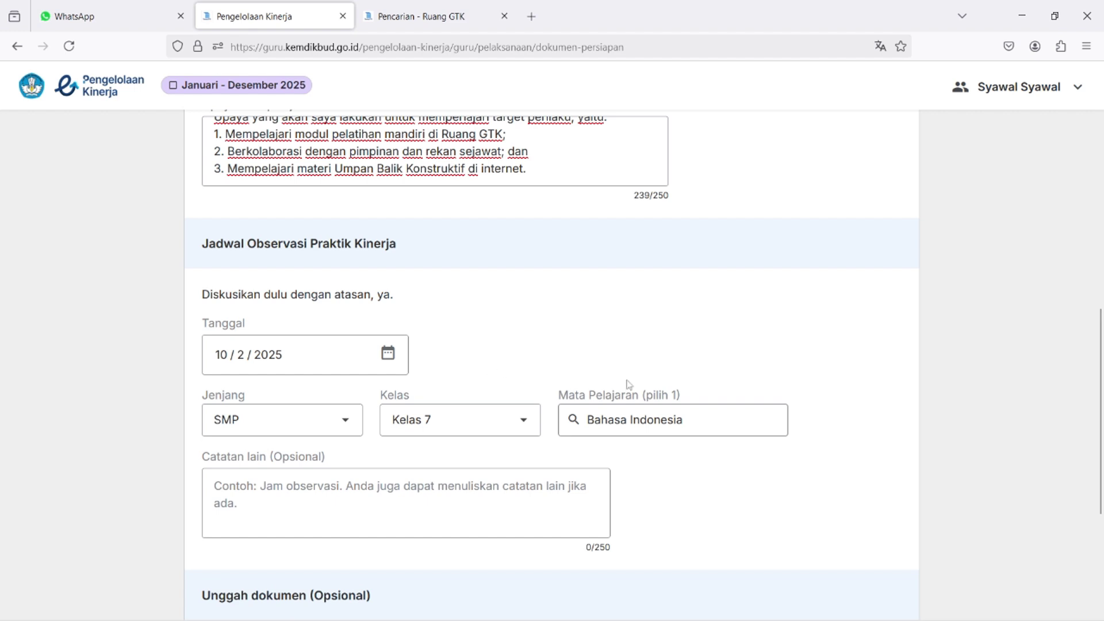
Check the planned observation date against the computer's February 2025 calendar and close the calendar.
mouse_move(983, 607)
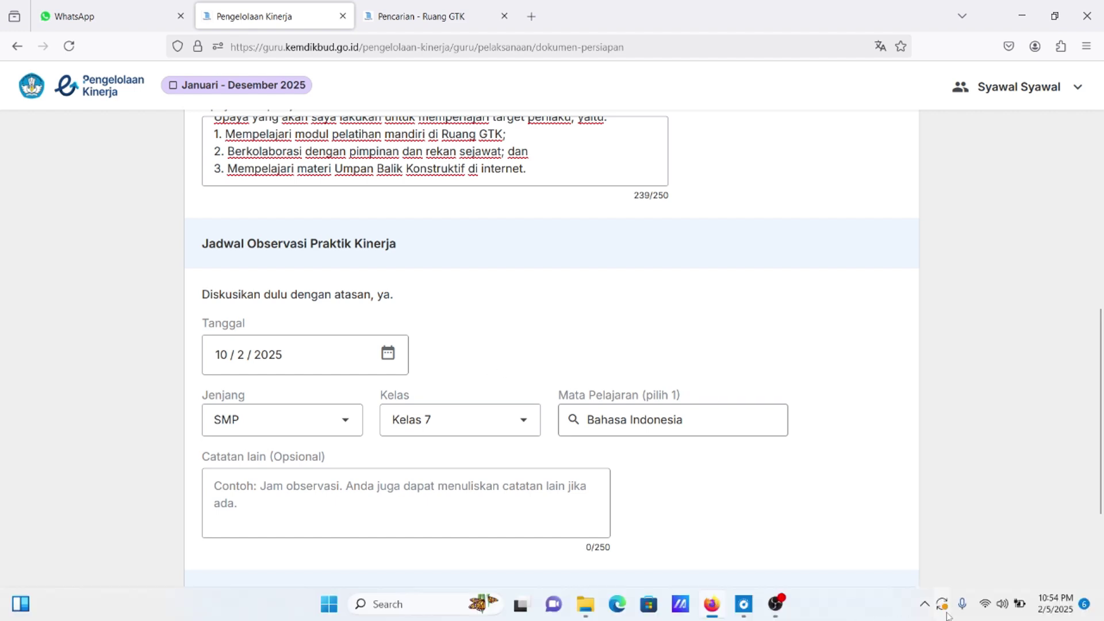
click(1056, 604)
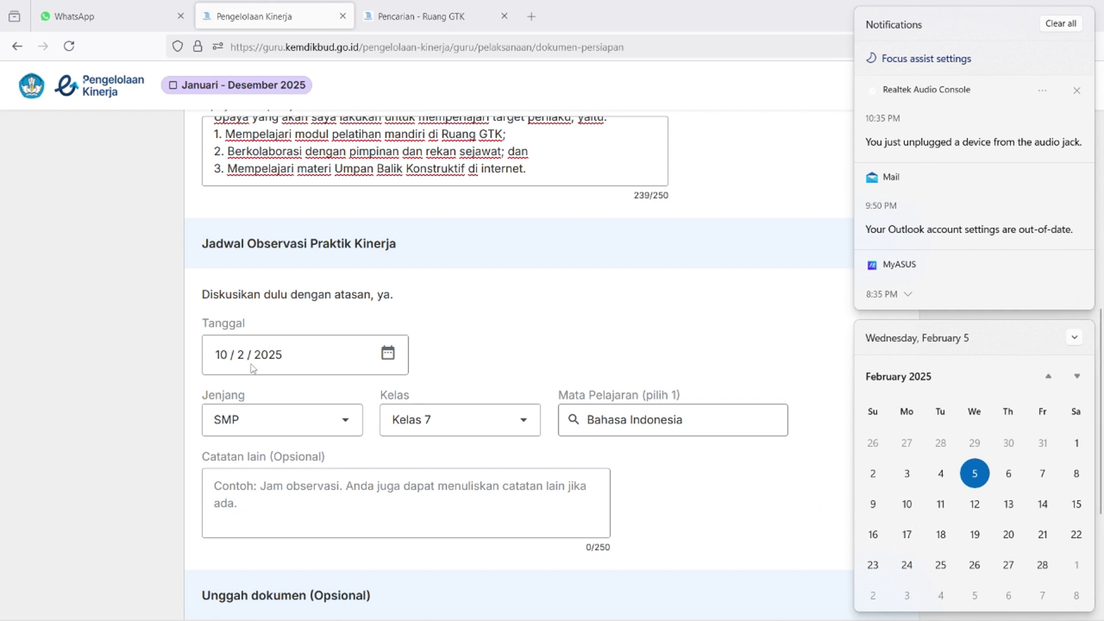
click(275, 378)
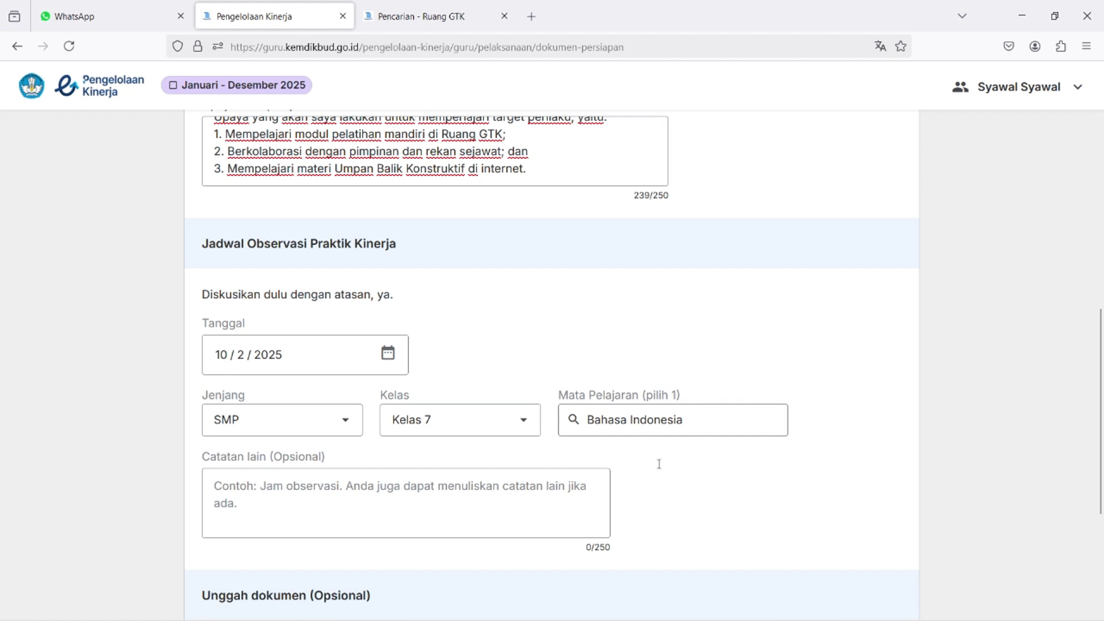
click(1065, 611)
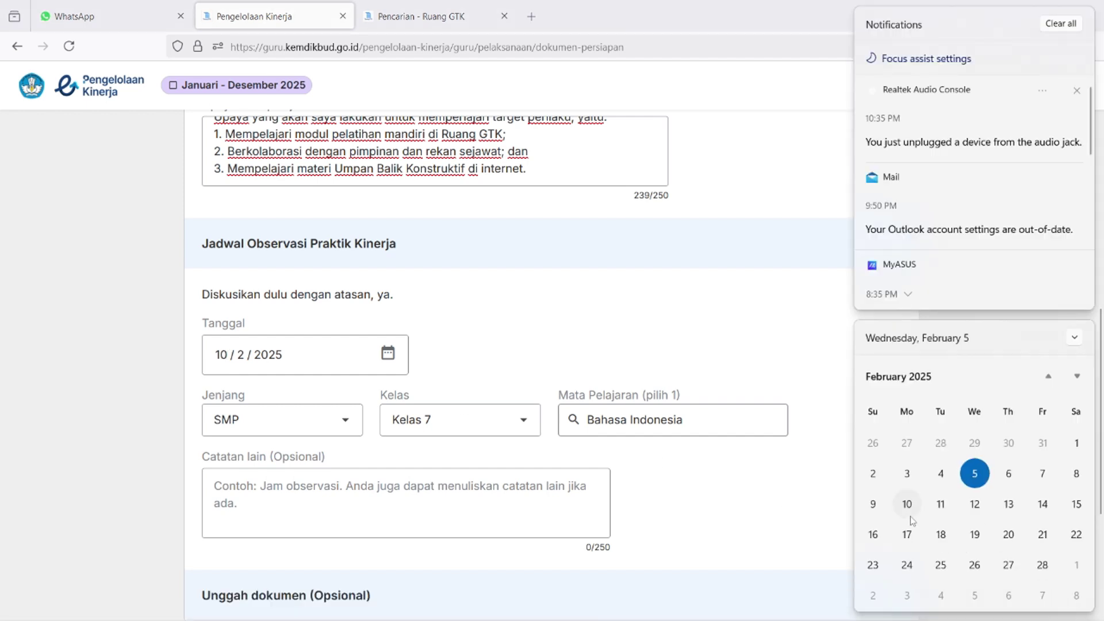
click(791, 500)
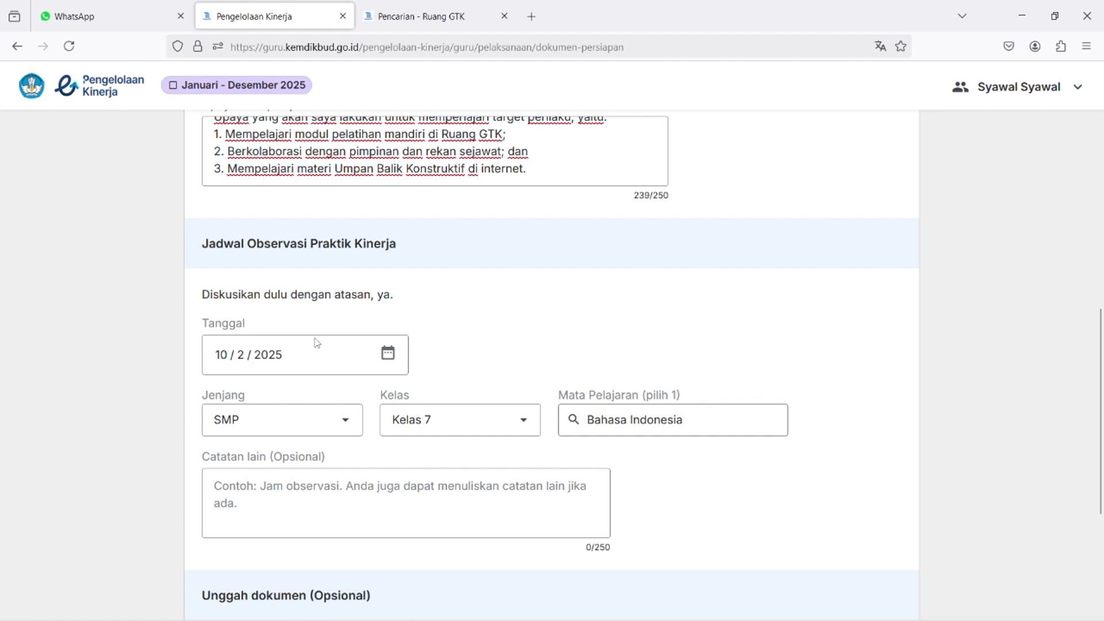
Look over the Jenjang and Mata Pelajaran choices of the observation schedule and select Kelas 7 as the class.
click(231, 425)
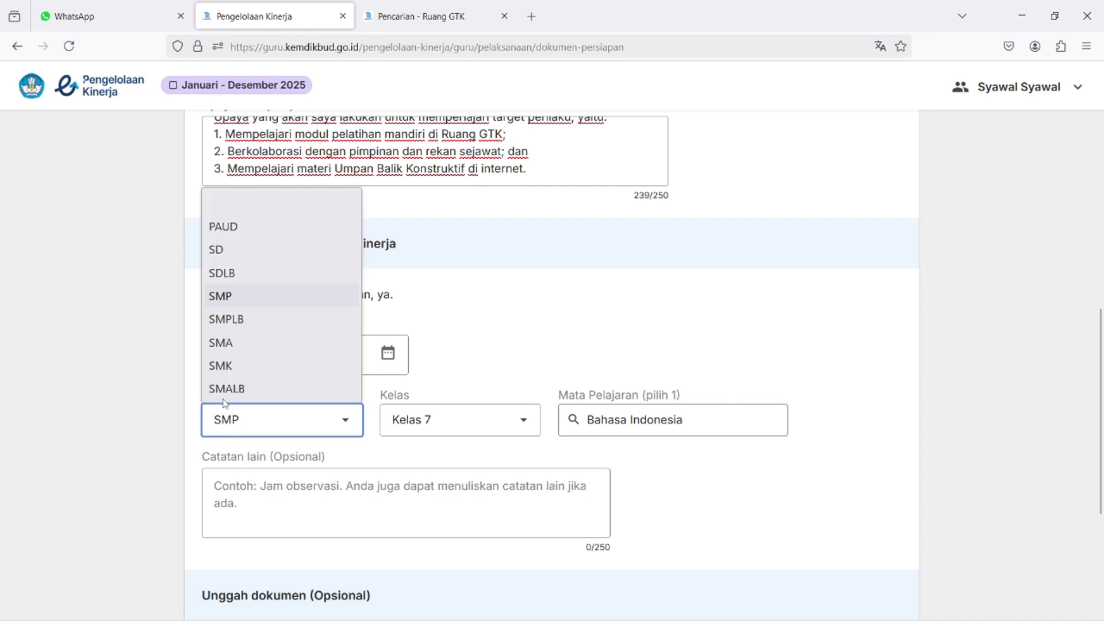
click(487, 416)
click(505, 424)
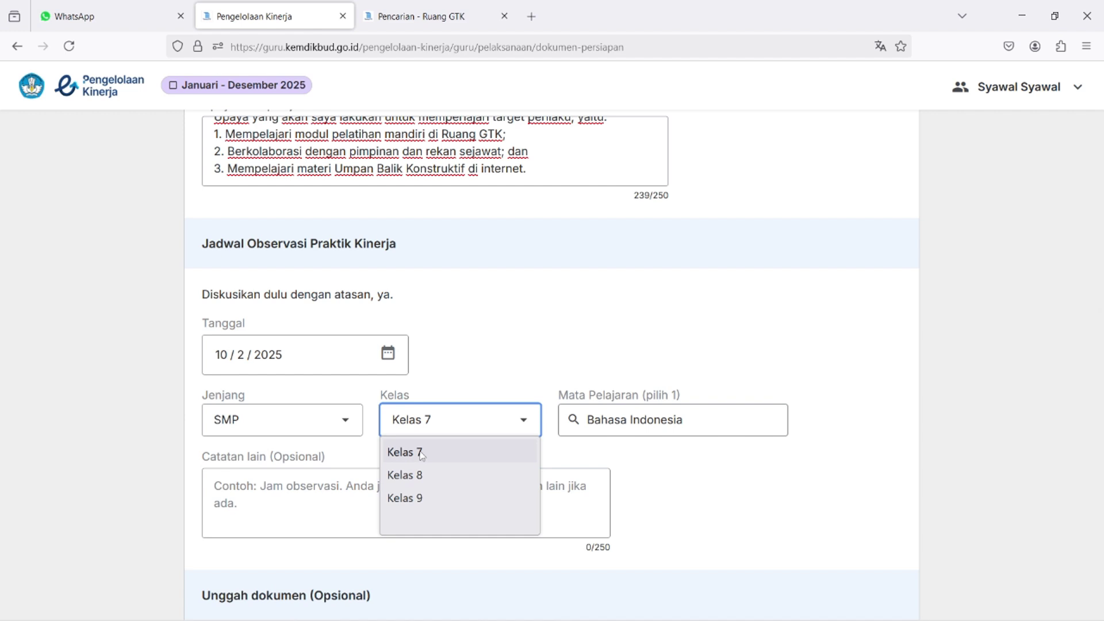
click(422, 454)
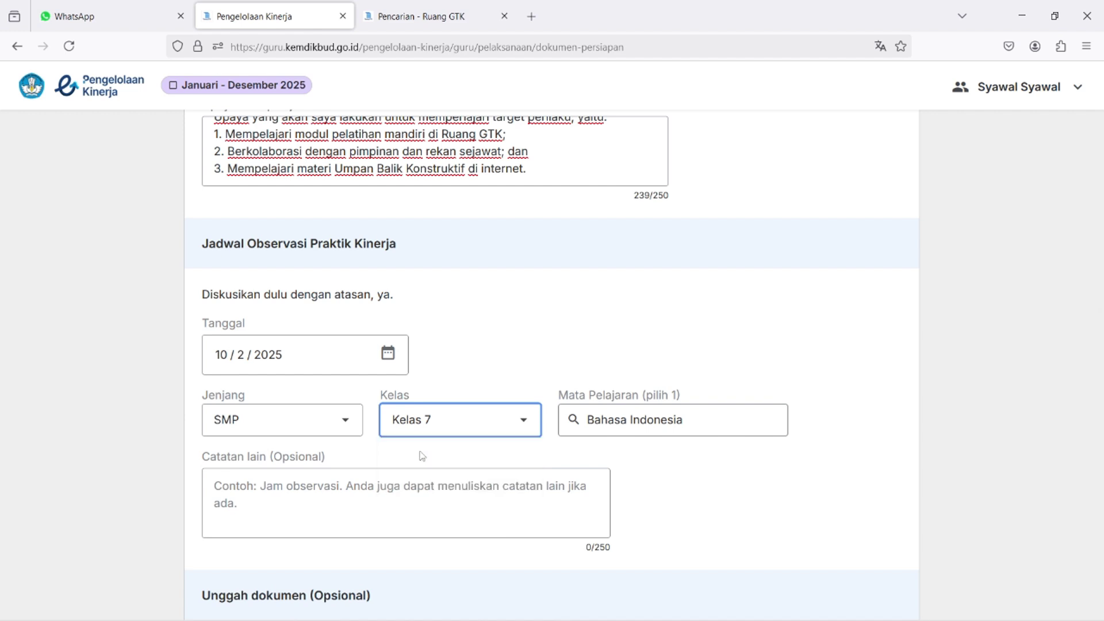
click(652, 414)
click(686, 482)
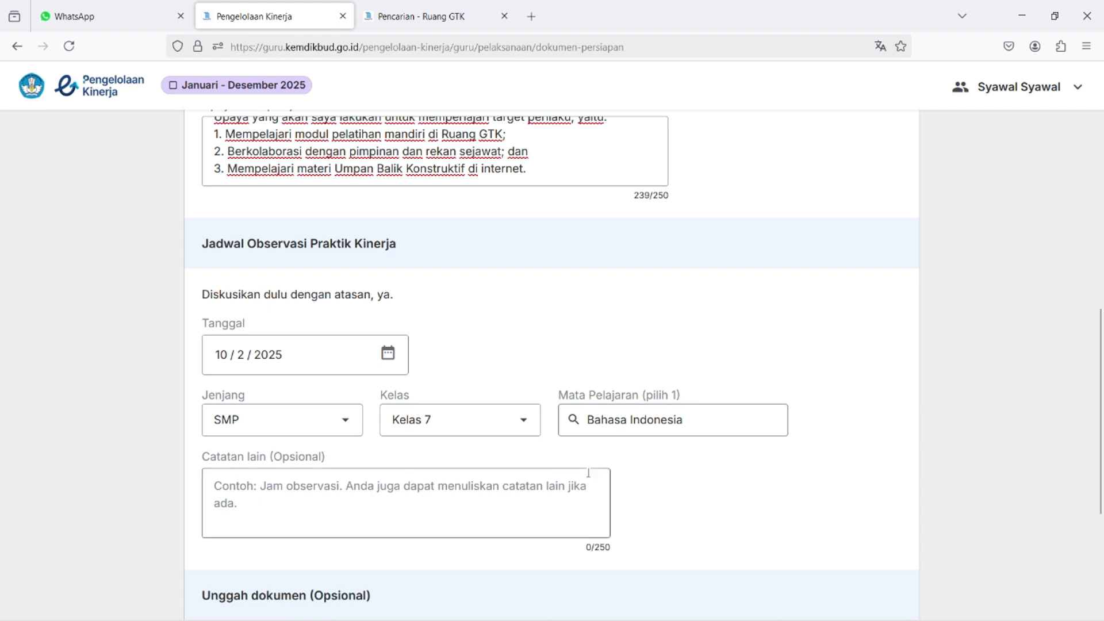
Enter "Observasi dilakukan pada jam pelajaran VII-VIII. Pukul 12.00-13.20" as the optional Catatan lain.
click(257, 493)
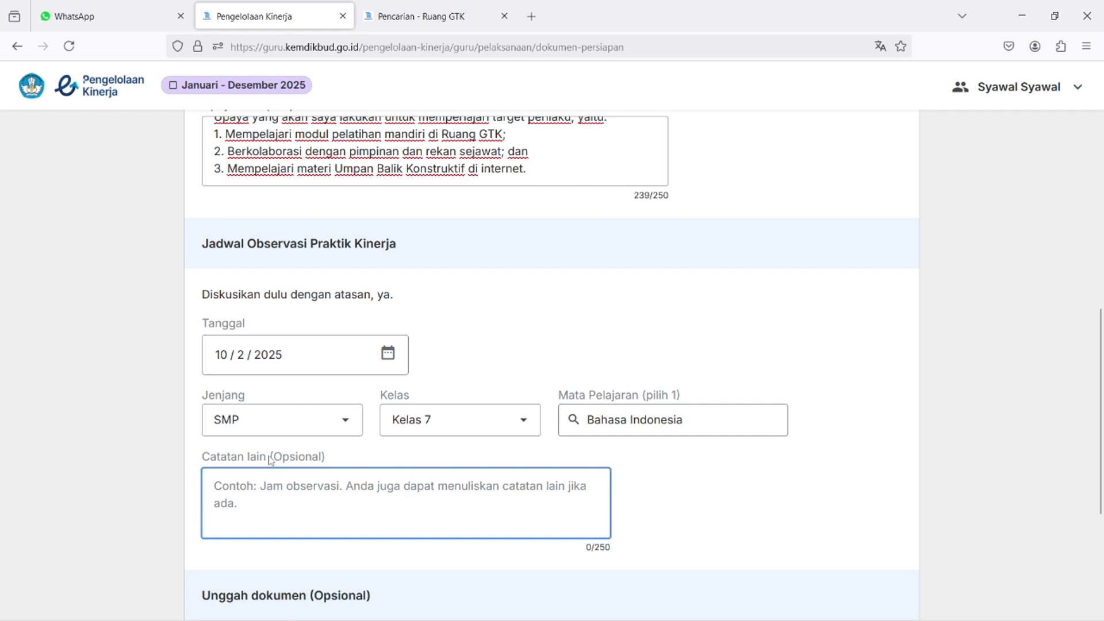
drag(269, 457, 332, 461)
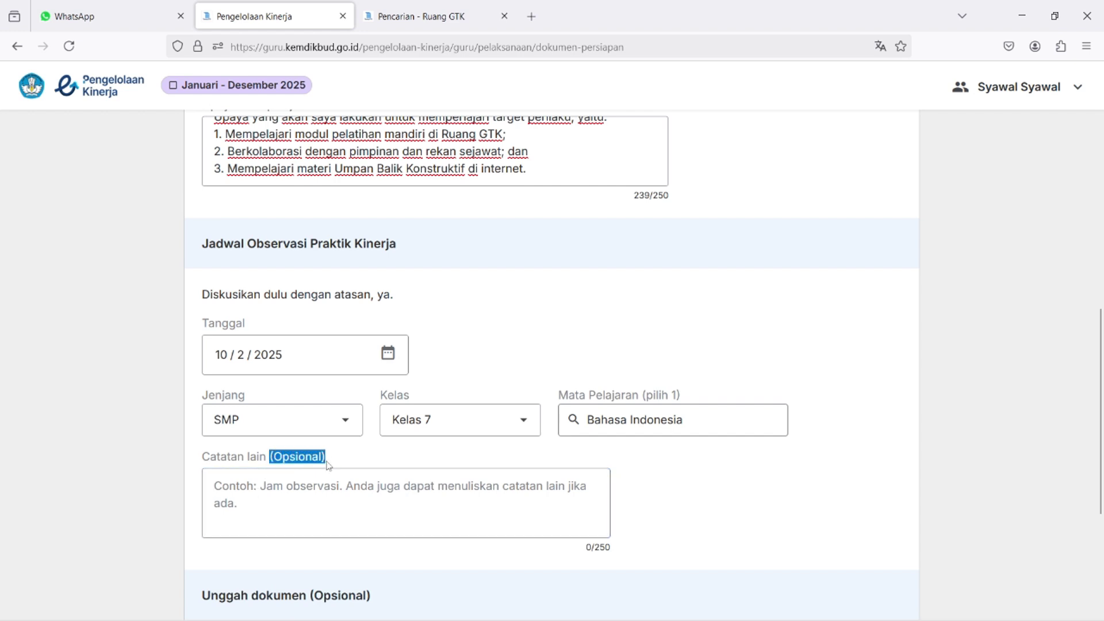
click(246, 502)
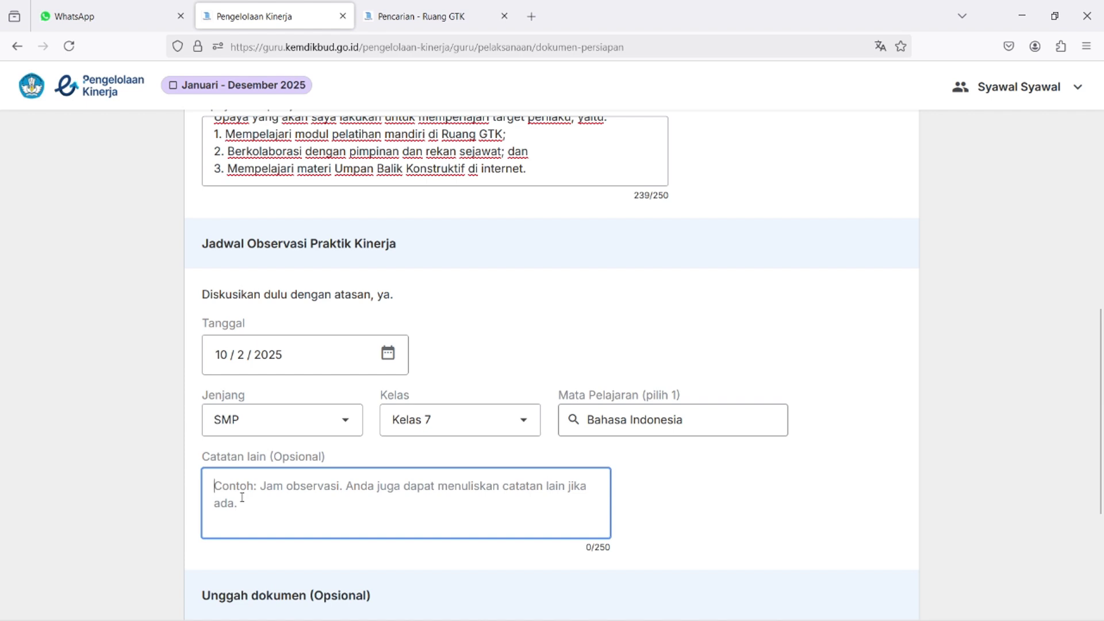
text(Obse)
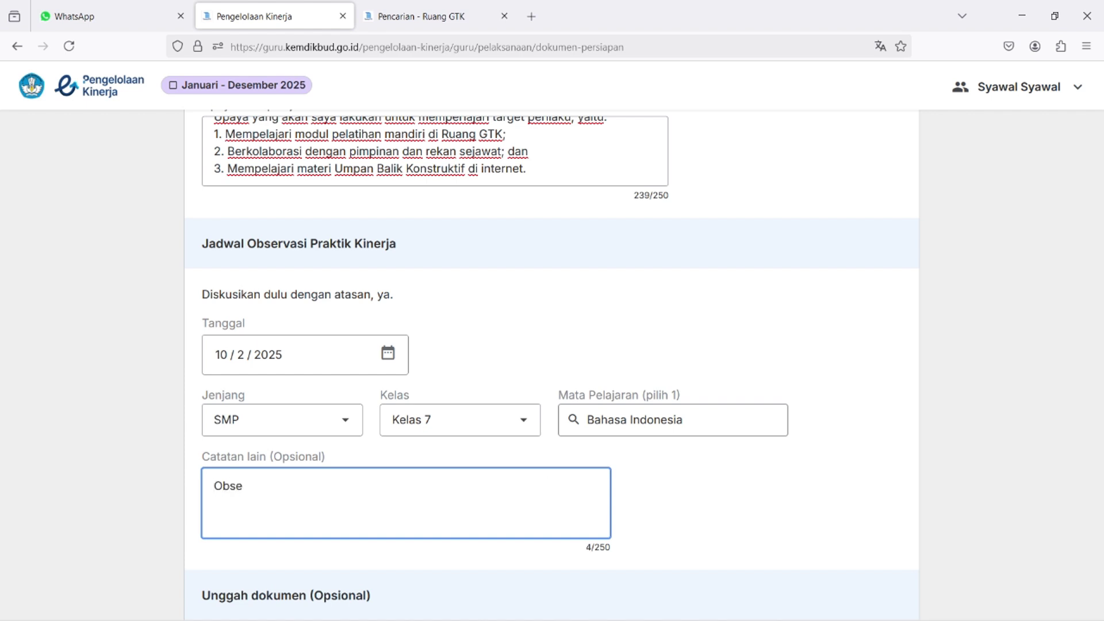
text(rvasi dilakuka)
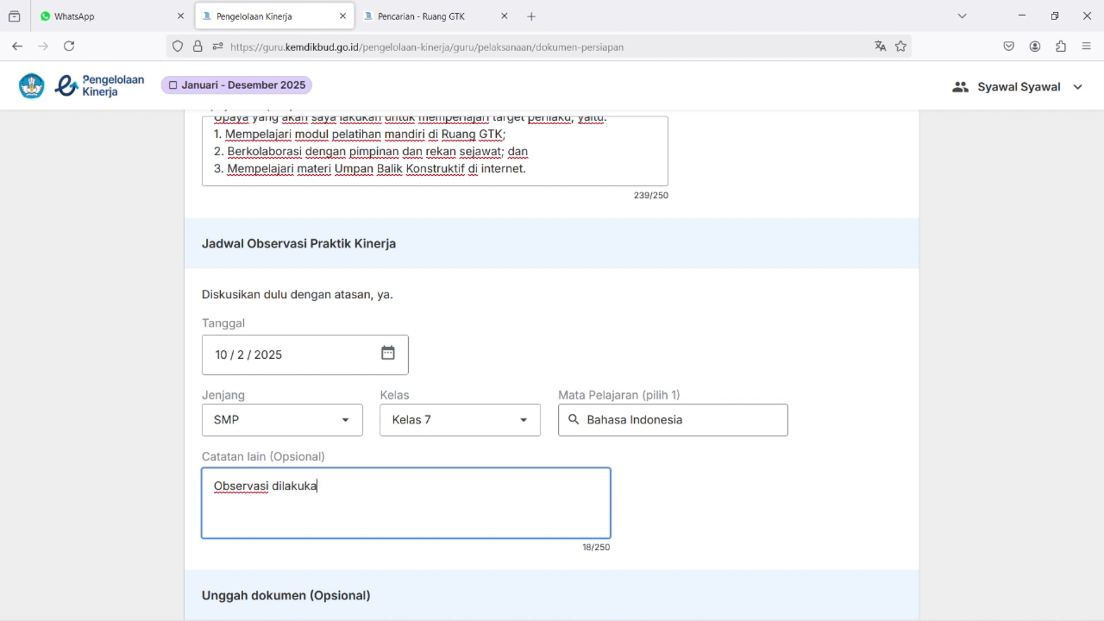
text(n pada jam pelajaran )
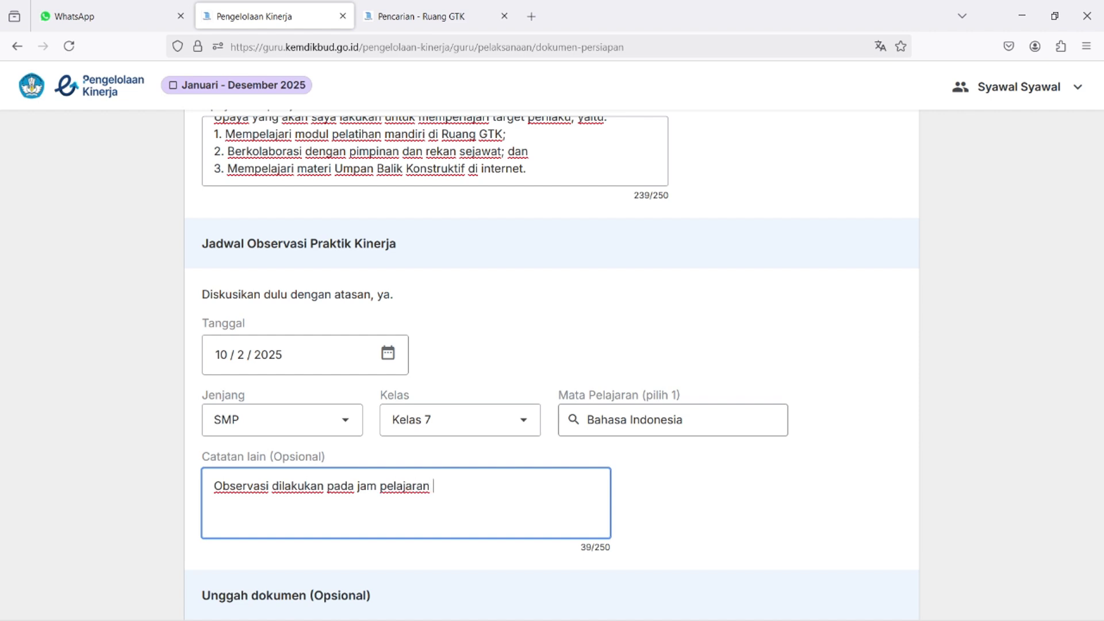
text(VII-VIII. Pukul 12)
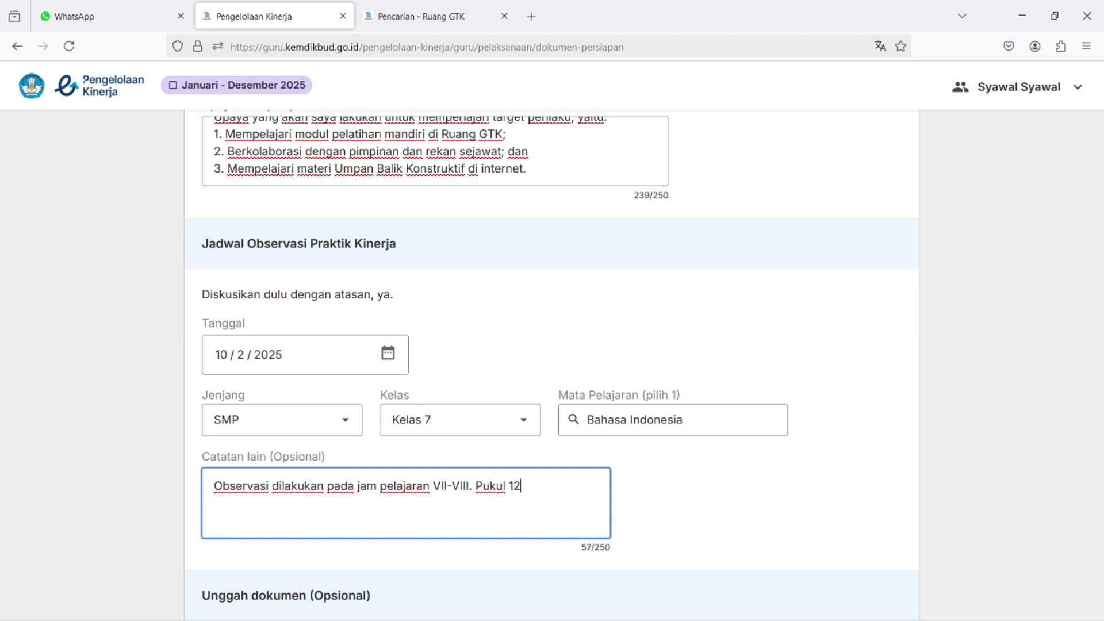
text(.00-13.20)
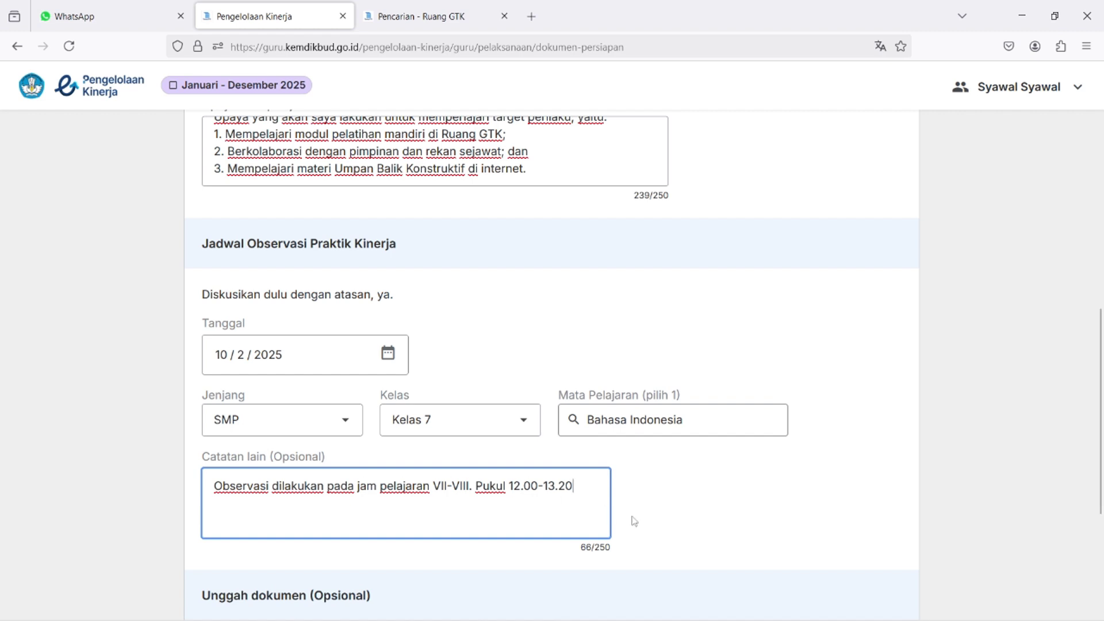
click(670, 517)
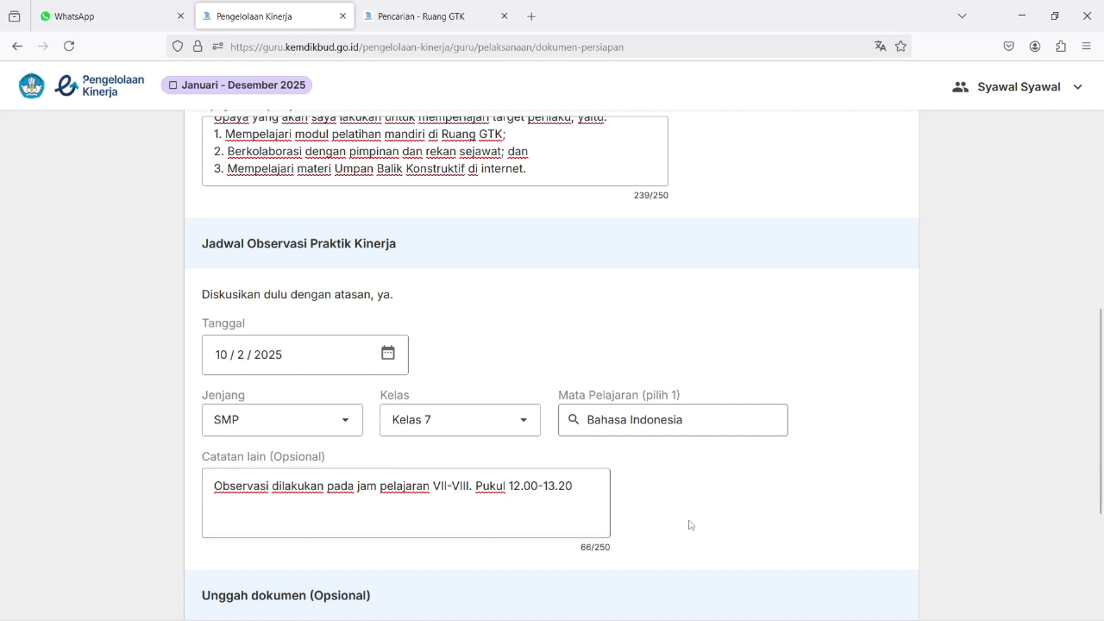
Examine the character limit of Catatan lain and the optional Unggah dokumen section with its file requirements.
scroll(690, 522, down, 2)
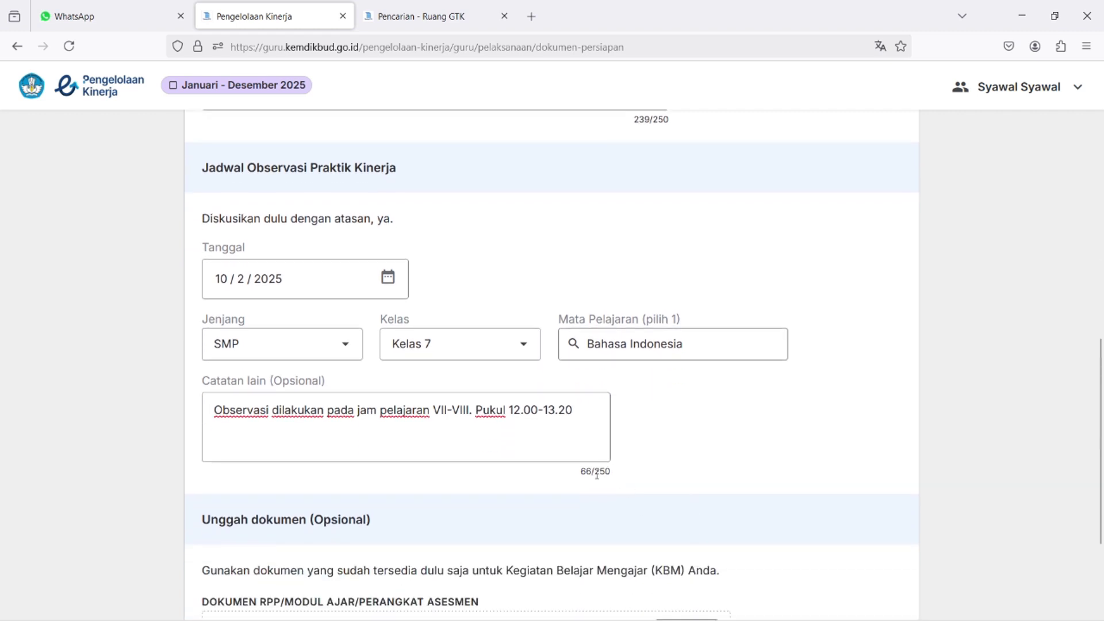
drag(594, 472, 622, 472)
click(627, 482)
drag(594, 472, 582, 475)
click(664, 470)
scroll(674, 459, down, 3)
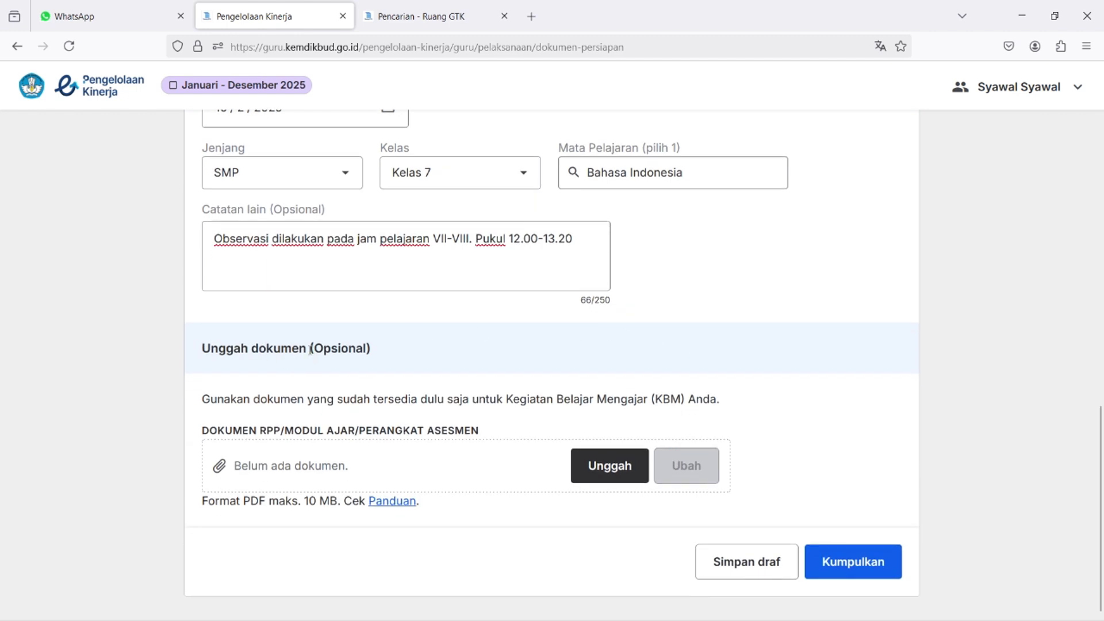
drag(311, 349, 377, 353)
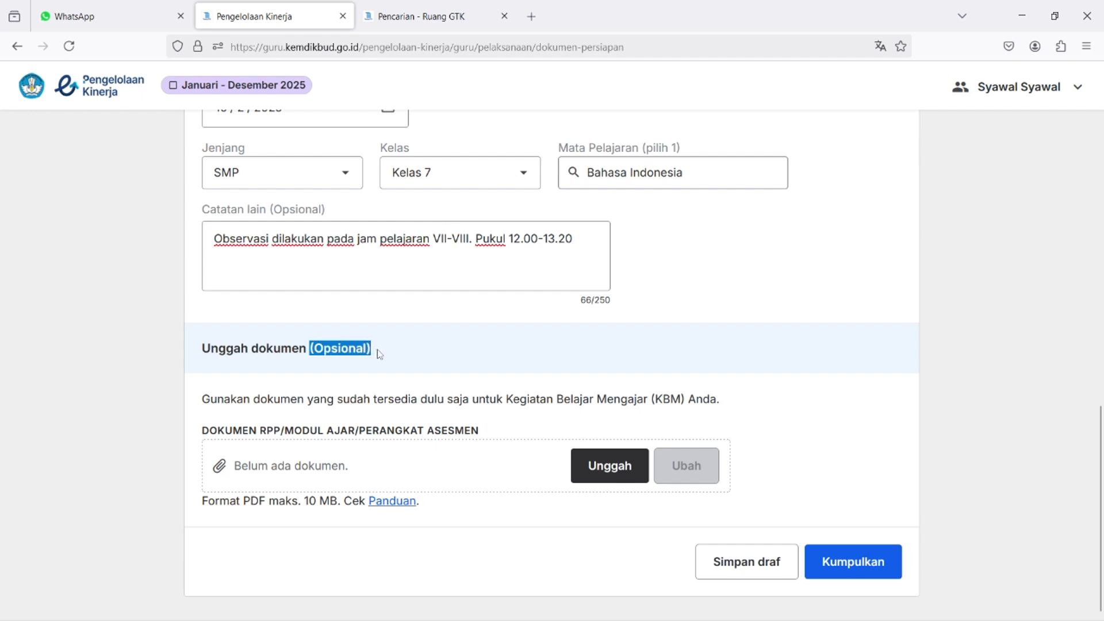
click(379, 353)
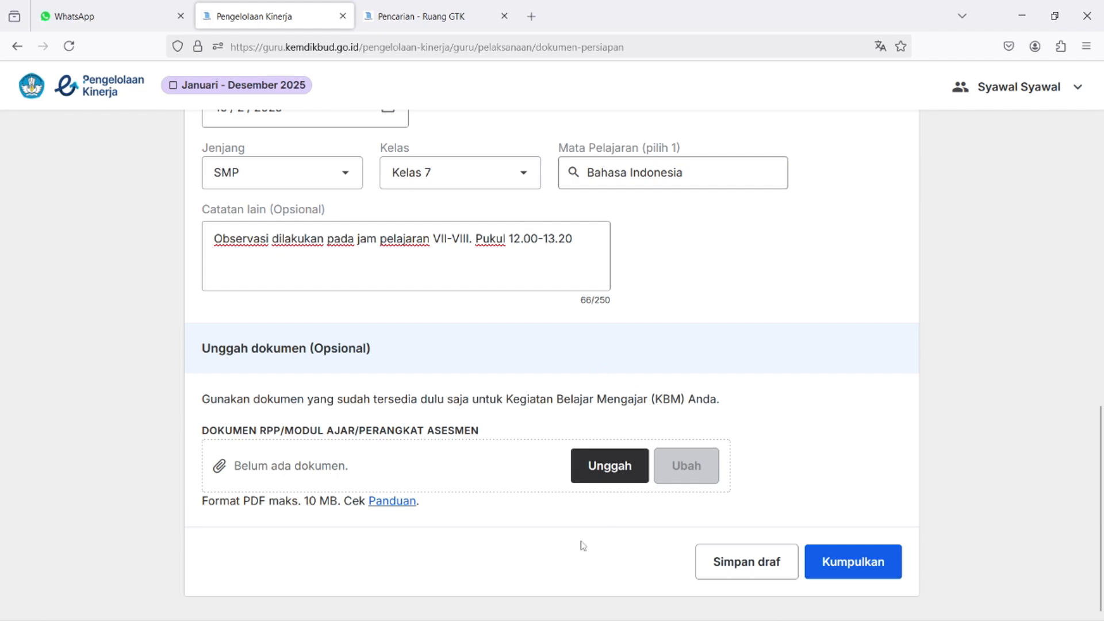
Review the whole Dokumen Persiapan form from the preparation steps through the schedule to the upload section.
scroll(581, 543, up, 6)
scroll(580, 540, up, 5)
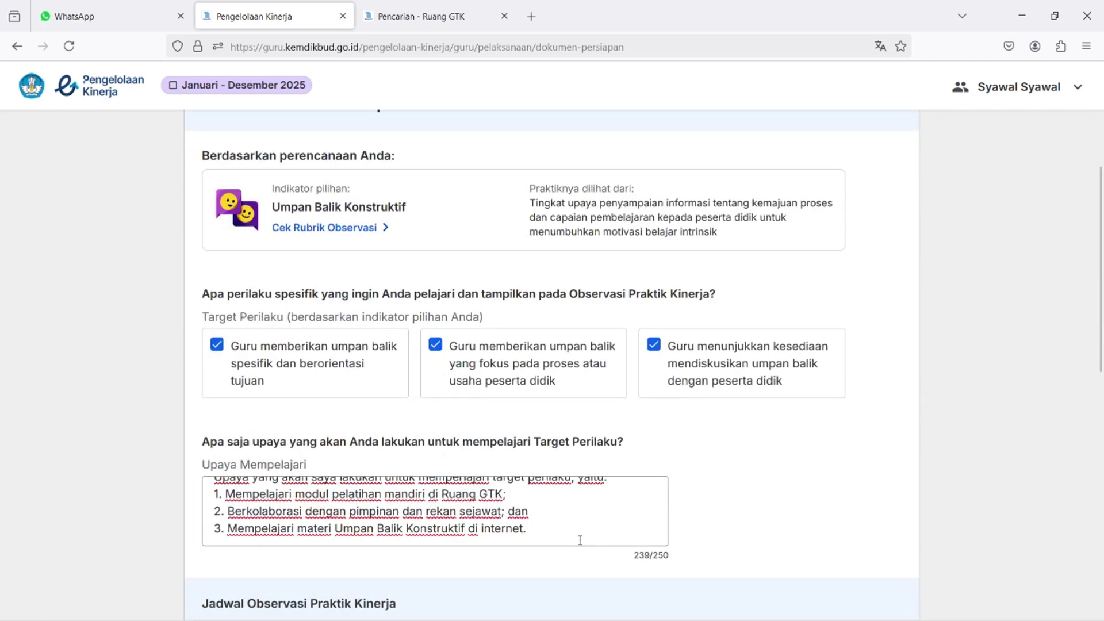
scroll(253, 277, up, 4)
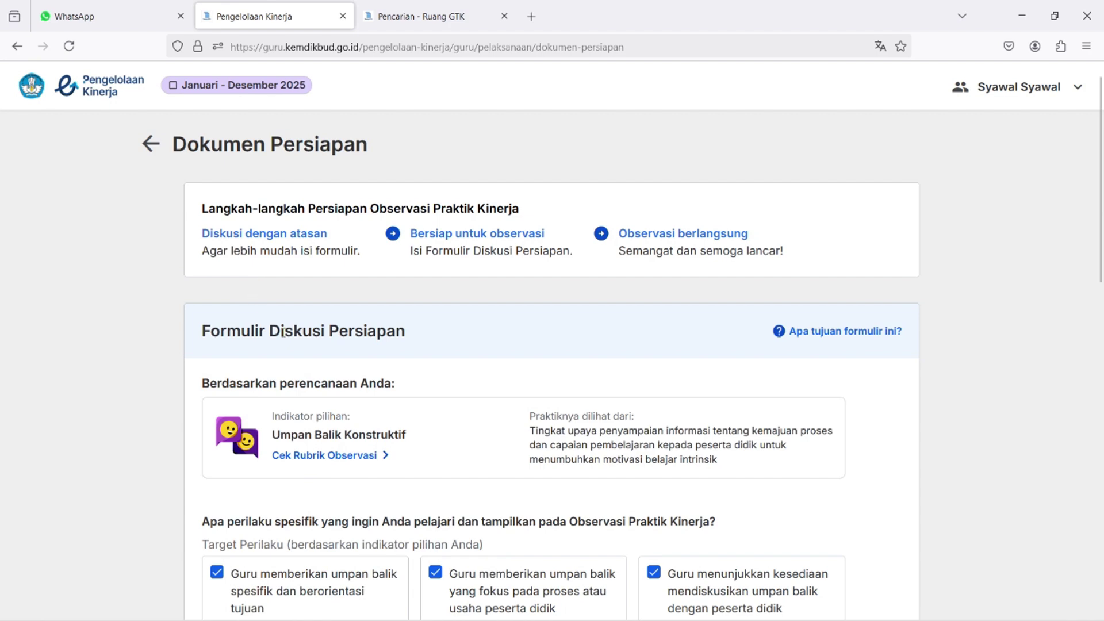
scroll(613, 375, down, 10)
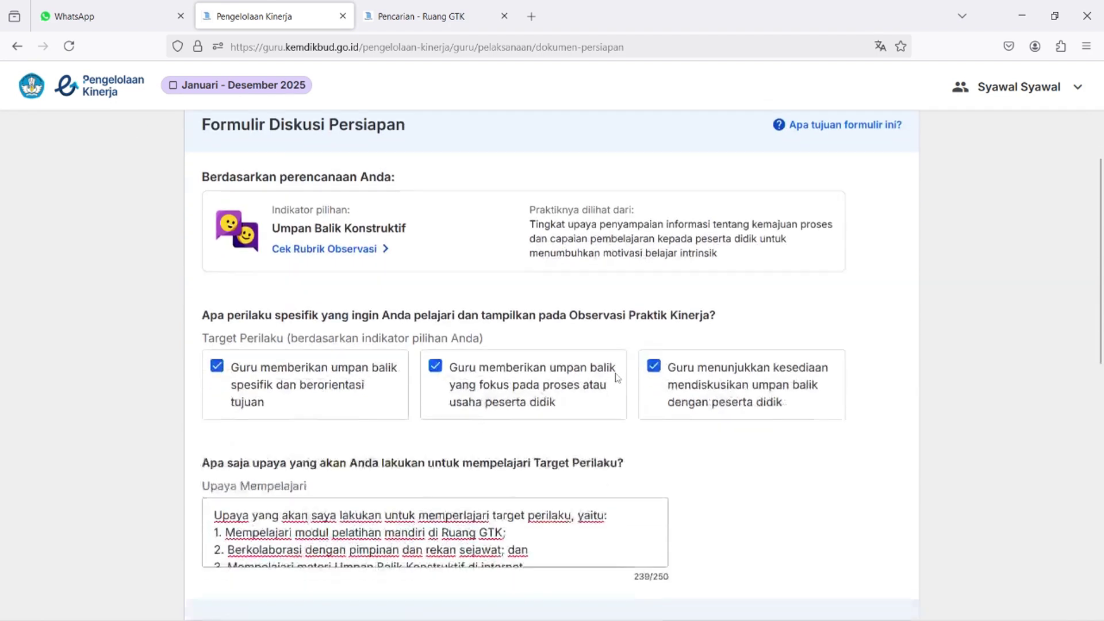
scroll(619, 380, down, 3)
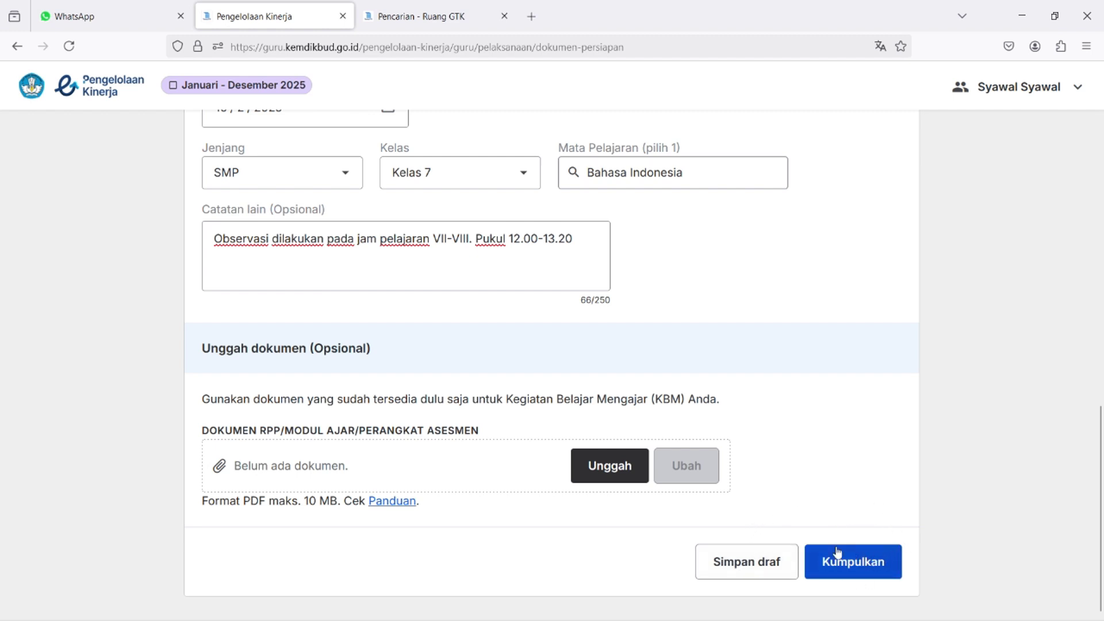
scroll(791, 488, up, 6)
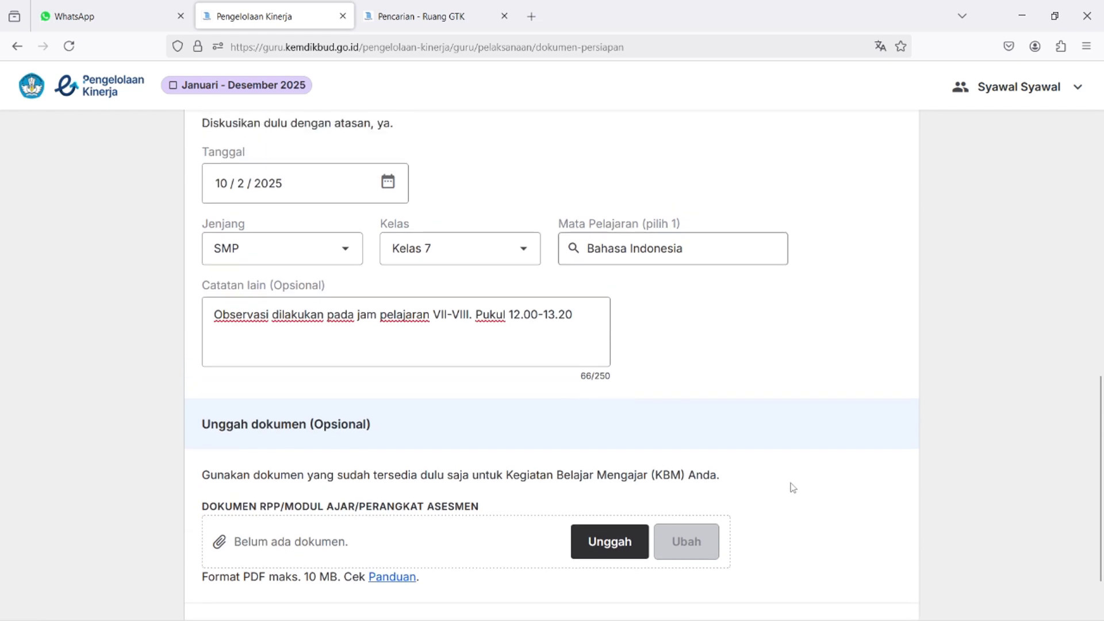
scroll(861, 471, down, 6)
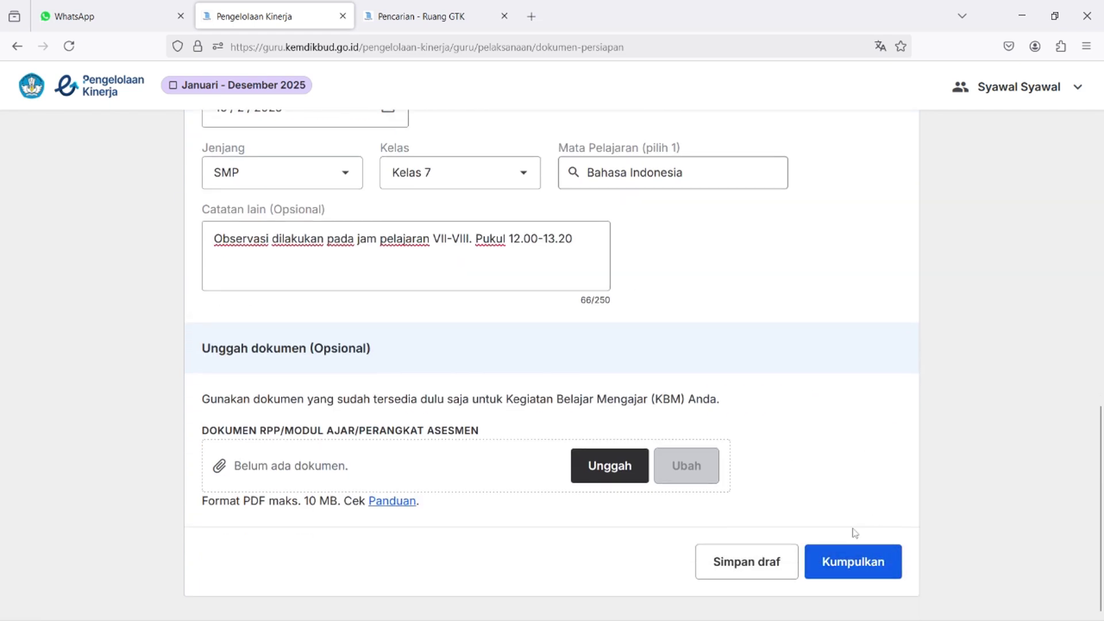
Submit the Dokumen Persiapan, acknowledging that its contents can be changed as long as it has not been assessed.
click(860, 565)
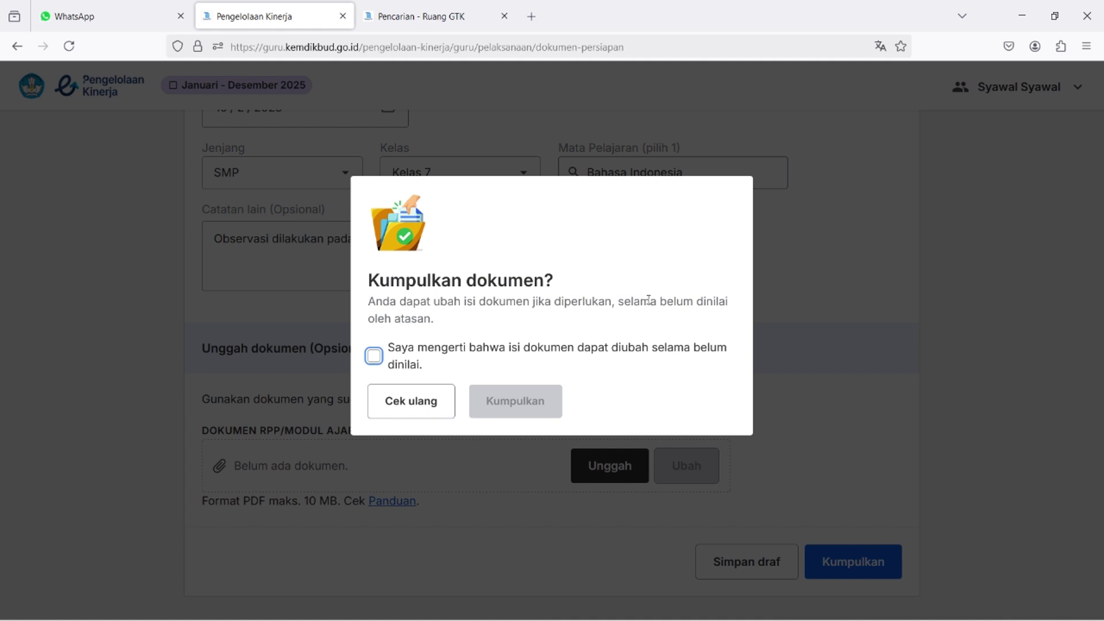
click(373, 358)
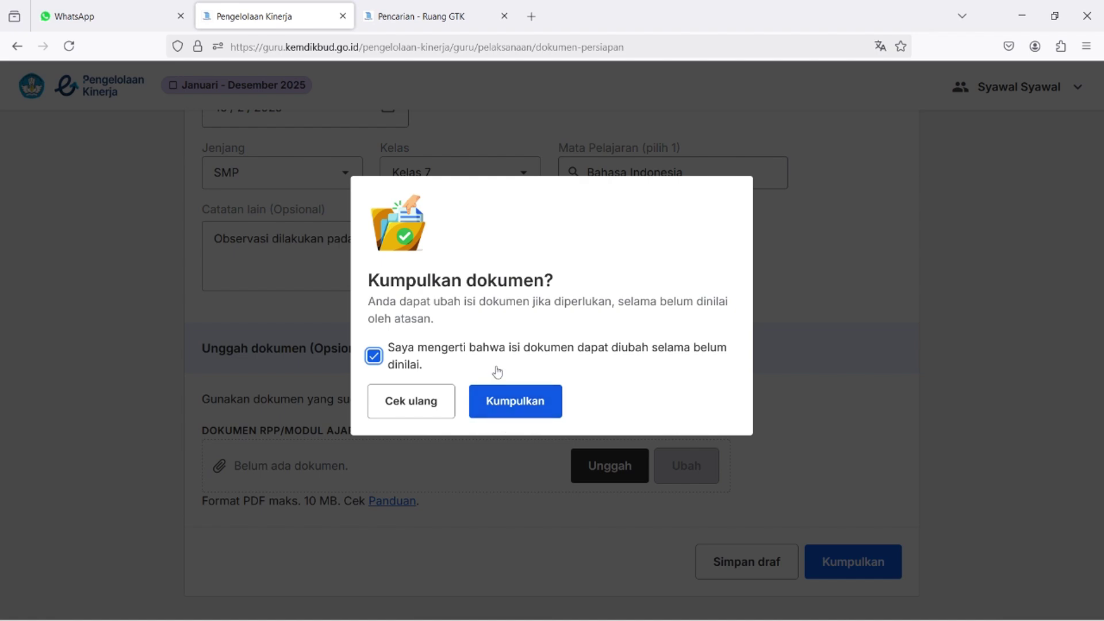
click(515, 412)
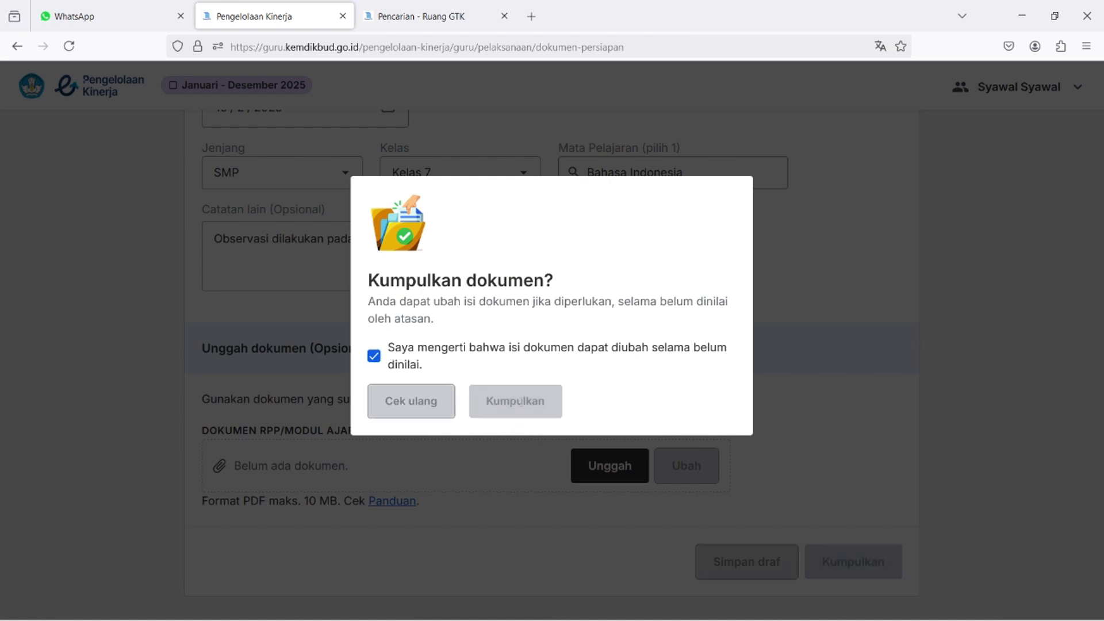
Check the notice for editing the submitted Target Perilaku, and return to the overview without continuing to edit.
scroll(522, 407, down, 3)
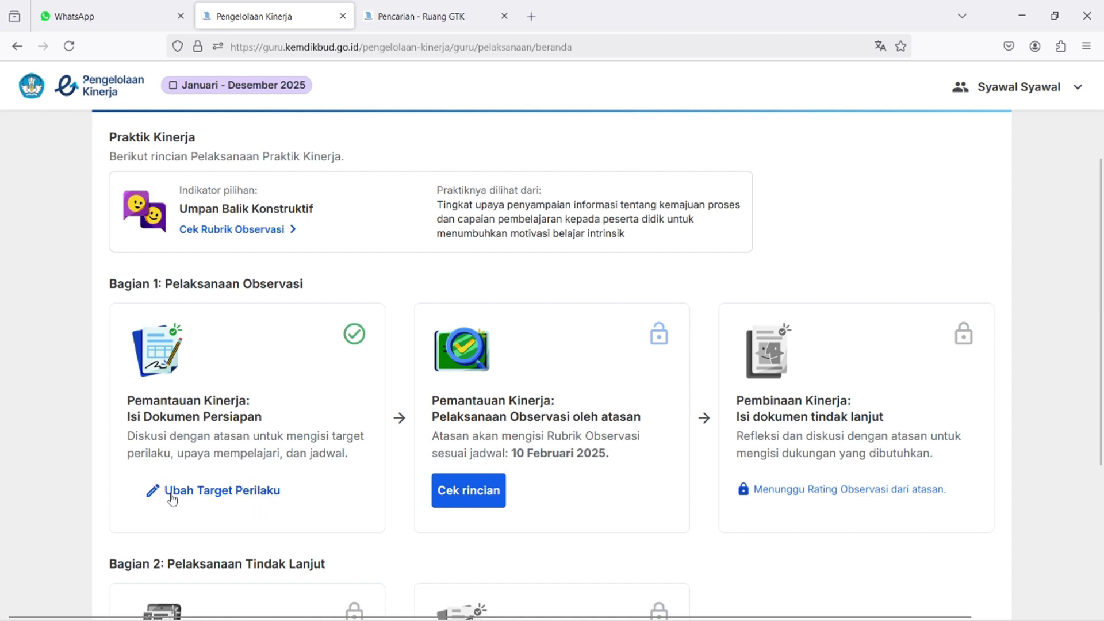
click(210, 493)
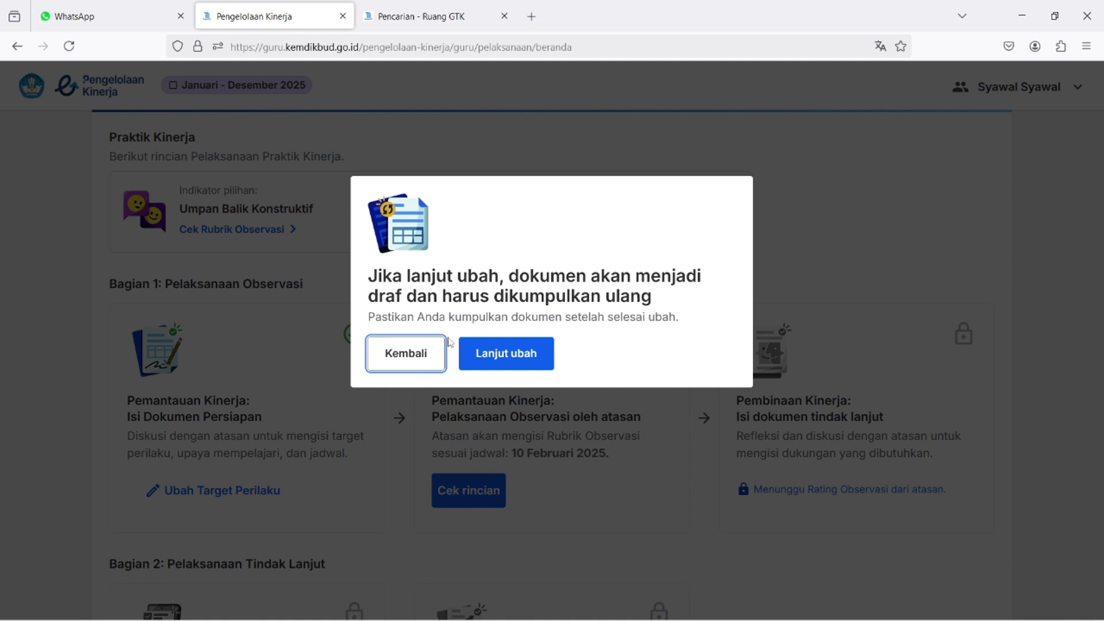
click(413, 365)
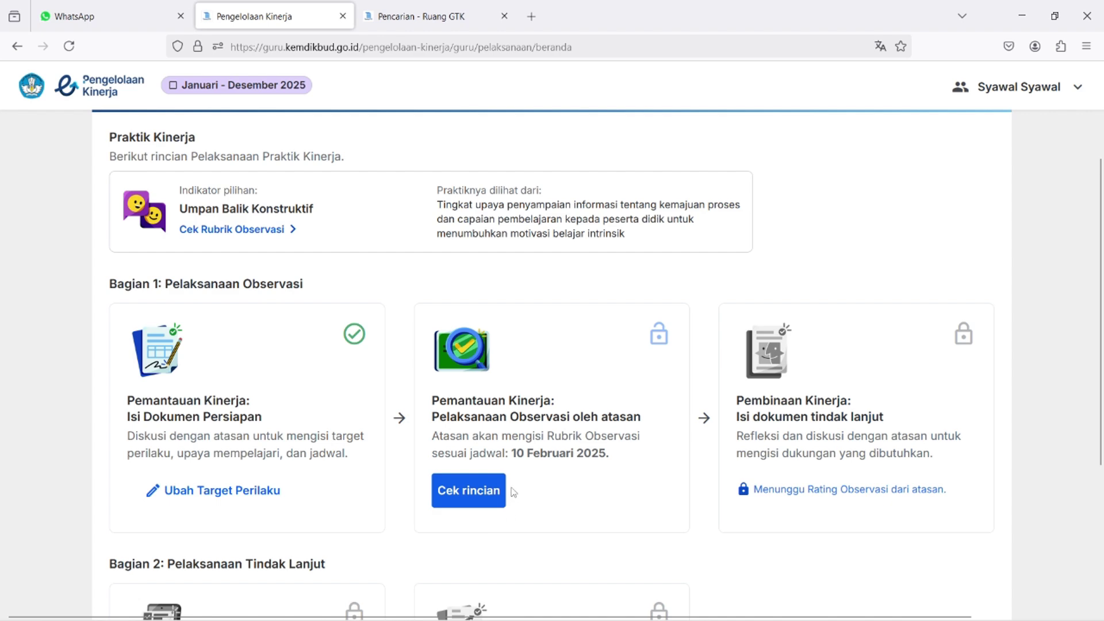
Review the Rincian Observasi for the supervisor's observation, from schedule to target behaviours and learning efforts, and return to the Praktik Kinerja overview.
click(480, 502)
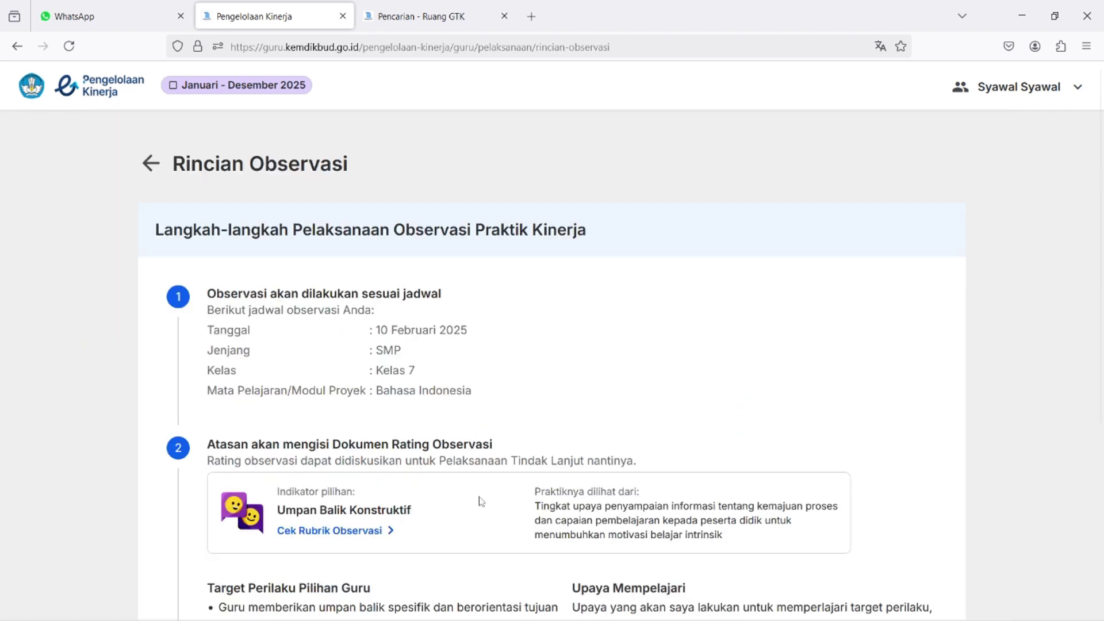
scroll(529, 437, down, 5)
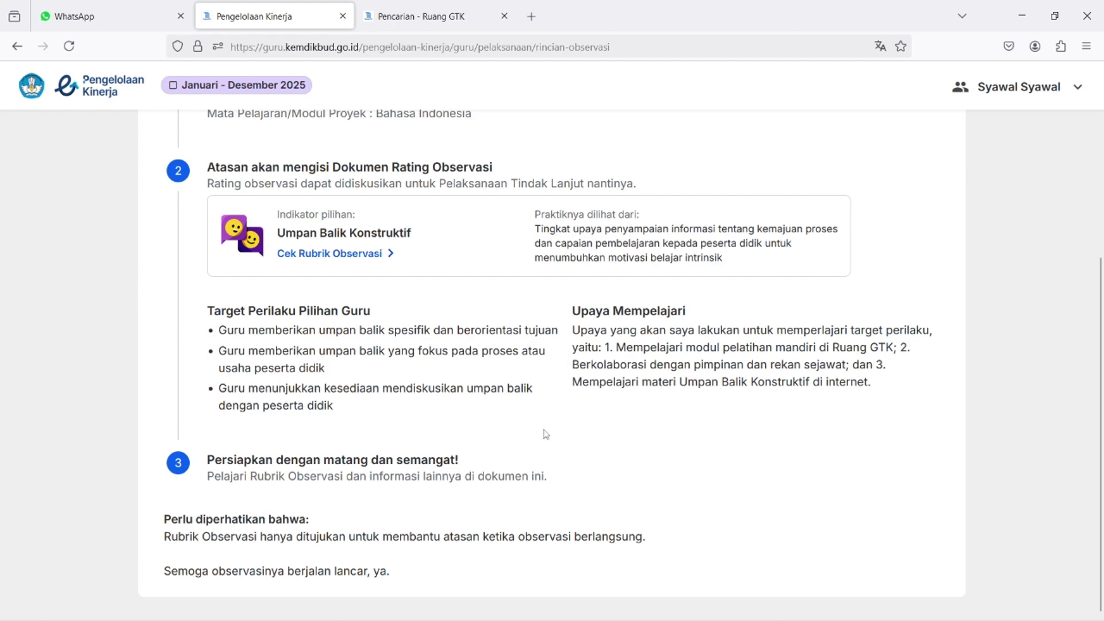
scroll(548, 432, up, 4)
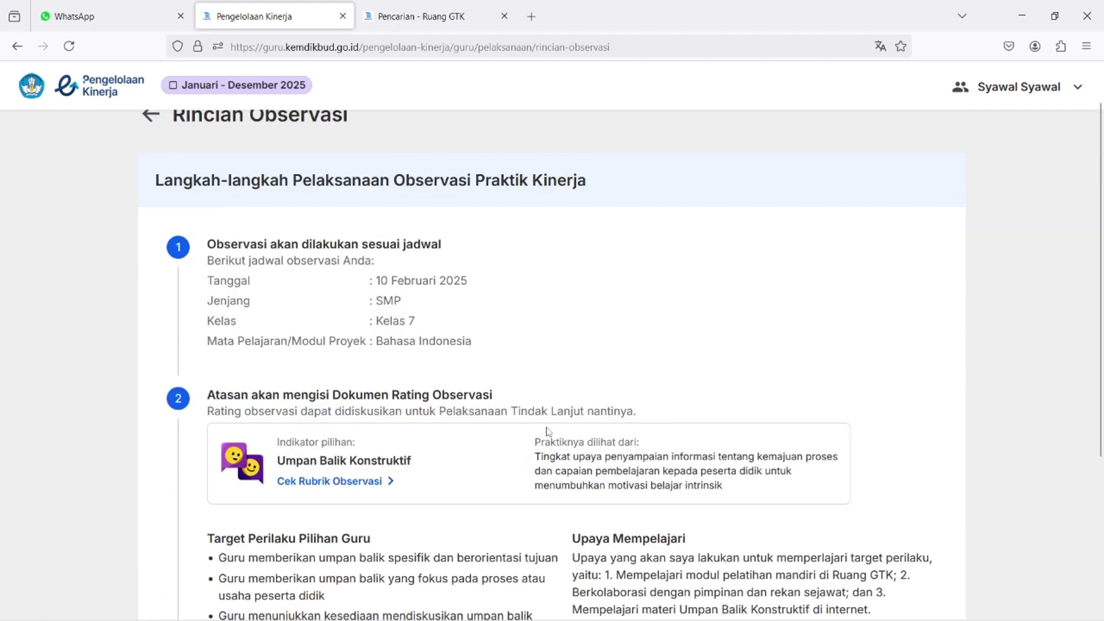
scroll(548, 431, up, 1)
scroll(548, 431, down, 3)
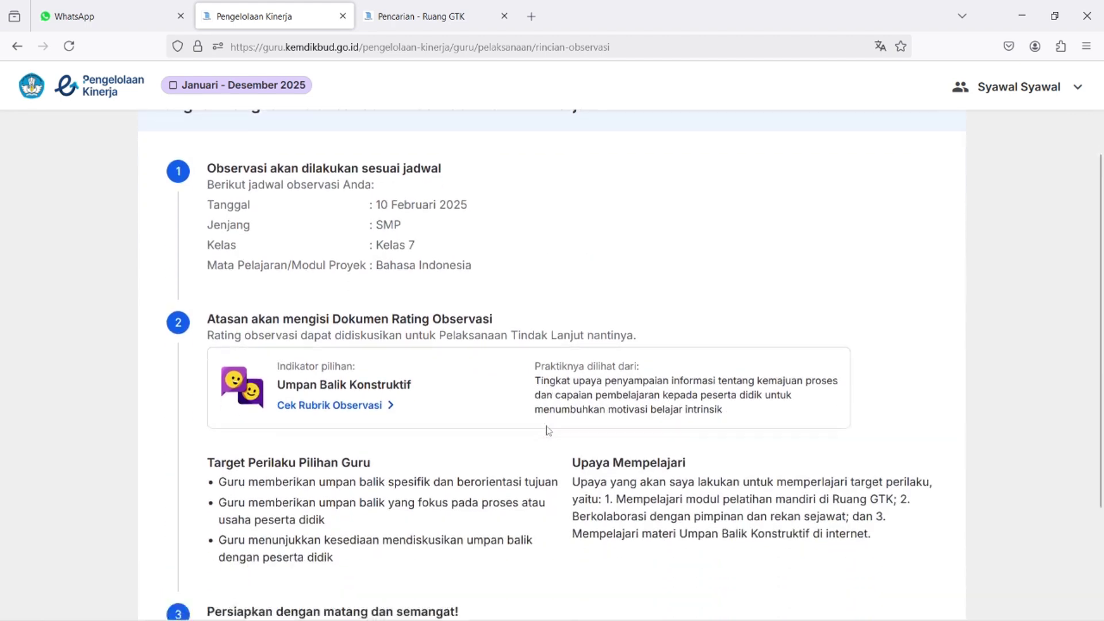
scroll(548, 431, down, 2)
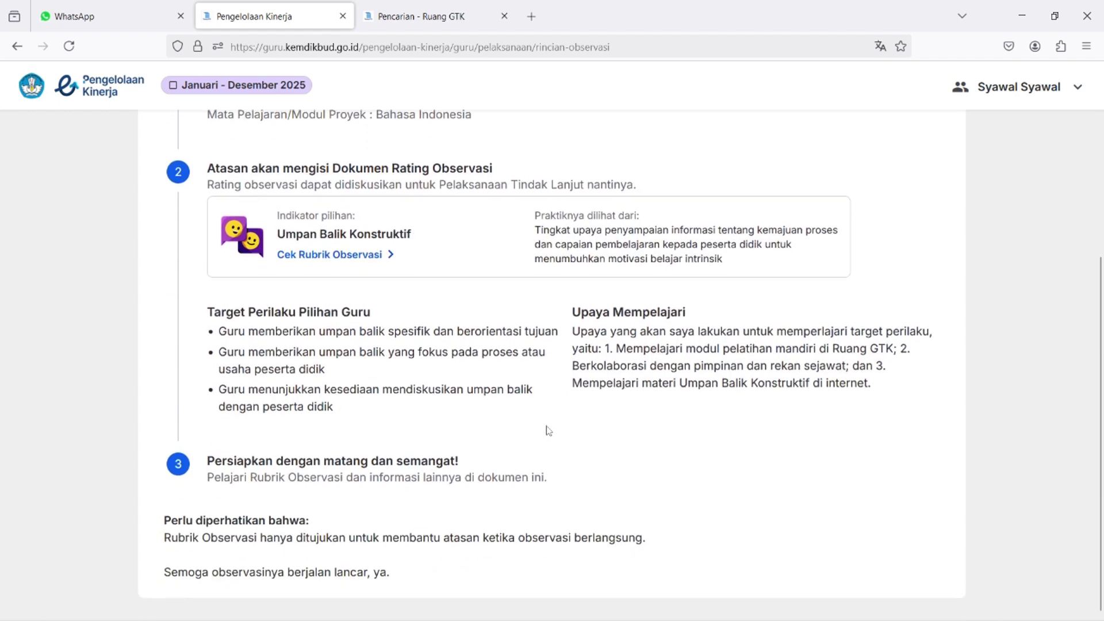
scroll(548, 431, up, 5)
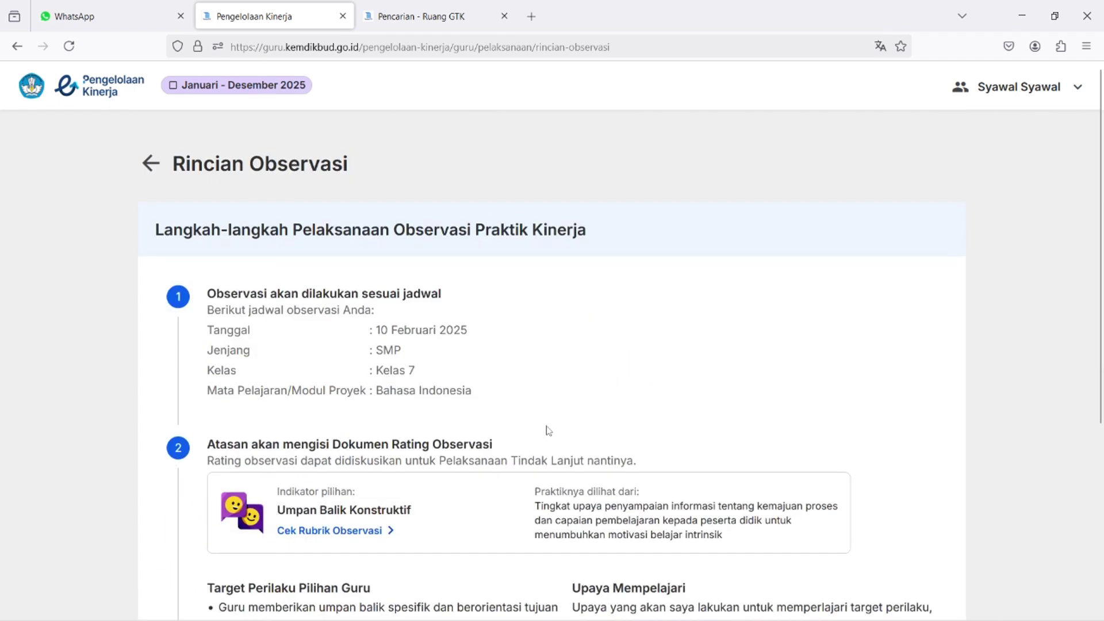
click(150, 165)
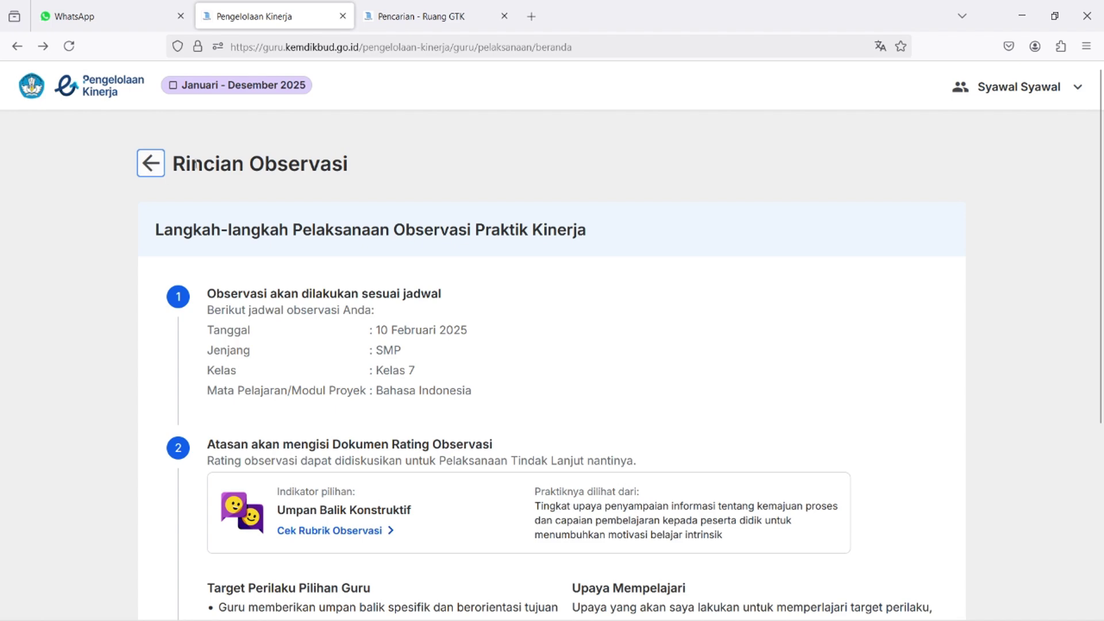
Examine the Pelaksanaan Praktik Kinerja stages in Bagian 1 and Bagian 2, particularly the description of Pembinaan Kinerja: Isi dokumen tindak lanjut.
scroll(475, 332, down, 3)
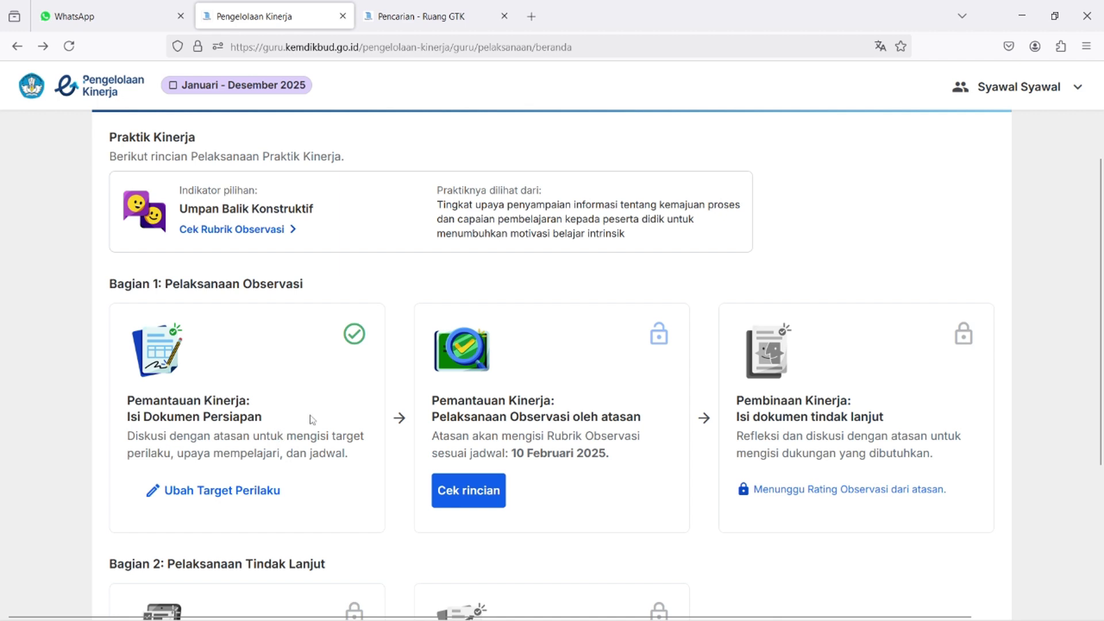
scroll(311, 417, up, 3)
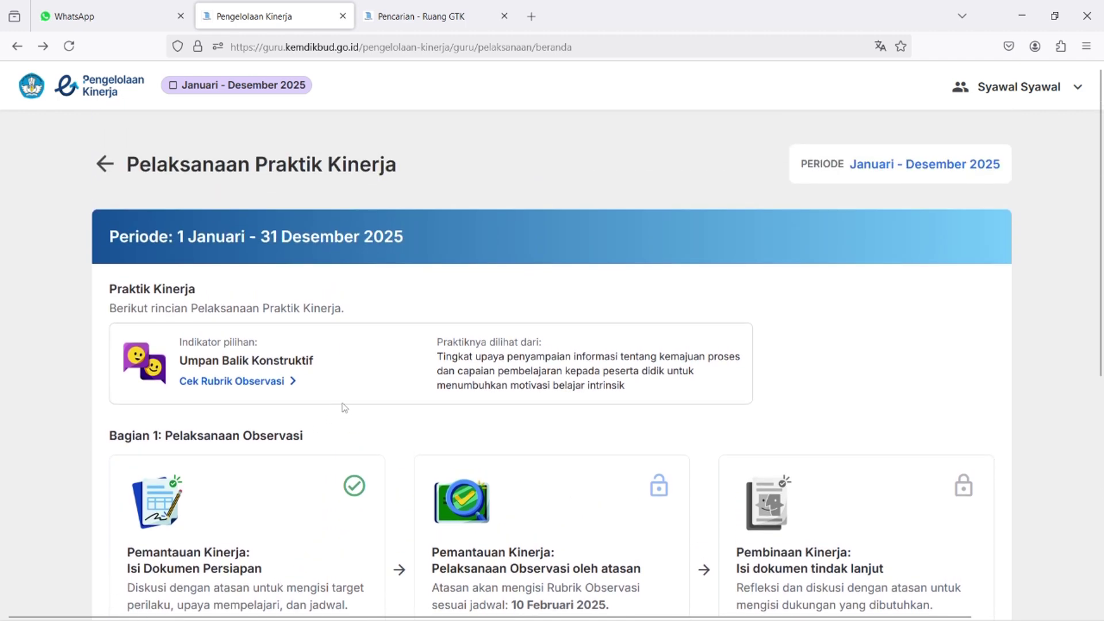
scroll(333, 489, down, 2)
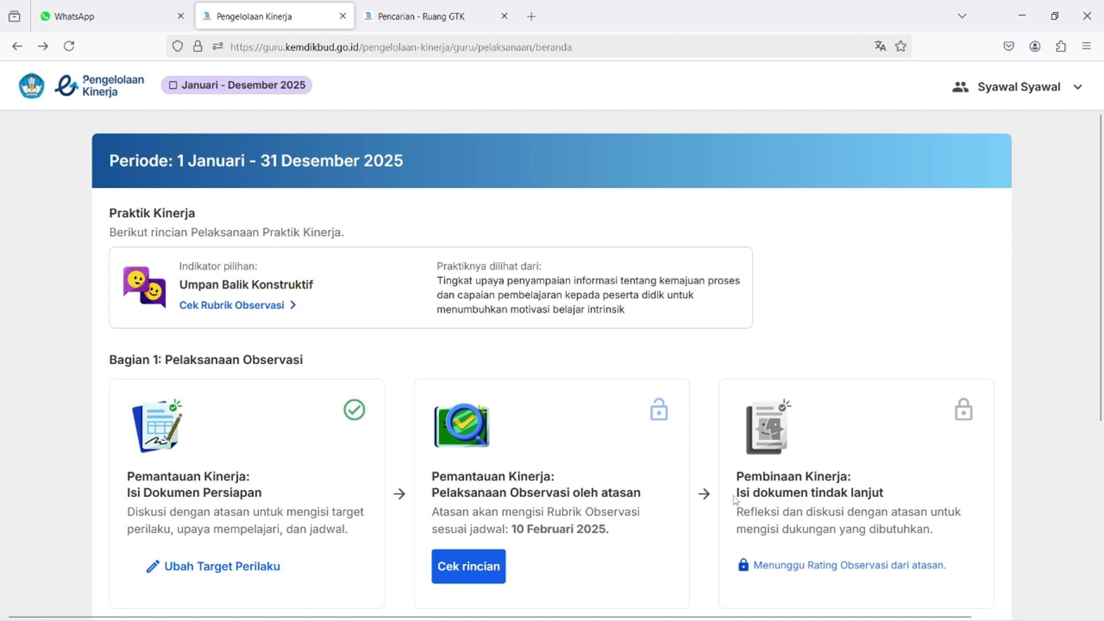
drag(736, 492, 964, 534)
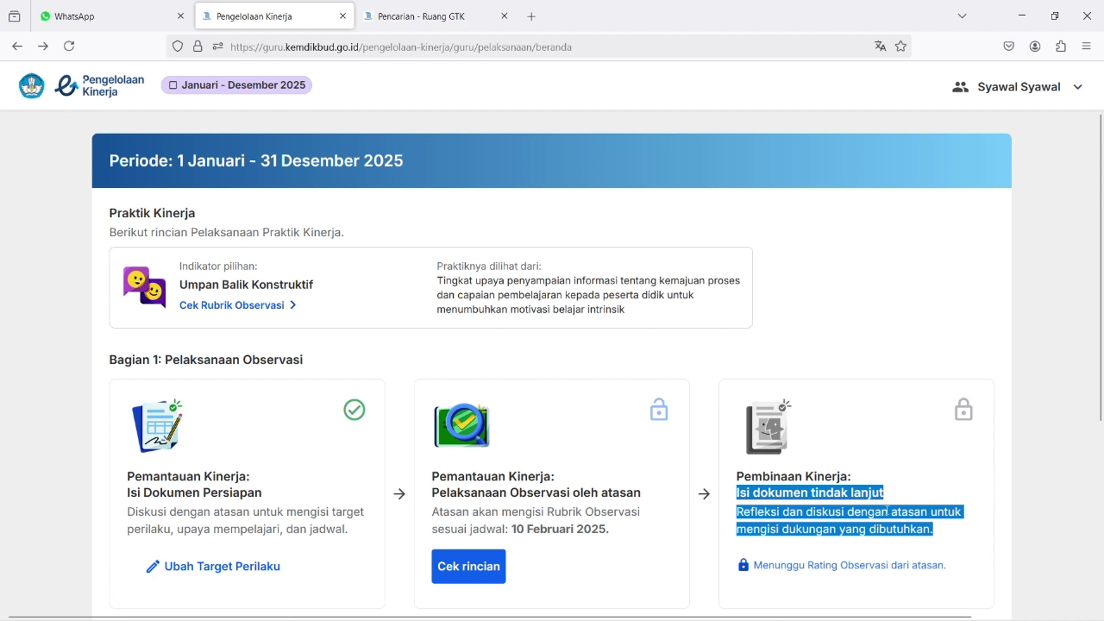
click(739, 478)
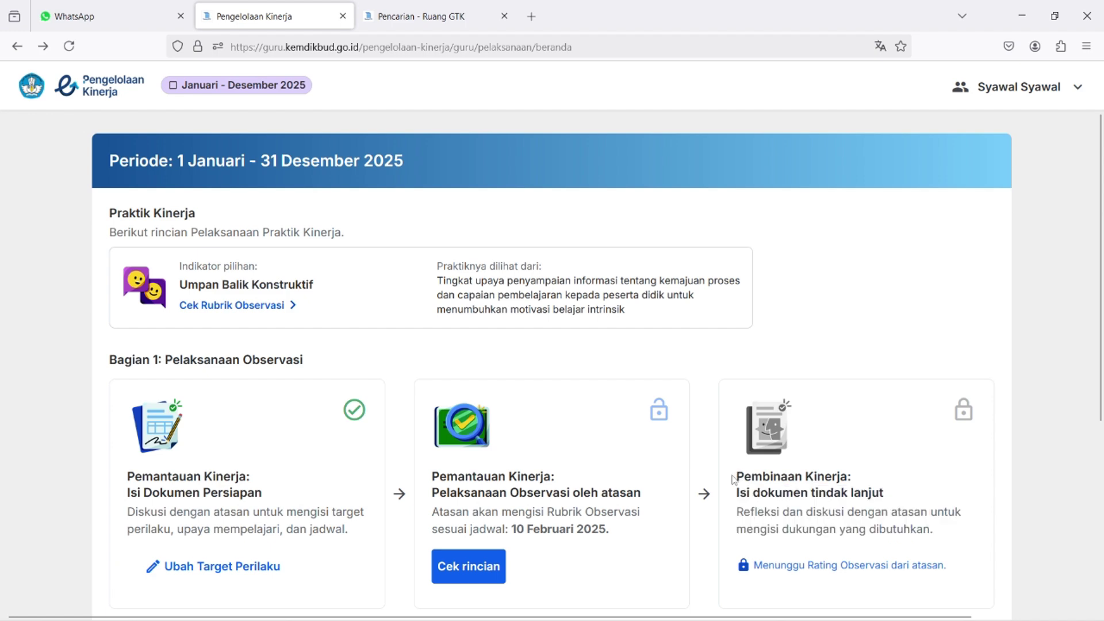
drag(738, 474, 941, 532)
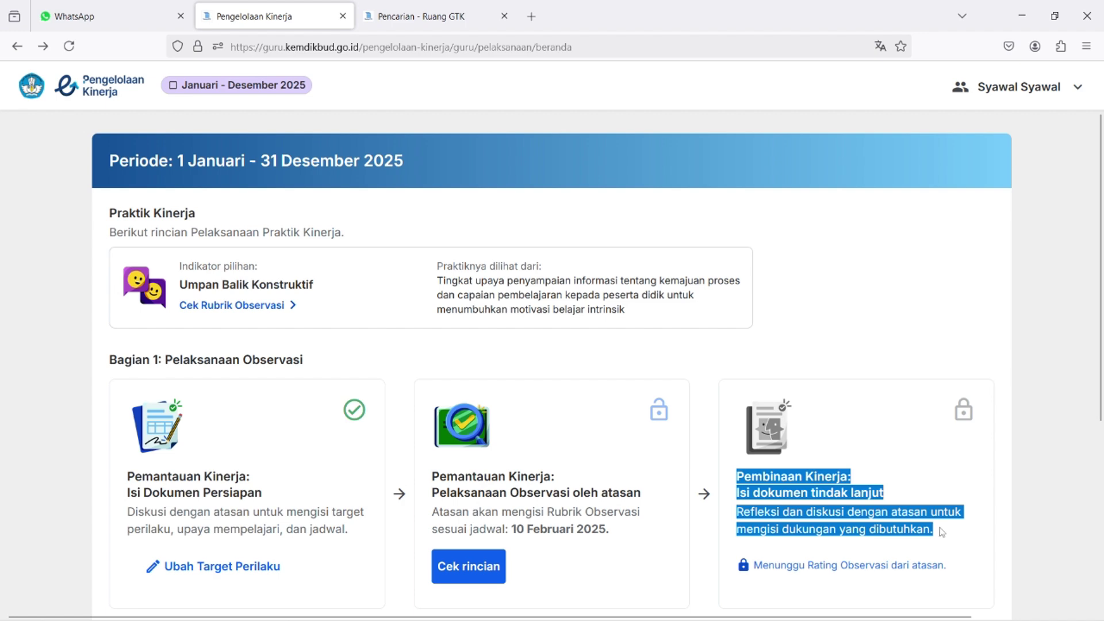
click(707, 458)
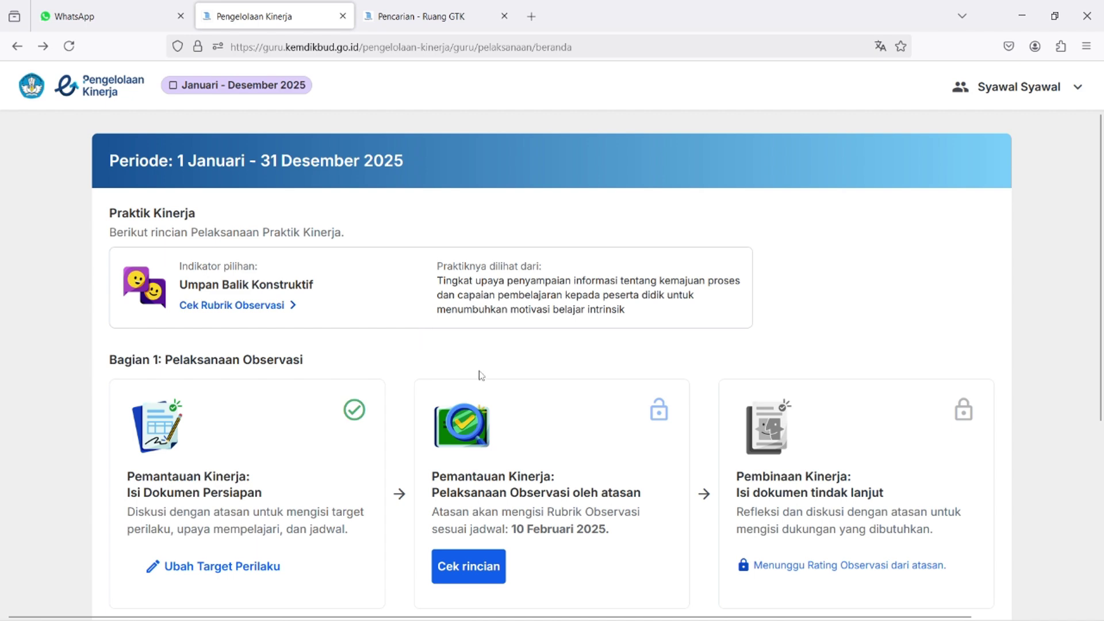
scroll(566, 436, down, 2)
scroll(568, 435, down, 2)
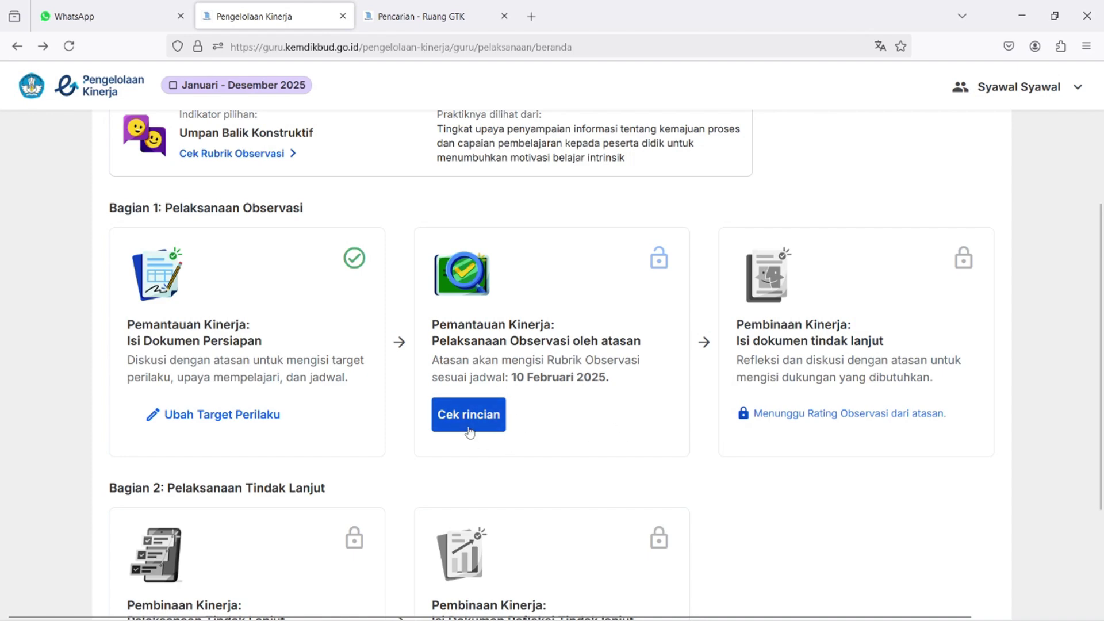
scroll(593, 446, up, 6)
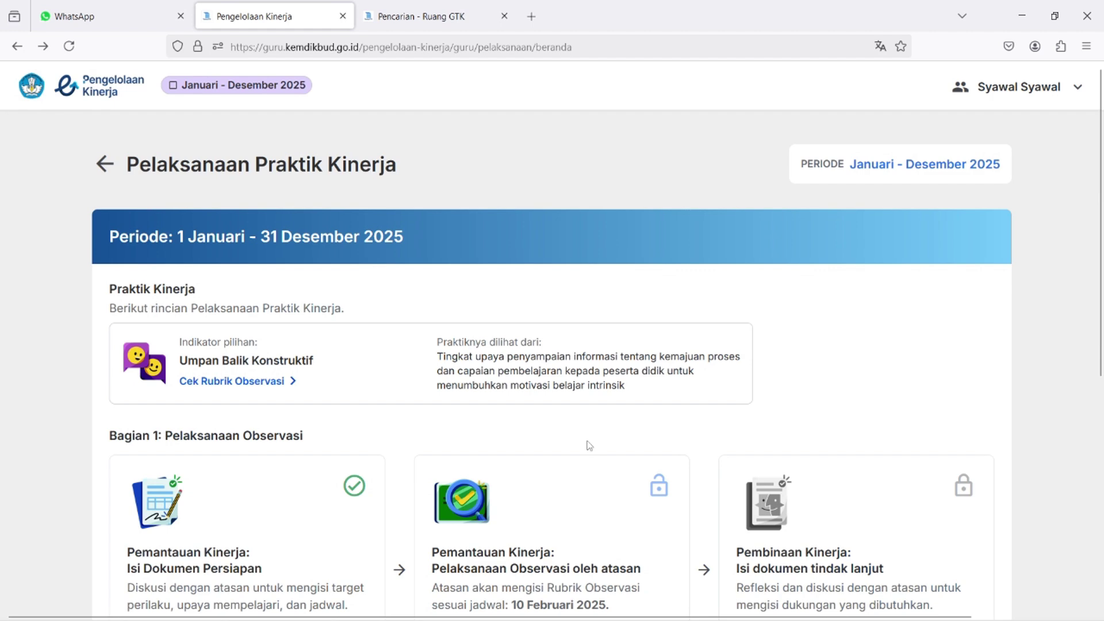
scroll(589, 446, down, 3)
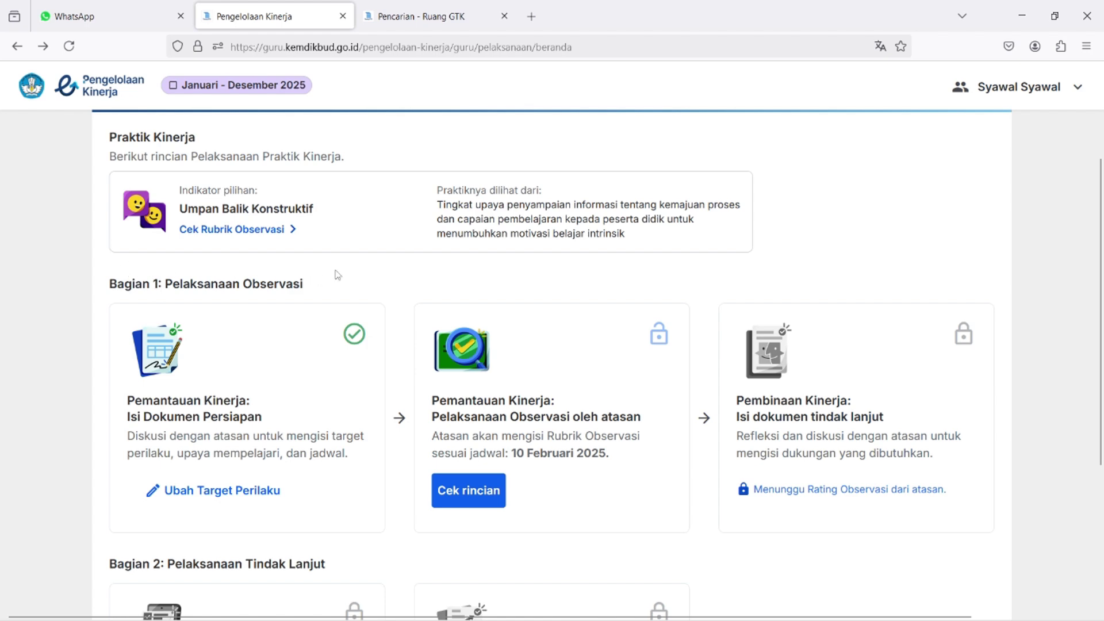
scroll(528, 302, up, 3)
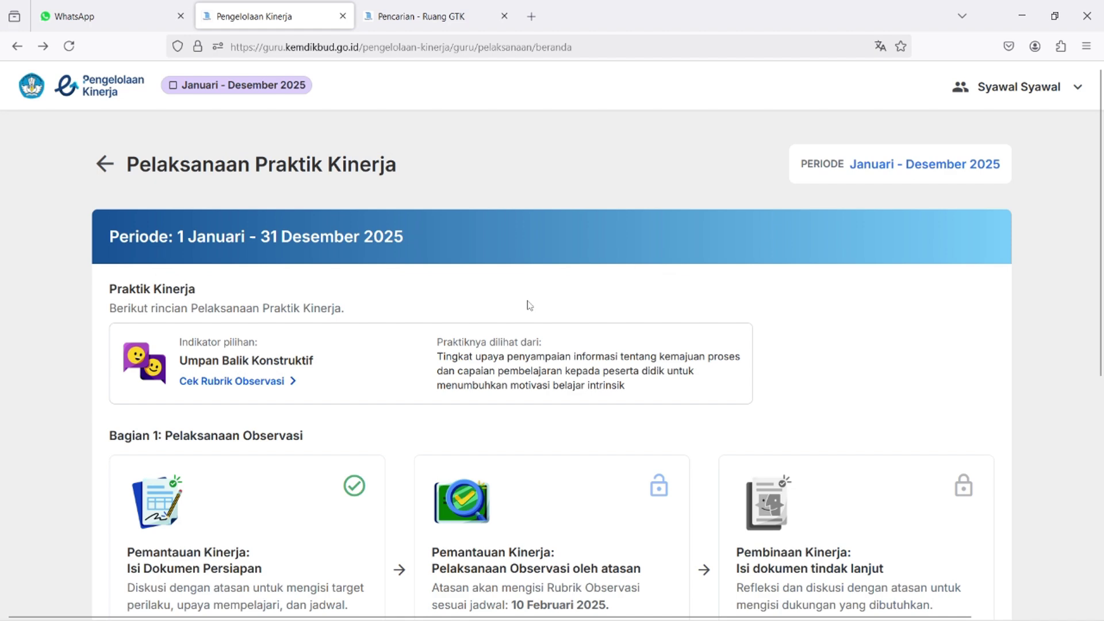